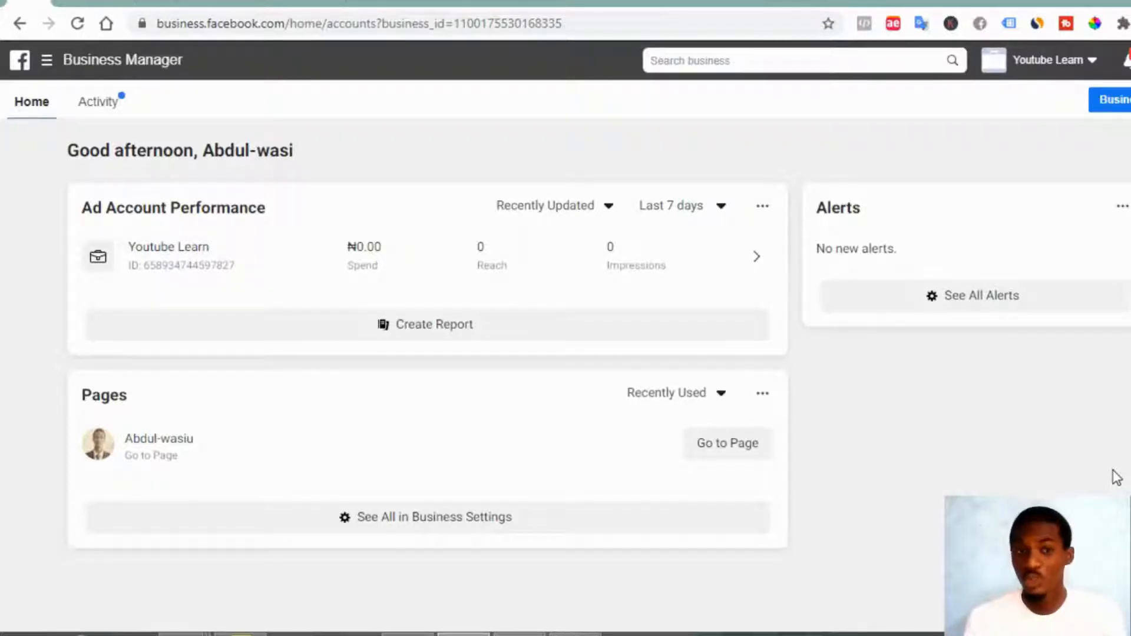
- Open the list of Pixels among the data sources in Business Settings
left_click(51, 64)
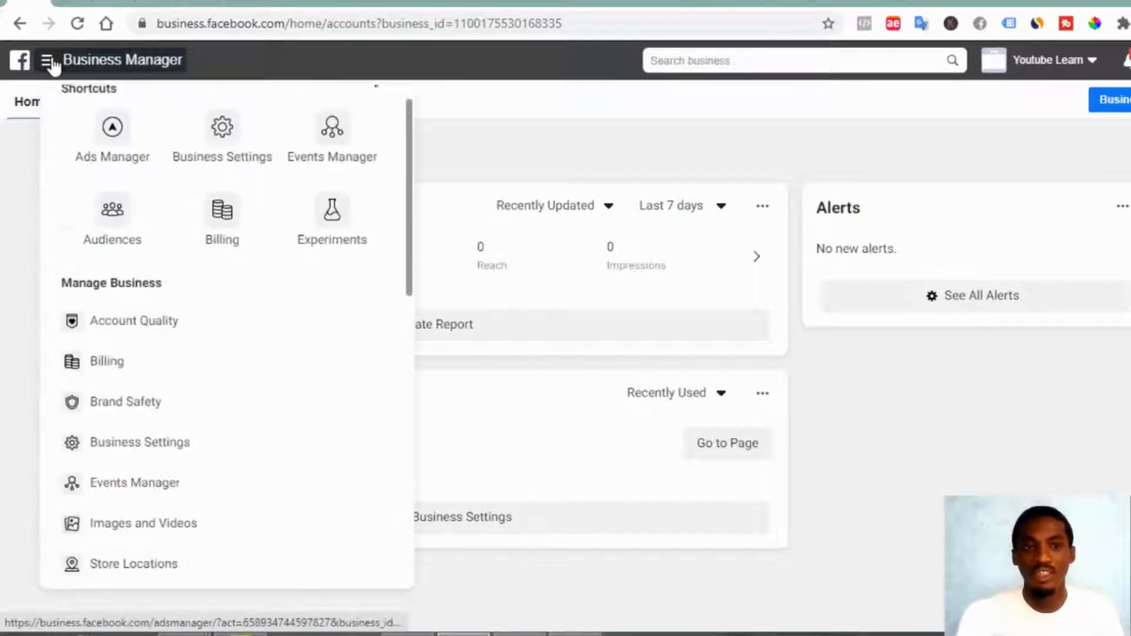
left_click(218, 156)
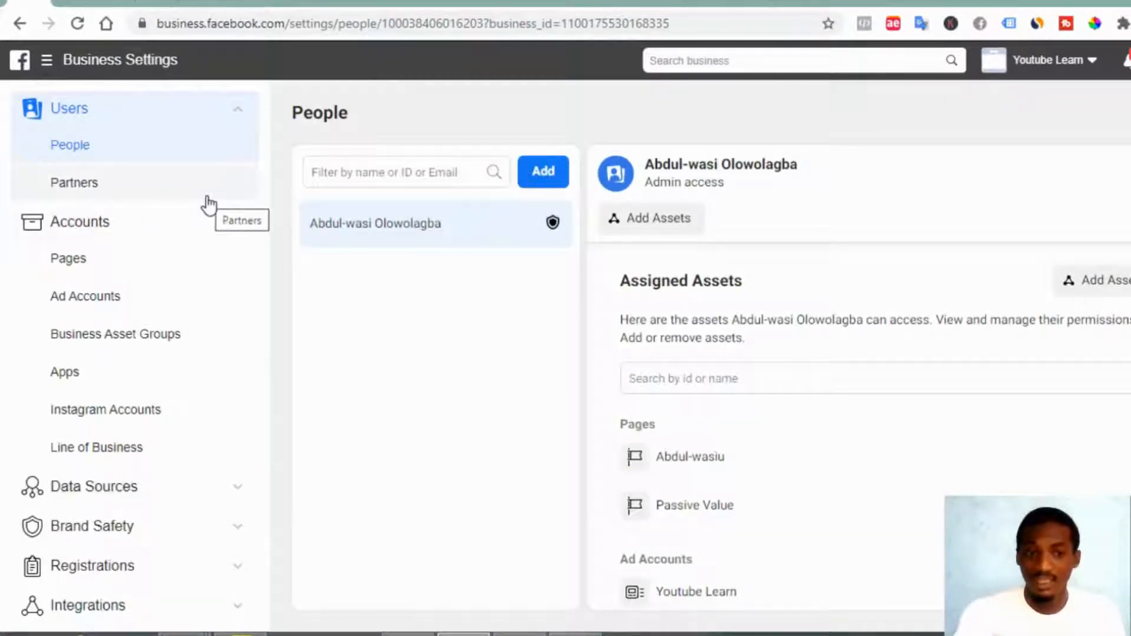
left_click(172, 494)
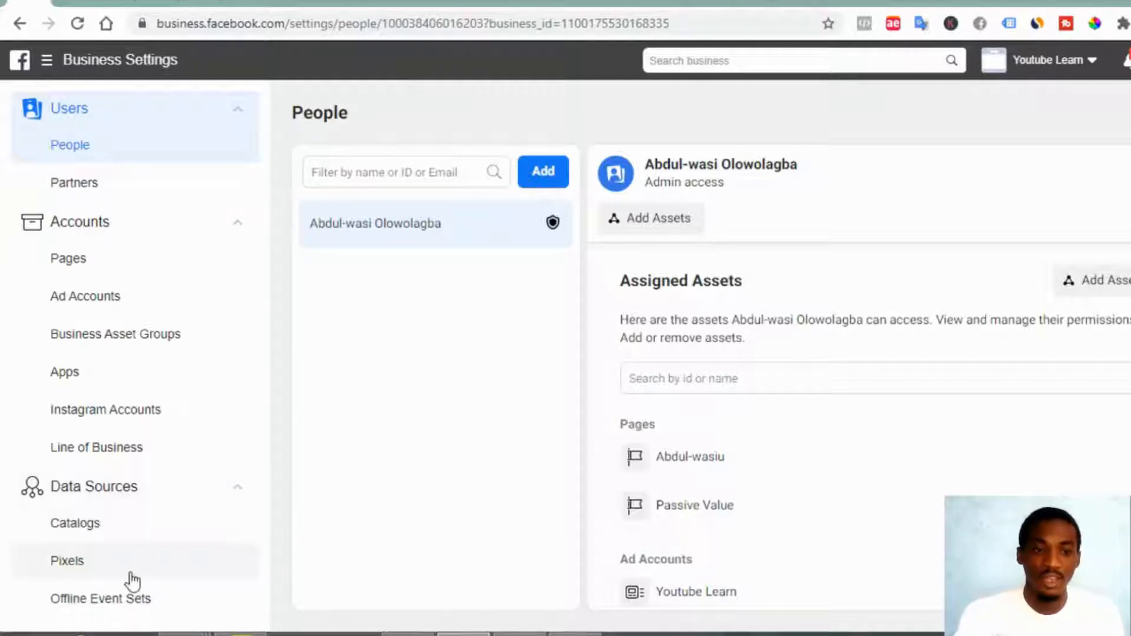
left_click(71, 567)
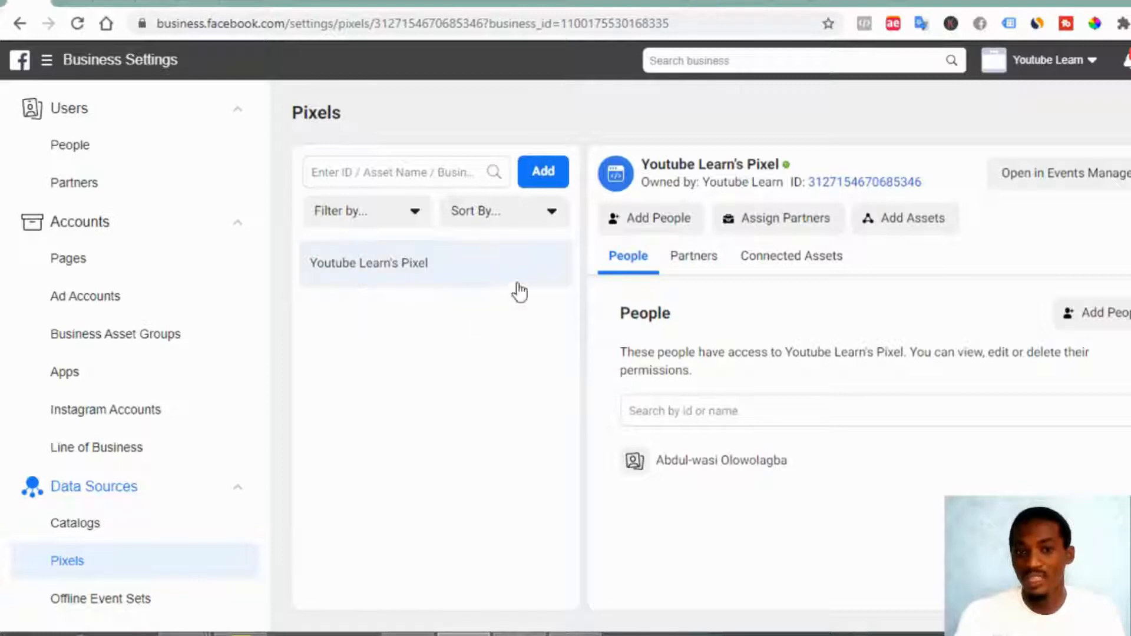
- Create a new pixel named "training", leaving the optional website address empty
left_click(539, 183)
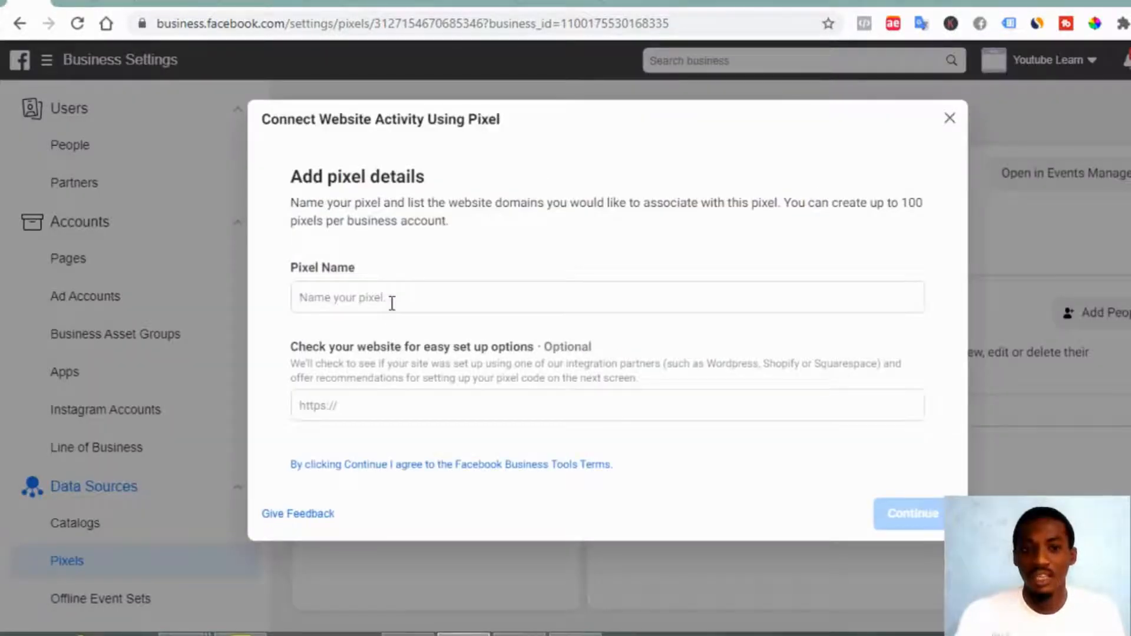
left_click(392, 303)
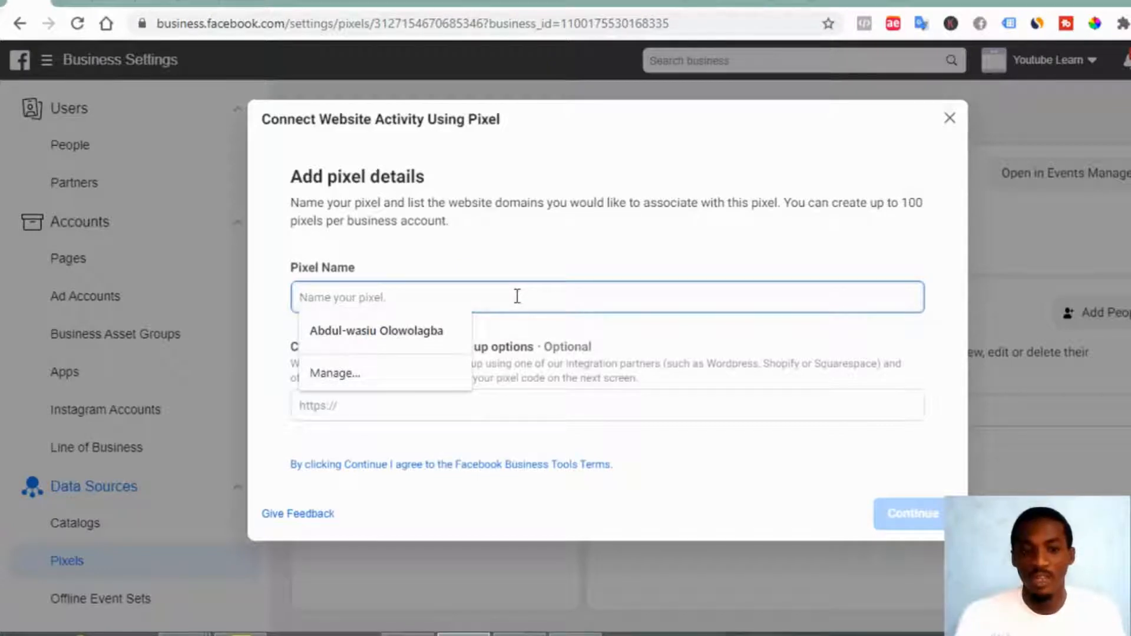
type("tr")
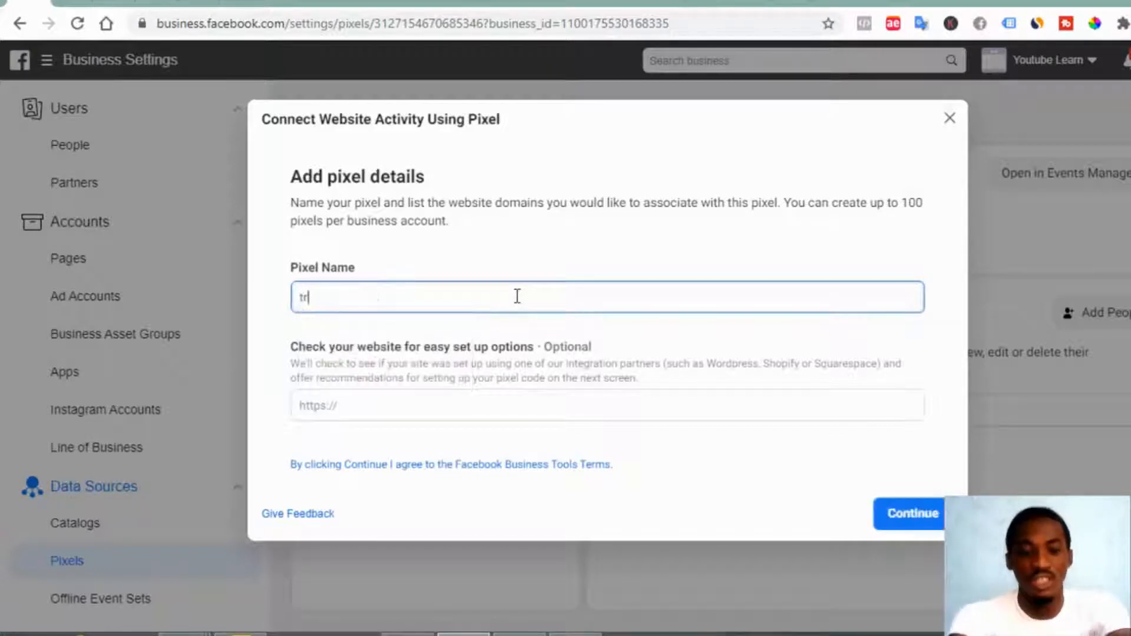
type("aining")
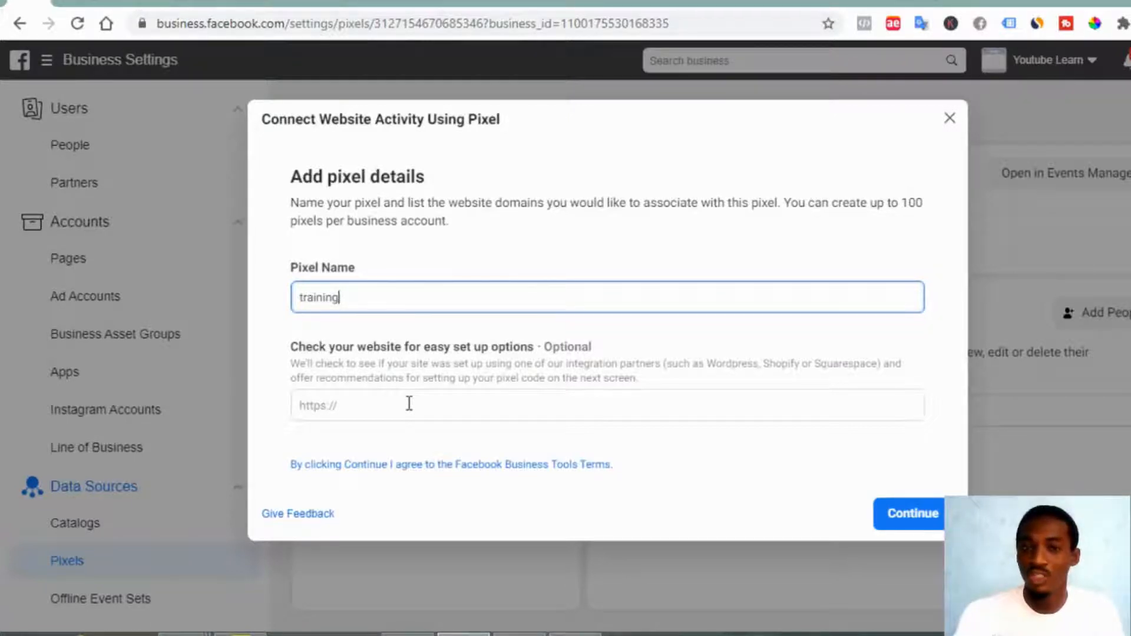
left_click(895, 517)
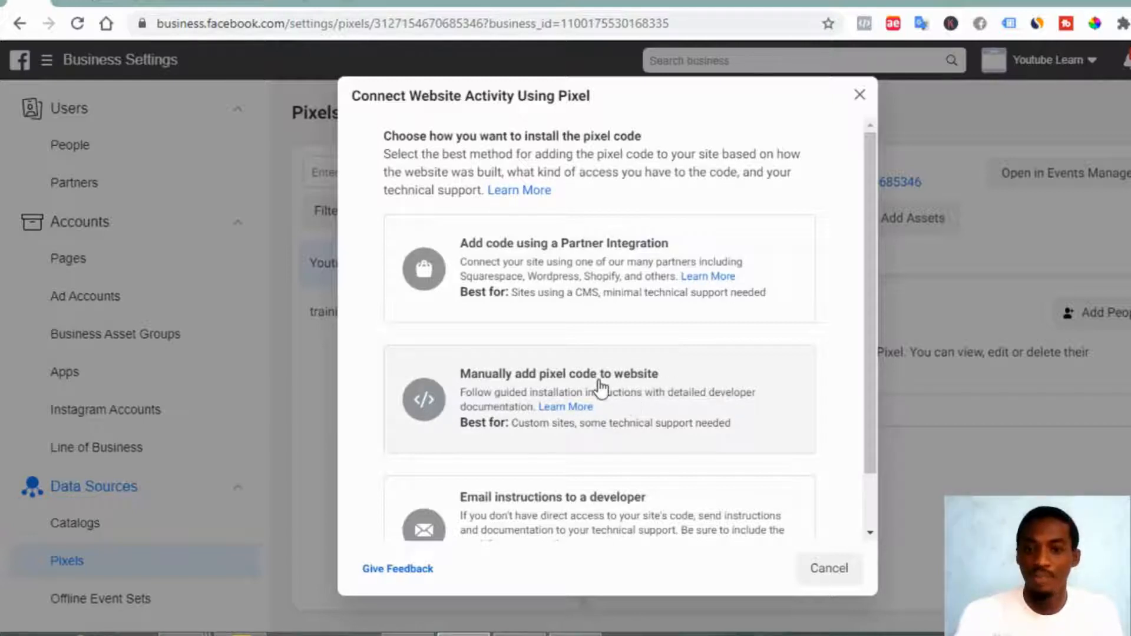
- Choose to add the pixel code to the website manually and copy the base code to the clipboard
left_click(662, 409)
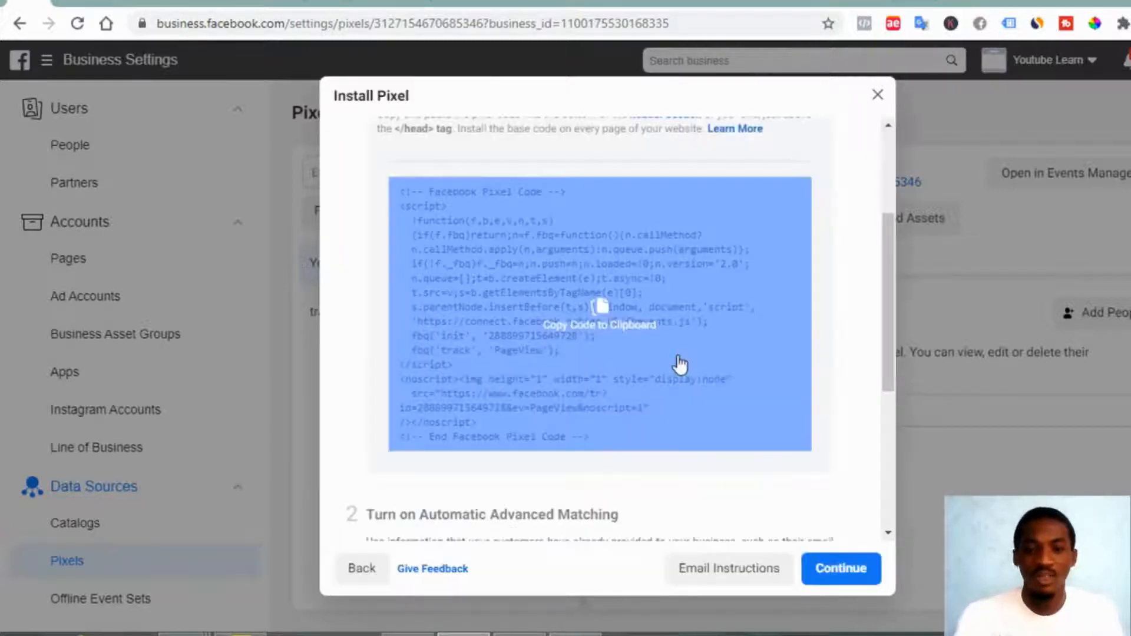
scroll(679, 364, "up", 3)
scroll(679, 361, "down", 3)
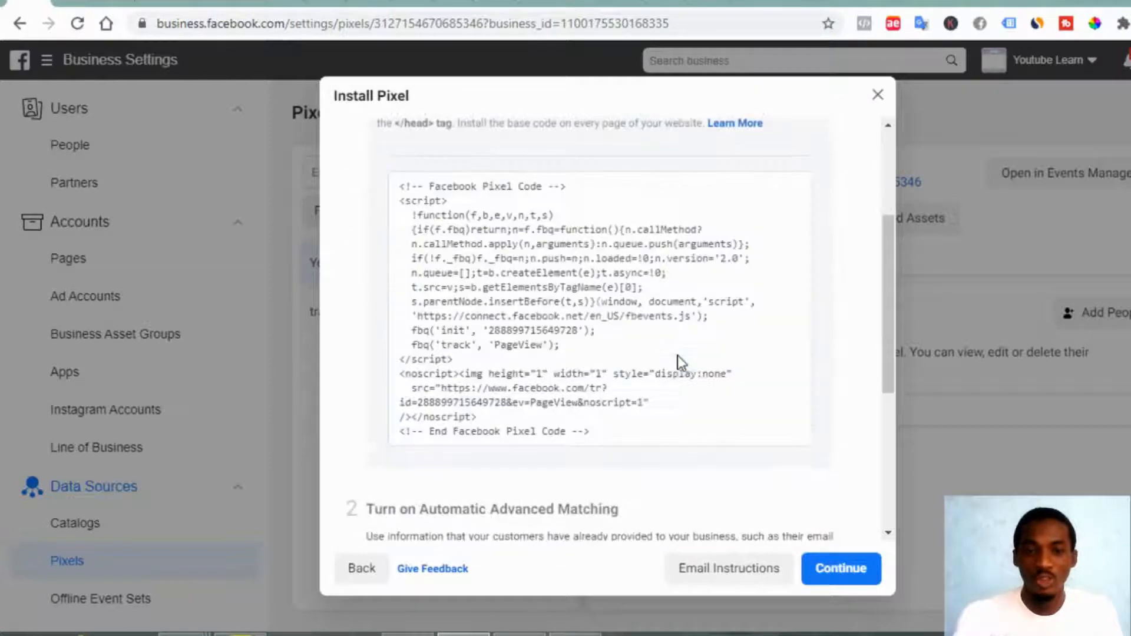
scroll(678, 355, "down", 1)
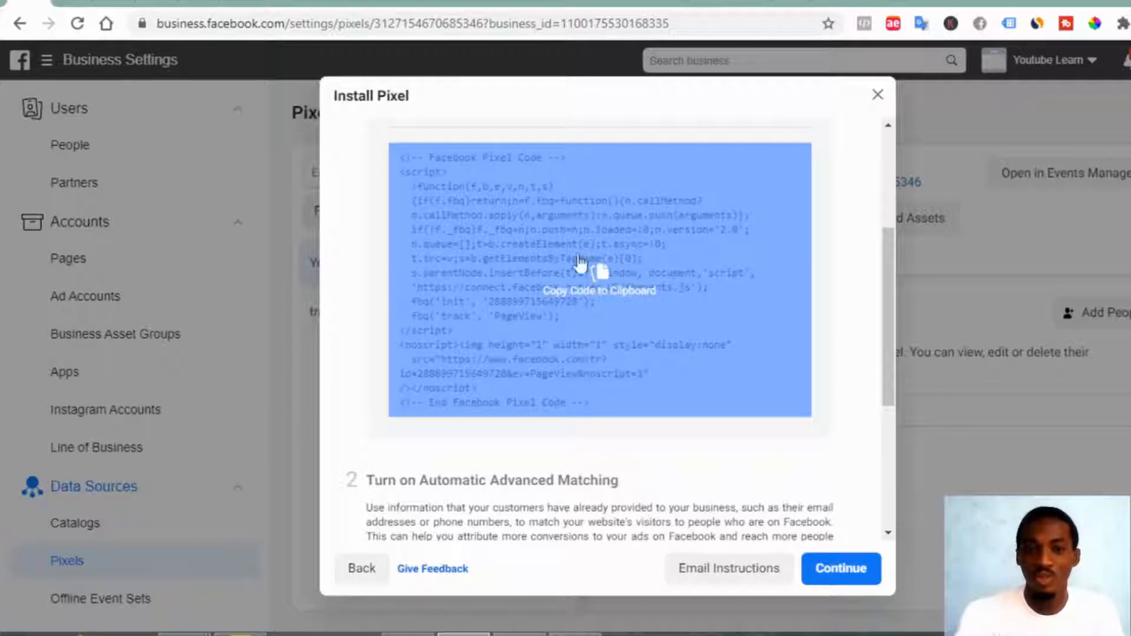
left_click(600, 293)
scroll(652, 379, "up", 1)
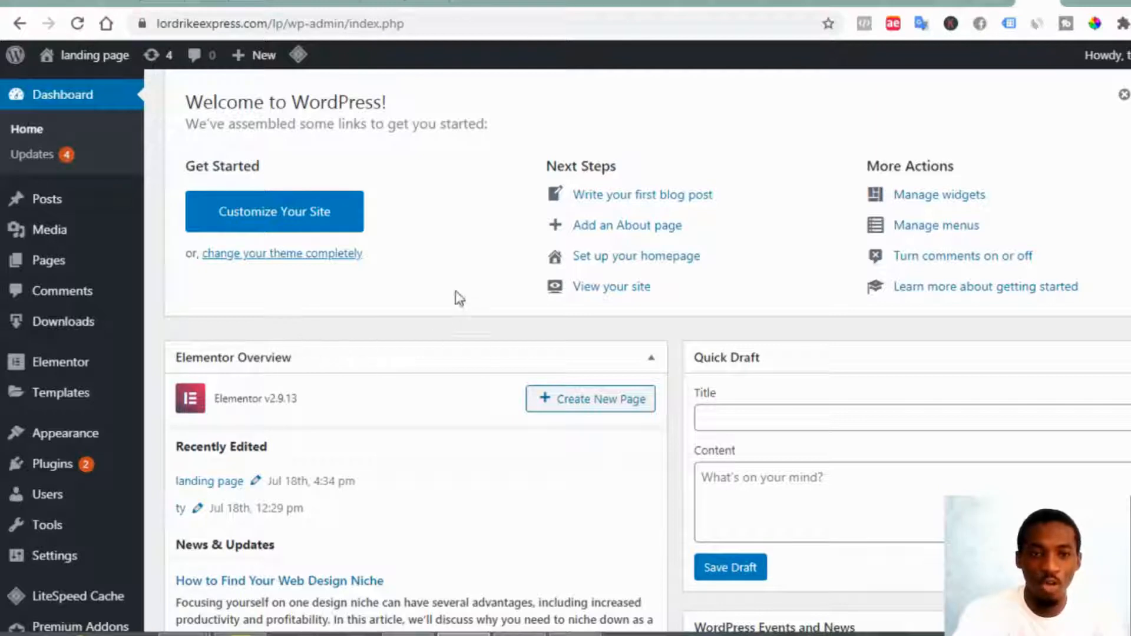
- In the WordPress dashboard, search the plugins available to add for "header footer code"
mouse_move(26, 474)
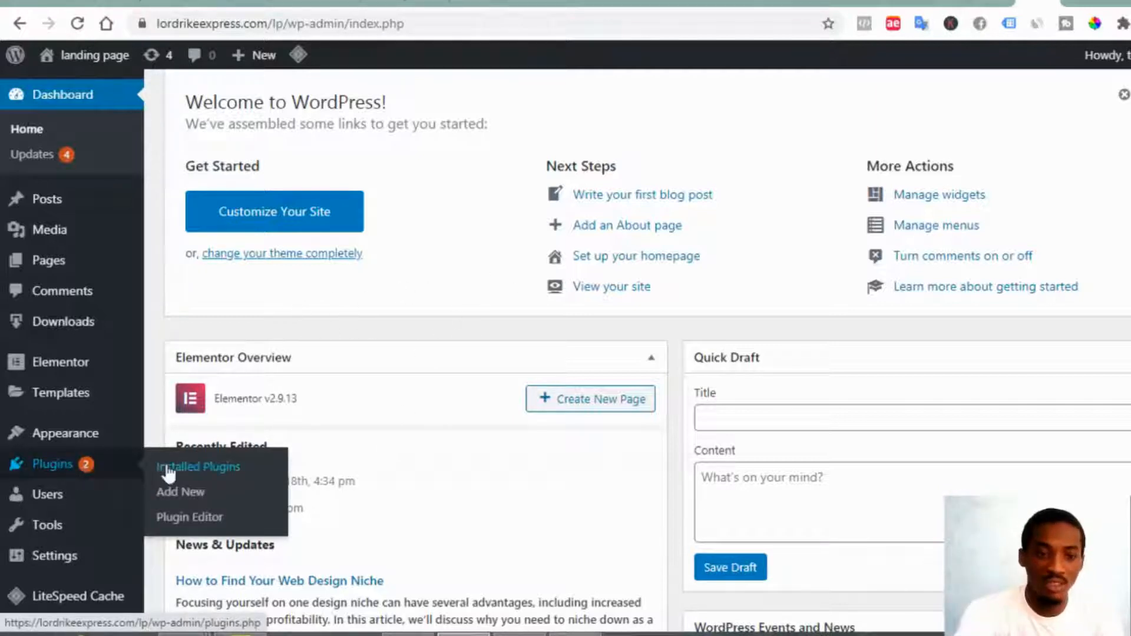
left_click(185, 498)
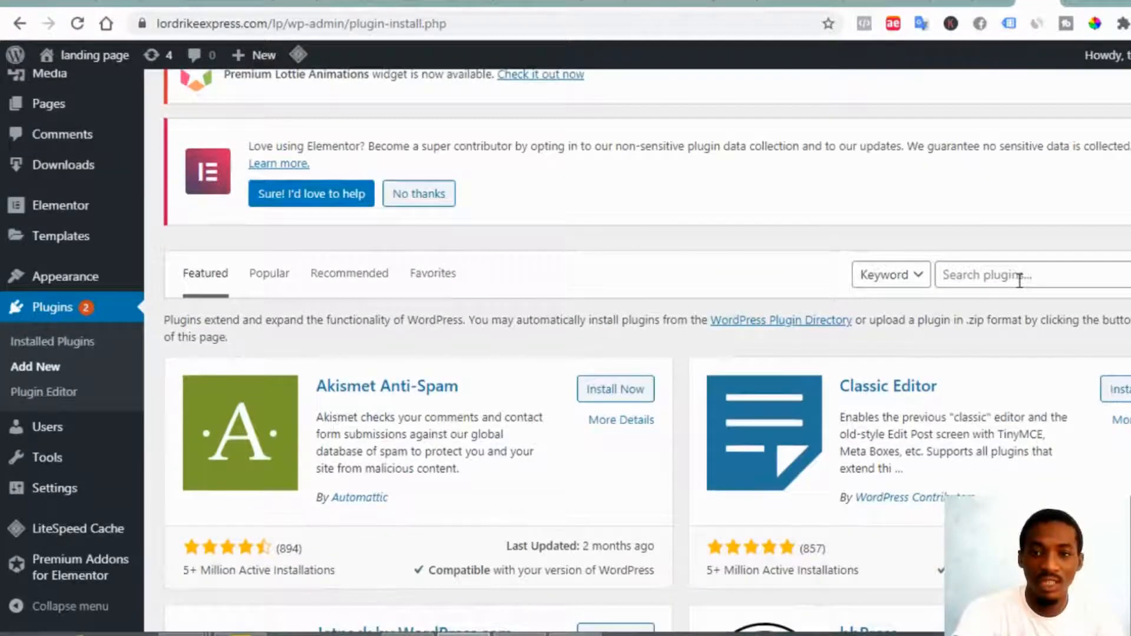
left_click(1020, 281)
type("h")
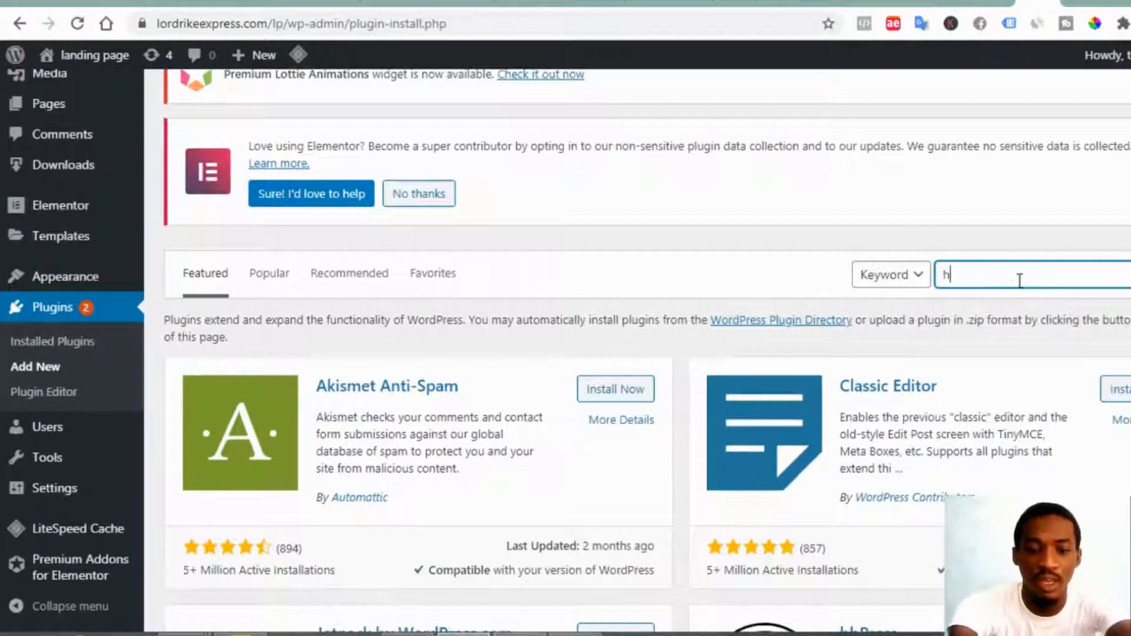
type("eader f")
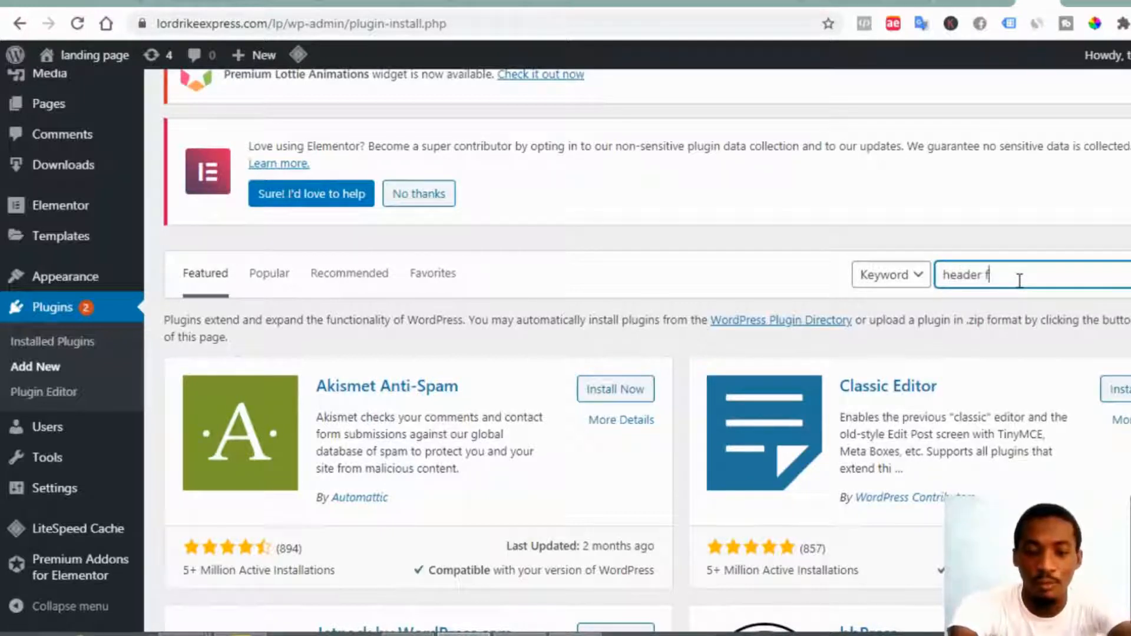
type("ooter co")
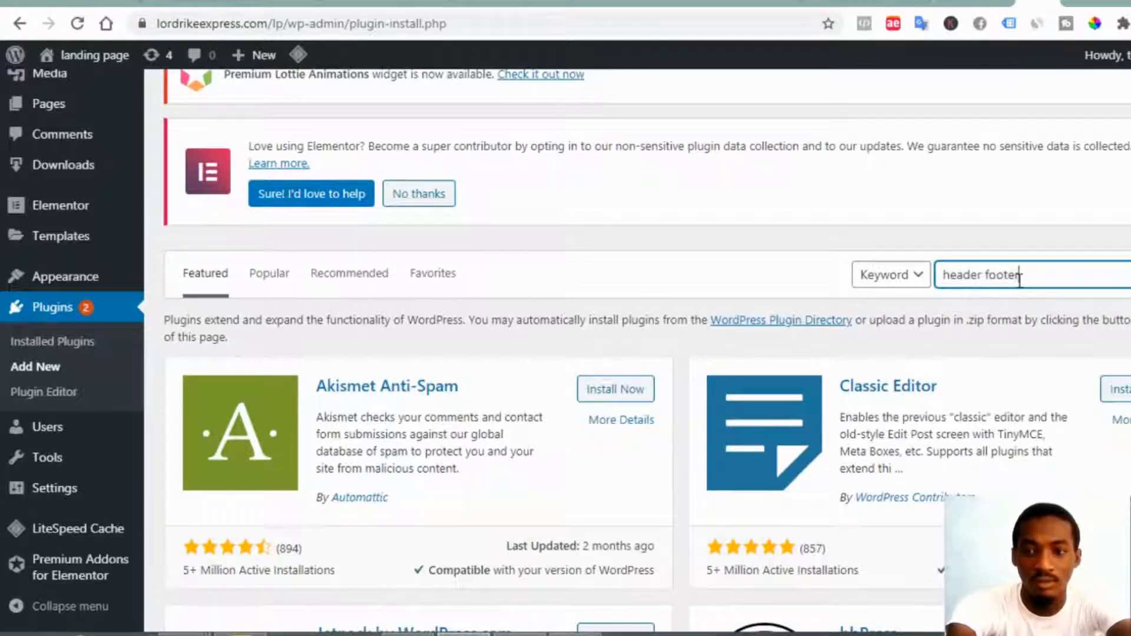
type("de")
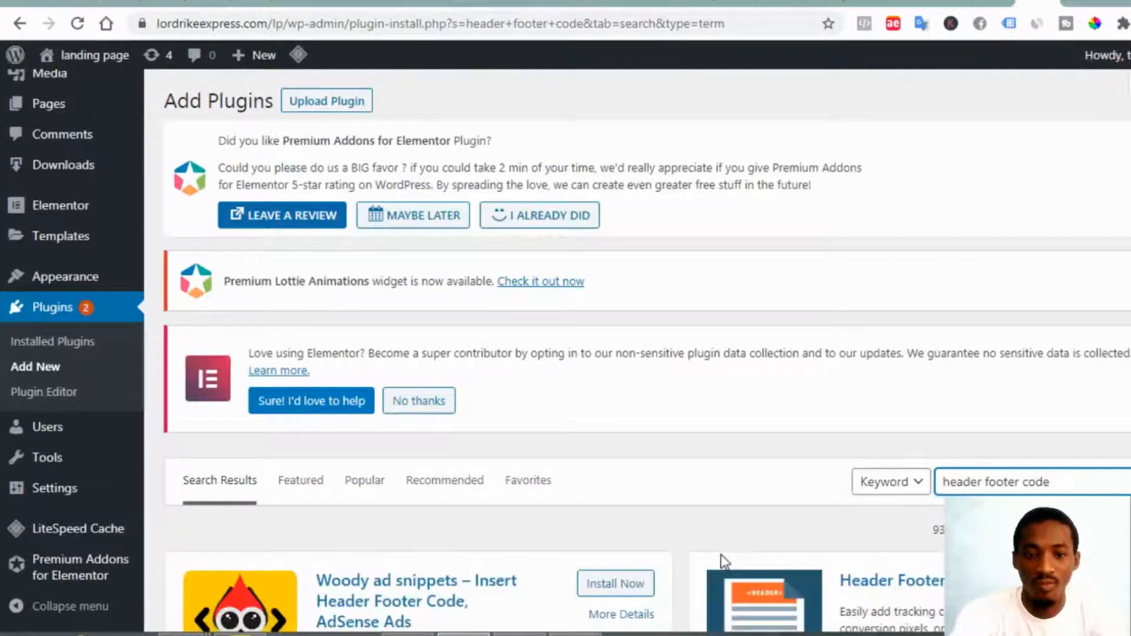
- Install and activate the Header Footer Code Manager plugin by 99robots
scroll(721, 560, "down", 5)
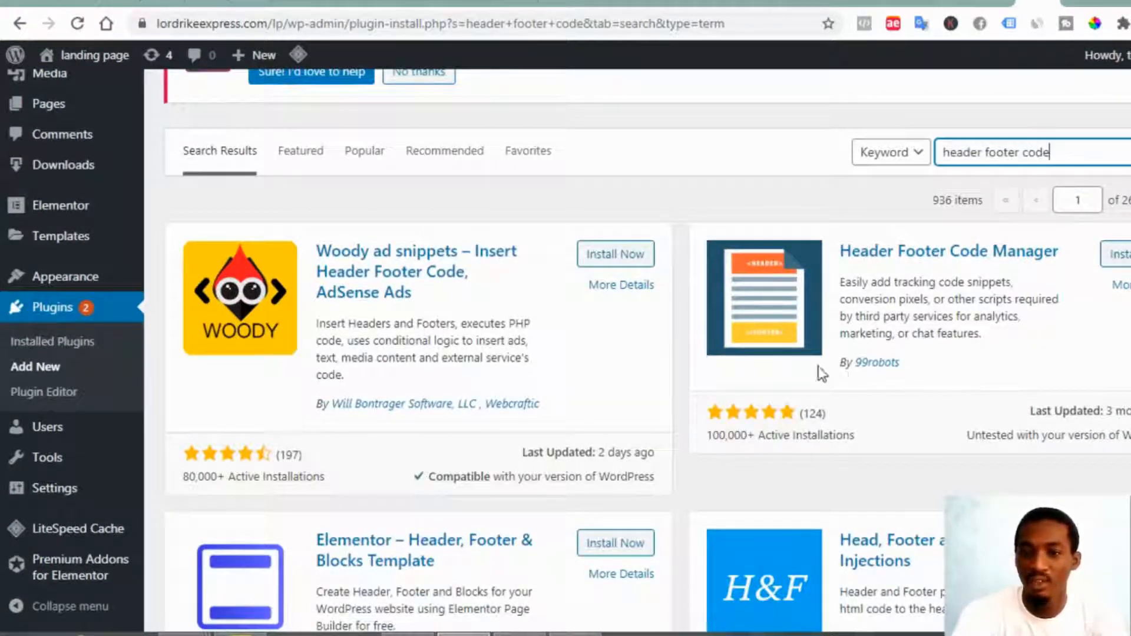
left_click(1122, 255)
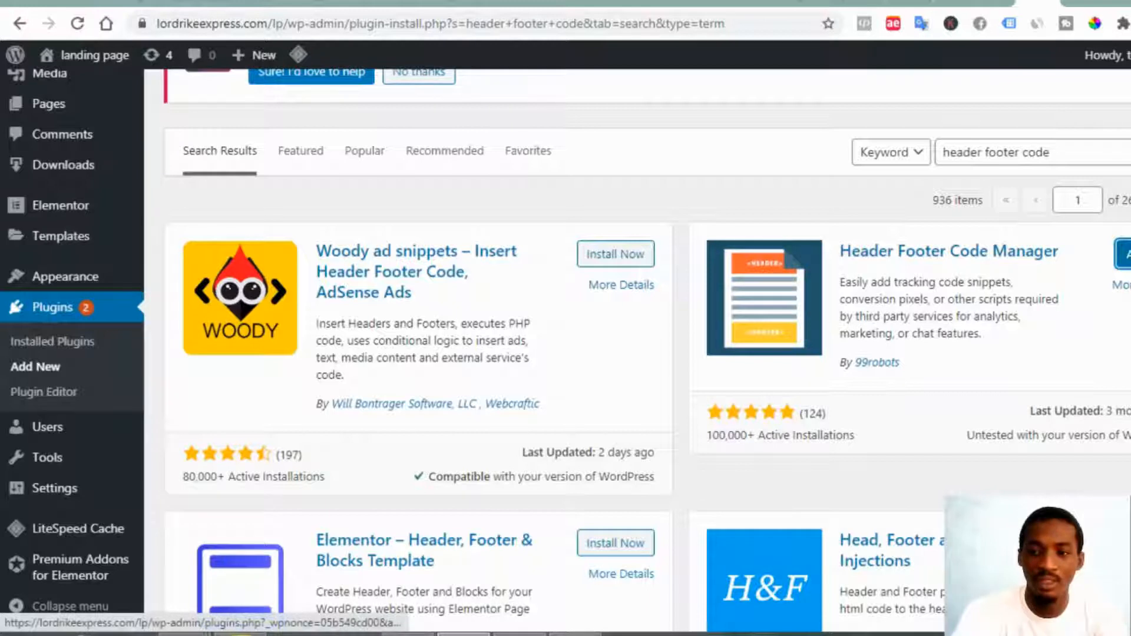
left_click(1122, 255)
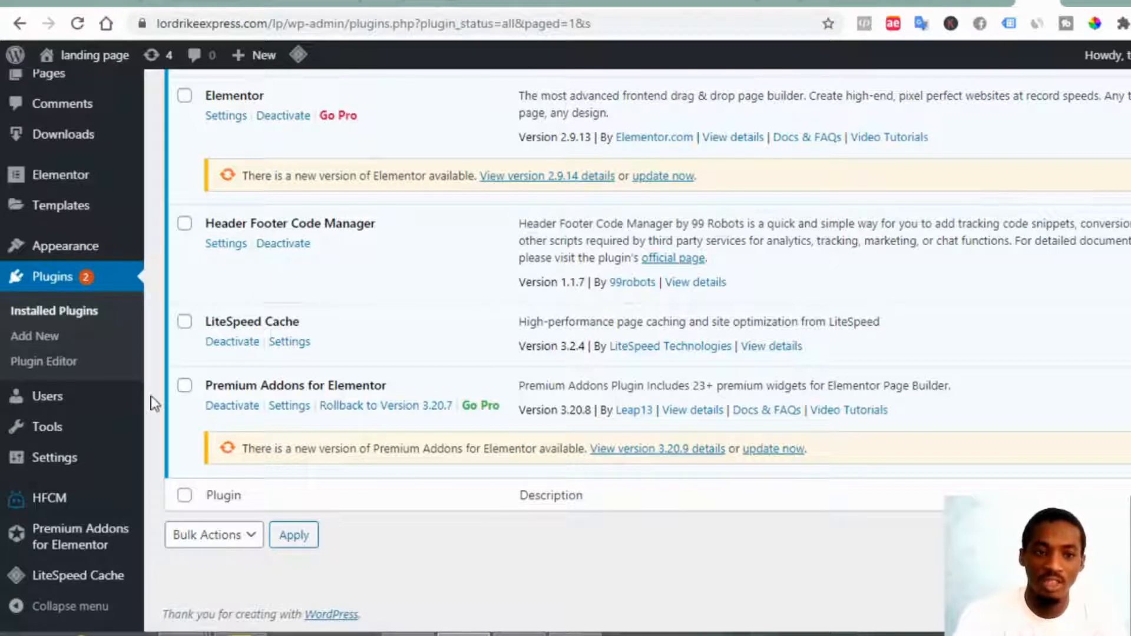
- Start a new HFCM snippet and paste the copied Facebook pixel code as its code
mouse_move(35, 508)
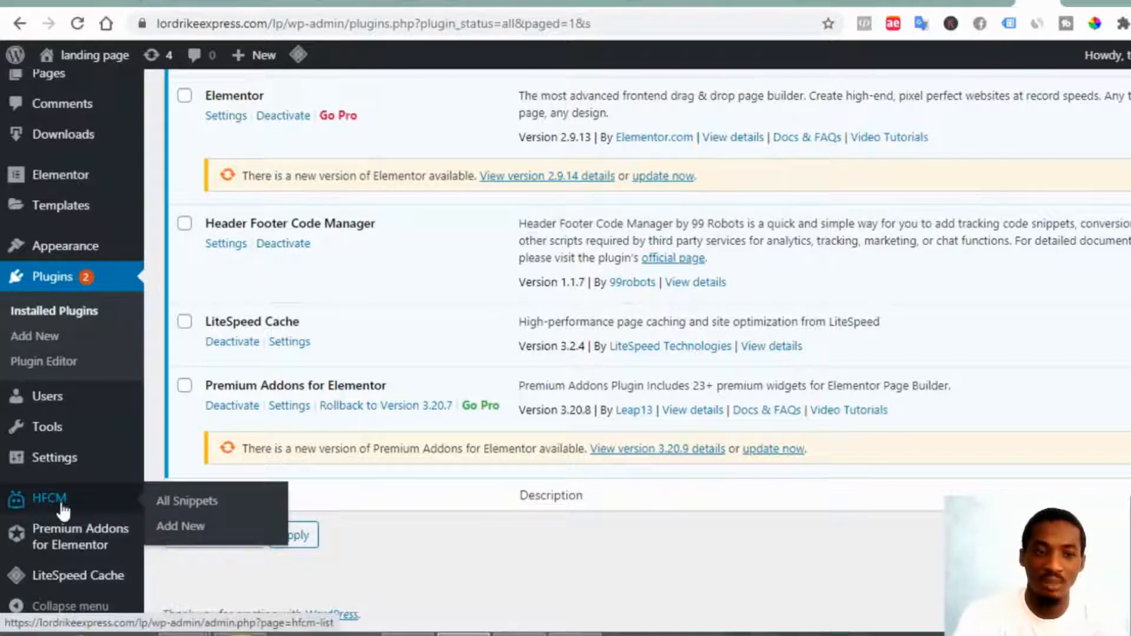
left_click(192, 532)
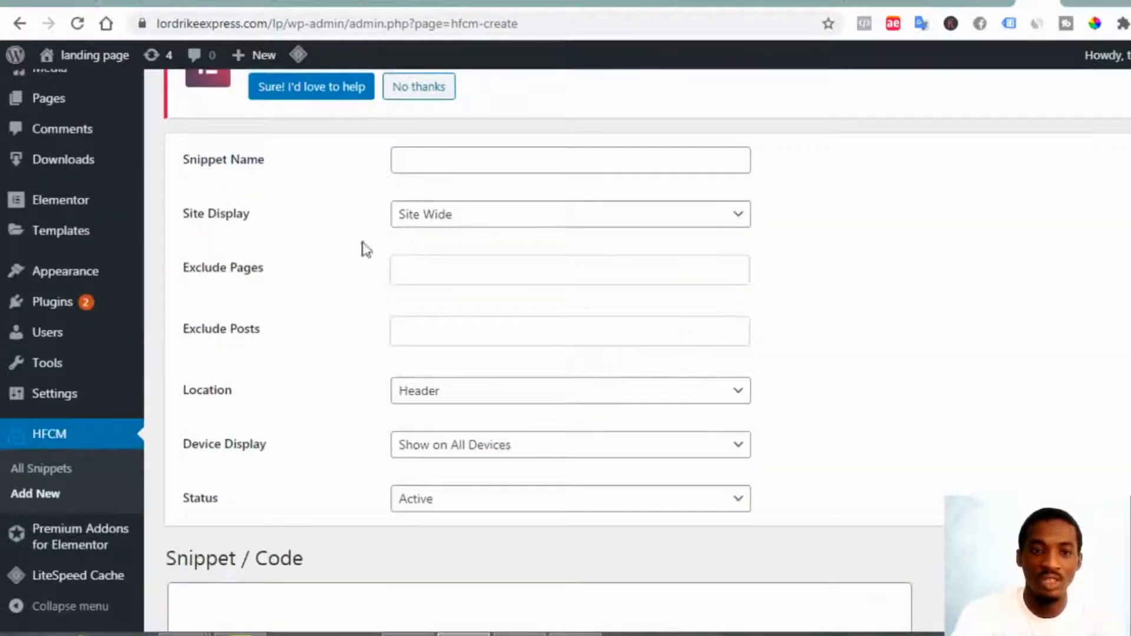
scroll(310, 410, "down", 4)
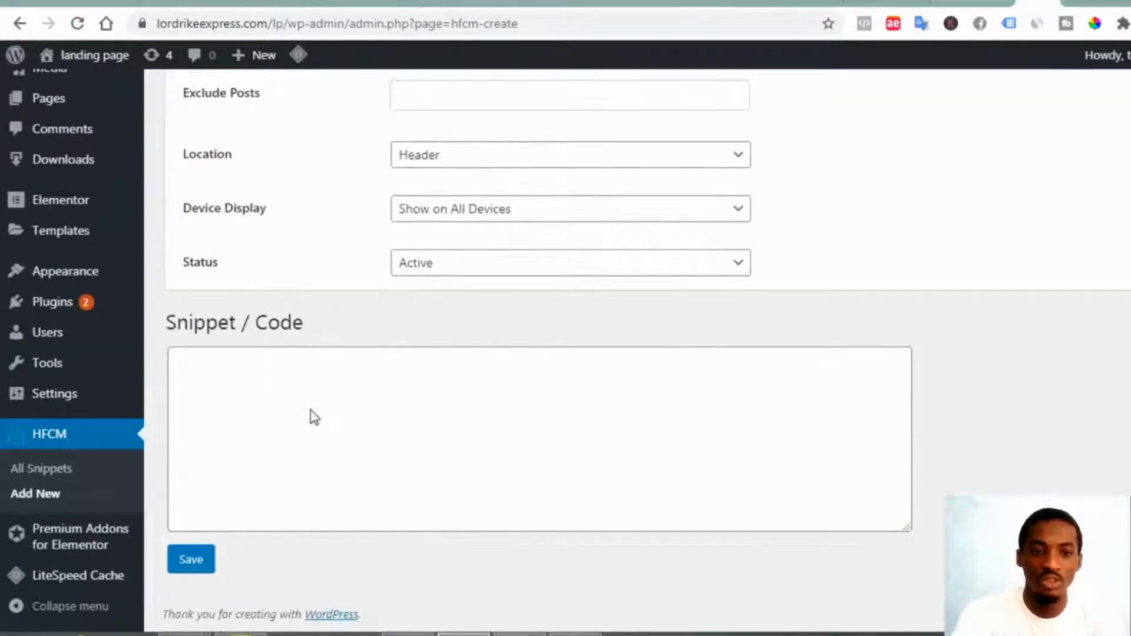
left_click(273, 394)
right_click(273, 395)
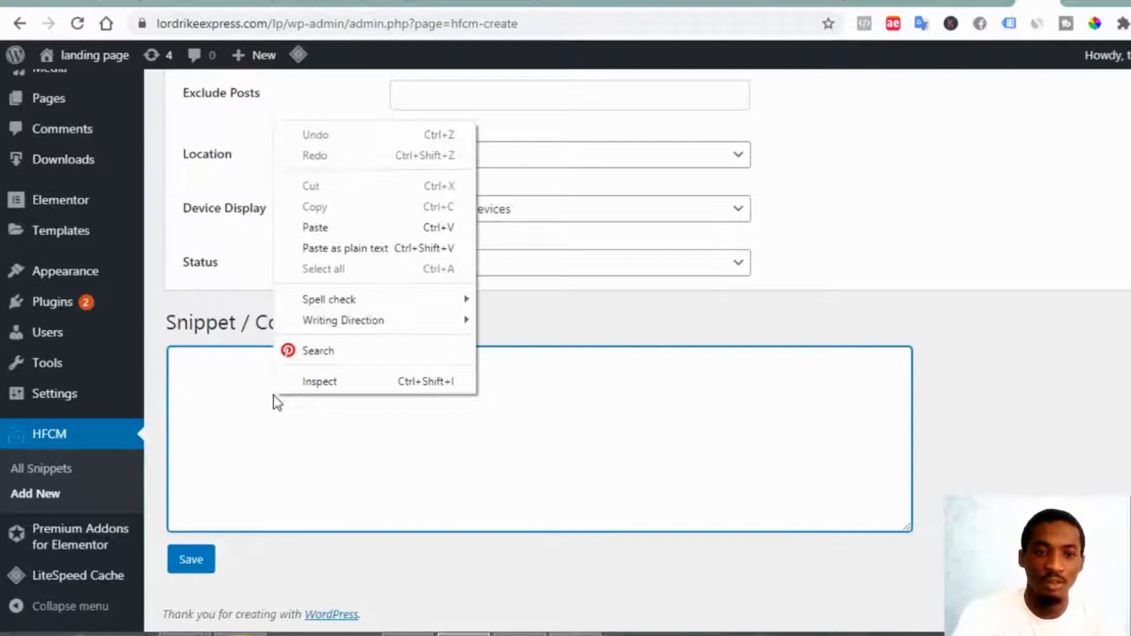
left_click(309, 229)
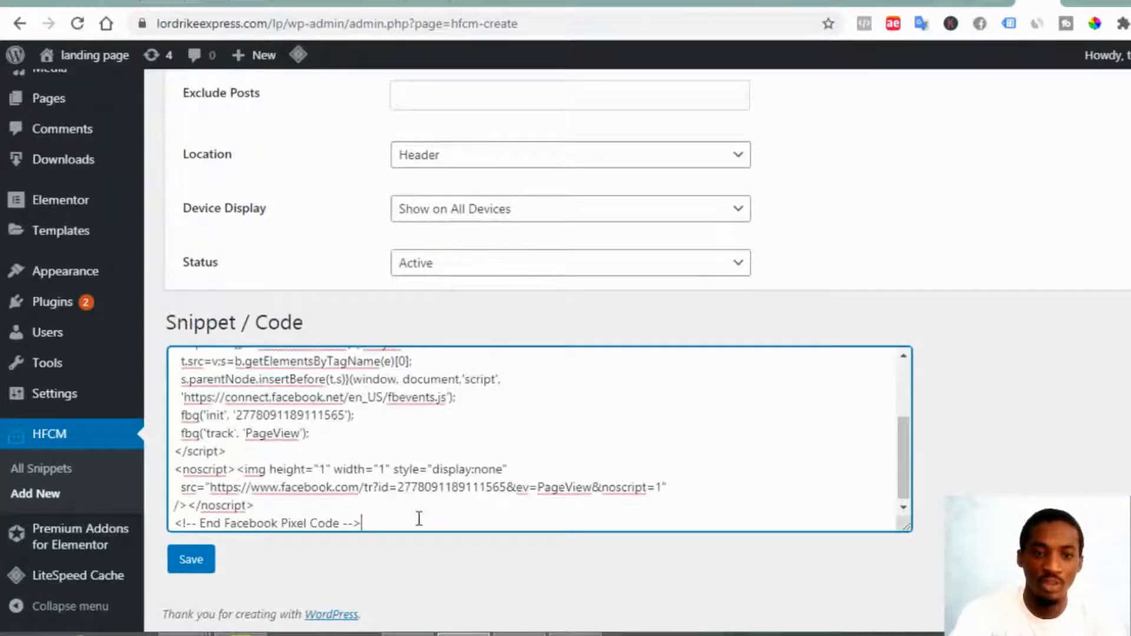
- Name the new snippet "facebook pixel"
scroll(419, 501, "up", 5)
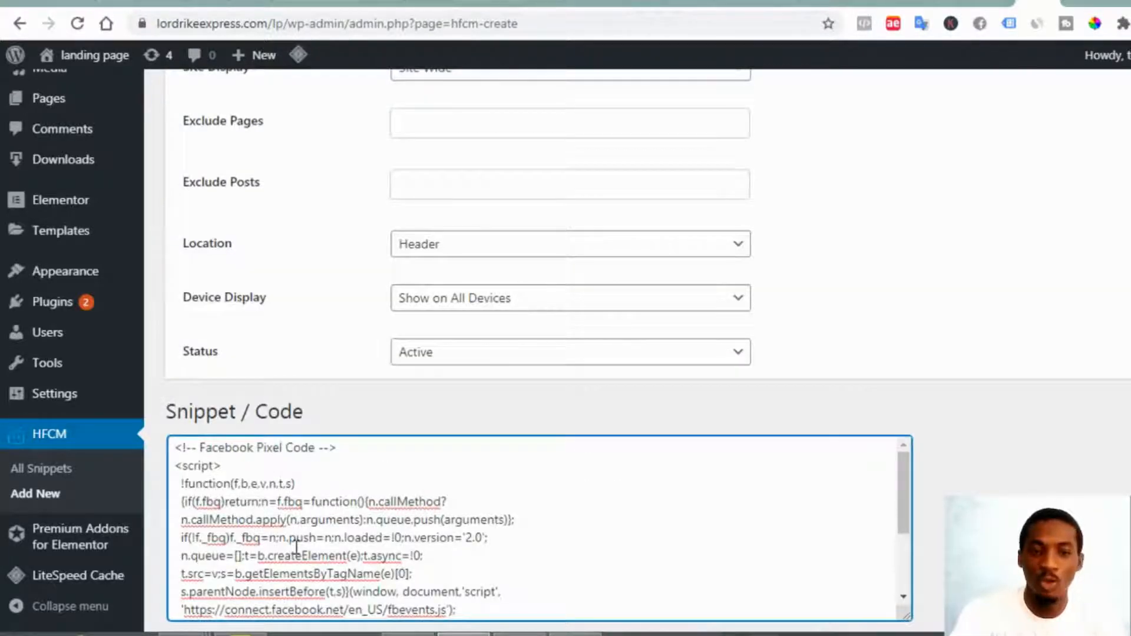
scroll(297, 547, "up", 1)
scroll(296, 547, "down", 1)
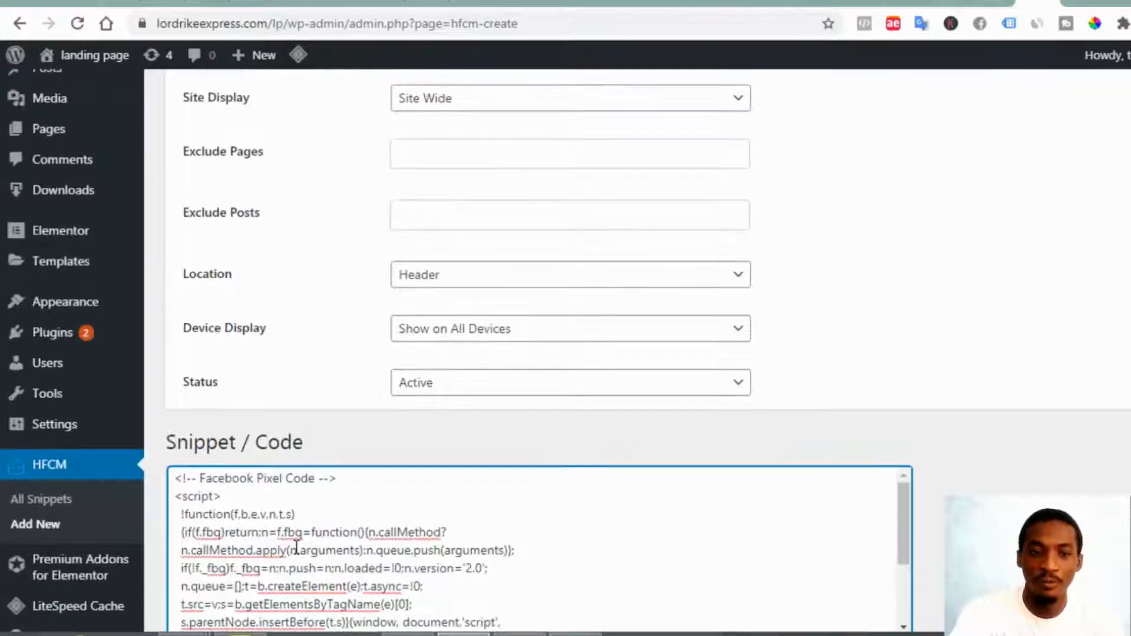
scroll(297, 463, "up", 1)
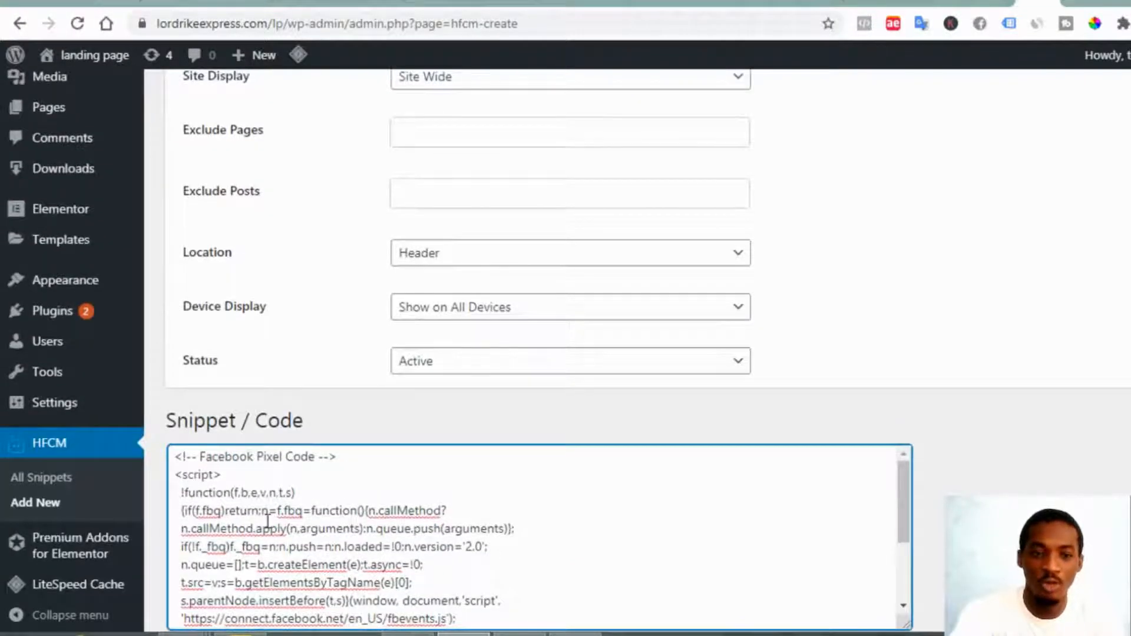
scroll(259, 511, "down", 3)
scroll(268, 521, "up", 3)
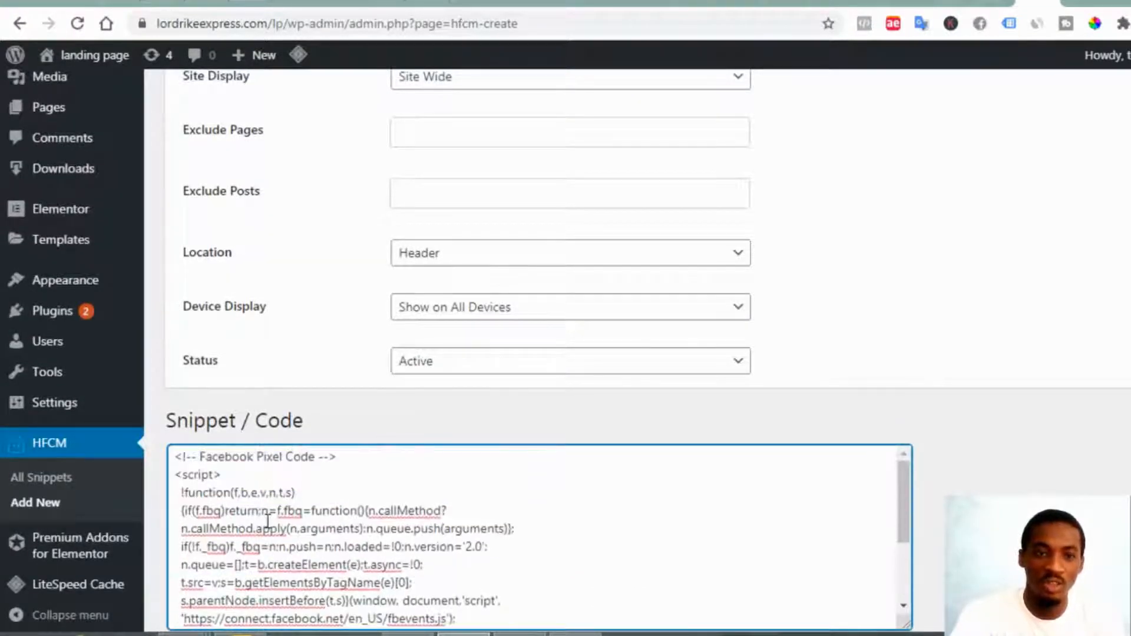
scroll(265, 407, "up", 5)
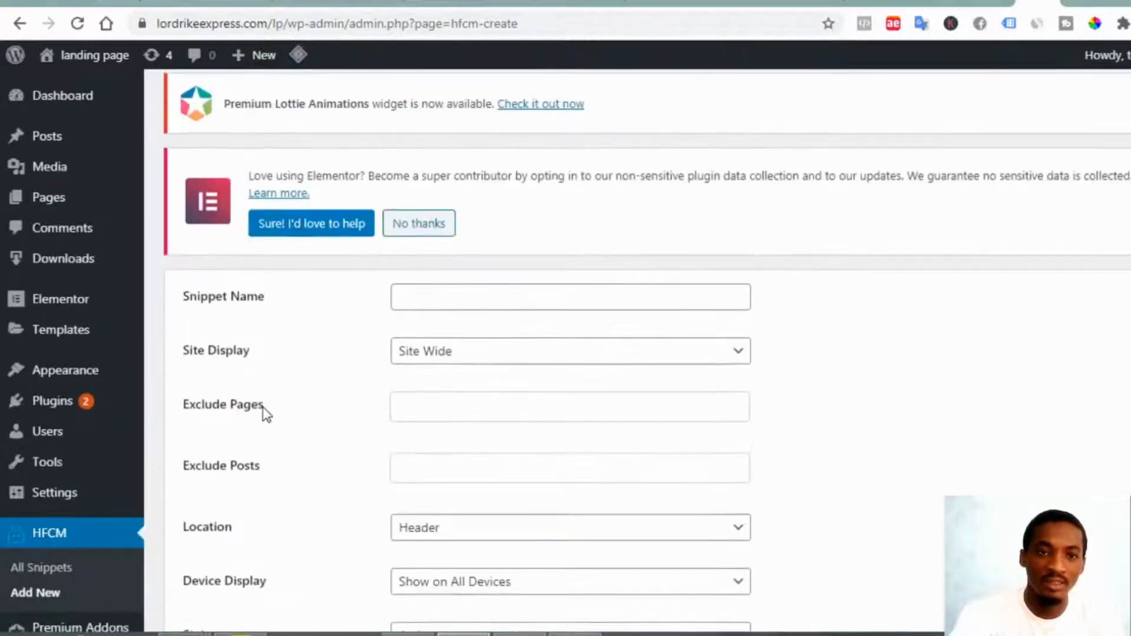
left_click(513, 304)
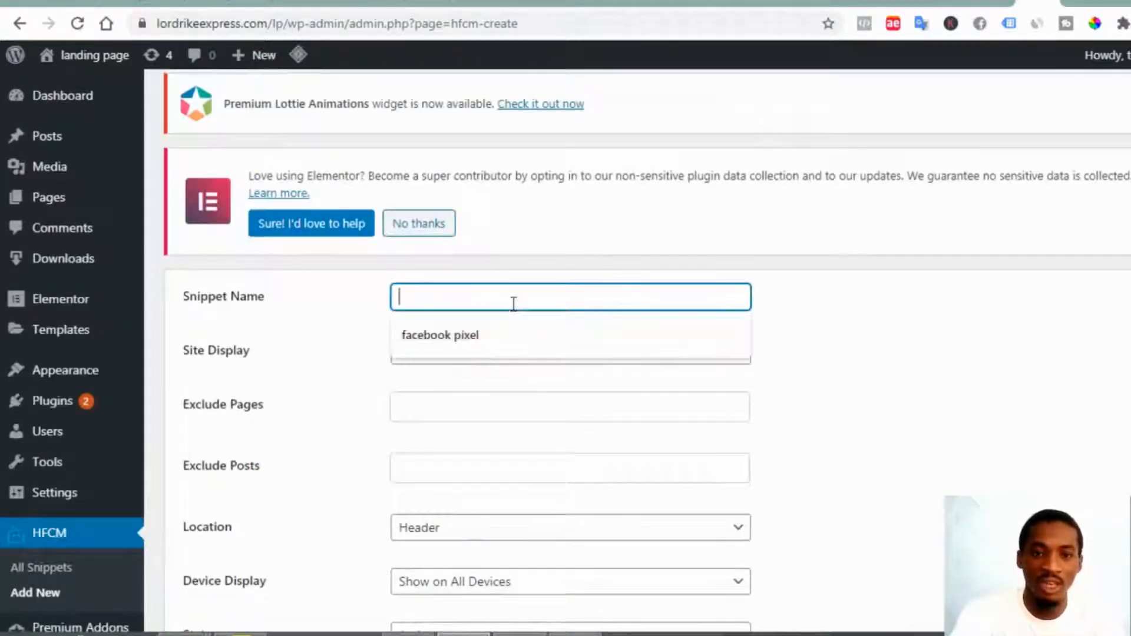
left_click(478, 354)
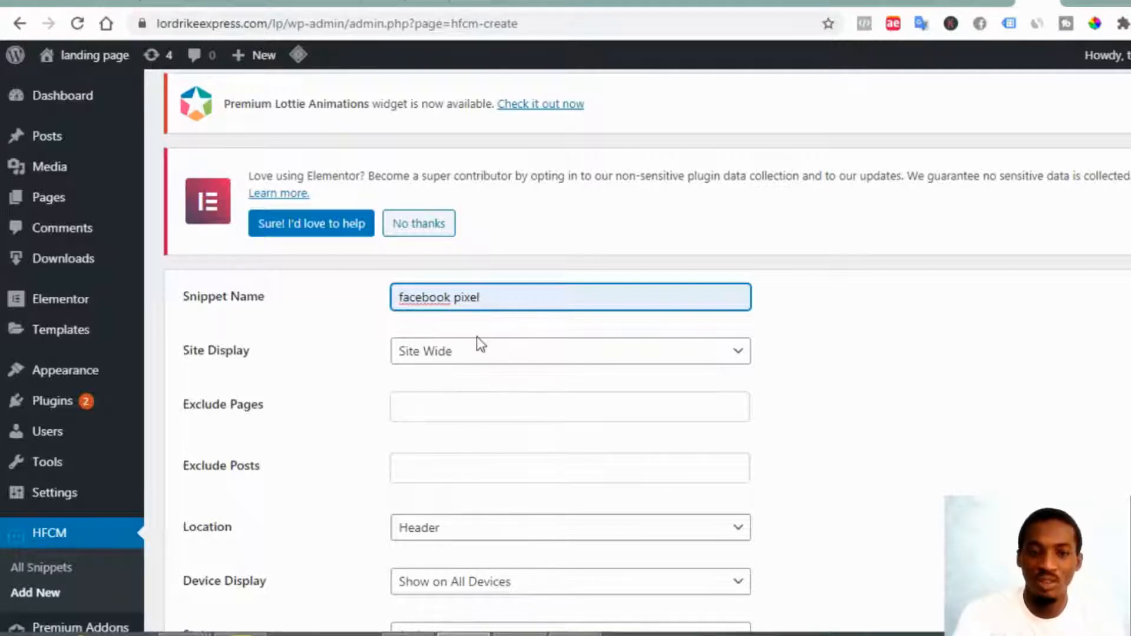
- Keep the snippet's Site Display on Site Wide and save the snippet
left_click(446, 355)
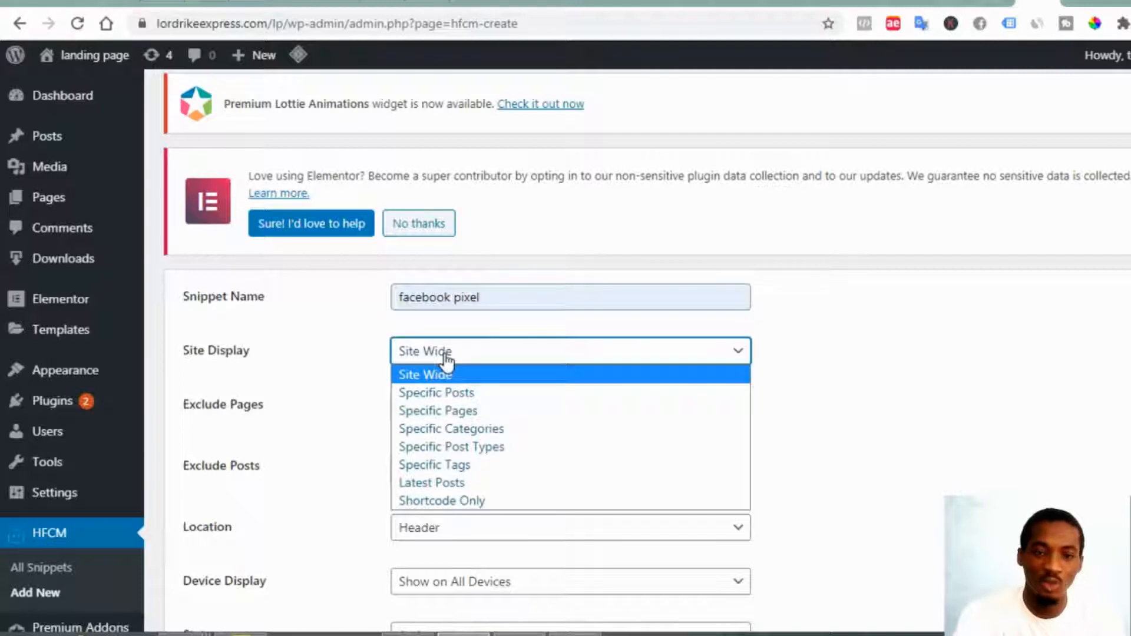
left_click(446, 355)
left_click(446, 355)
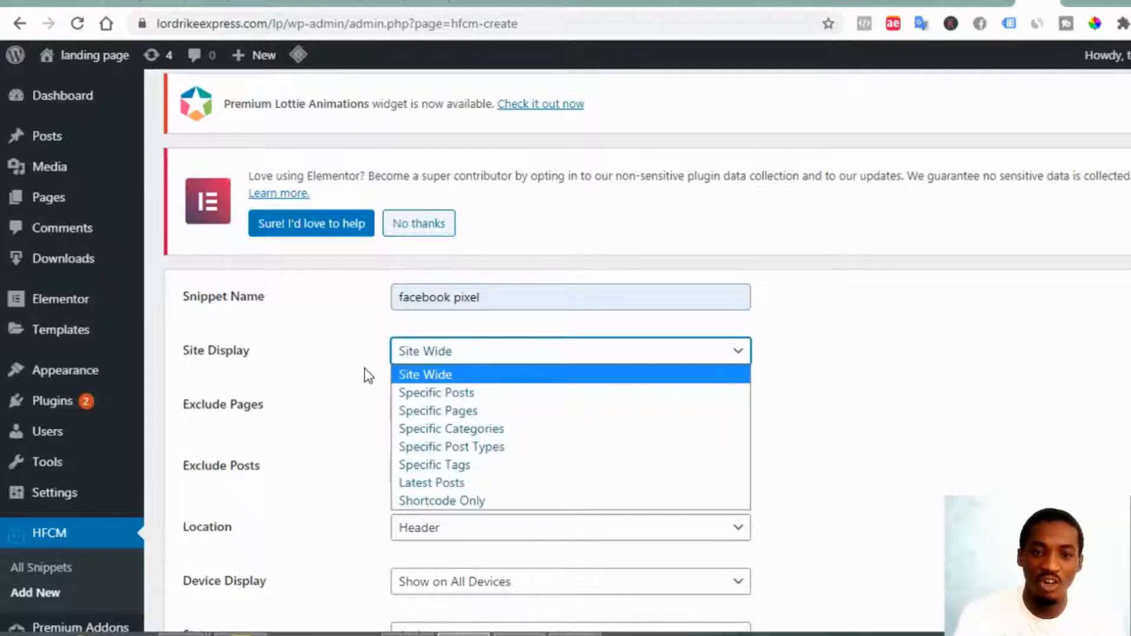
scroll(377, 372, "down", 3)
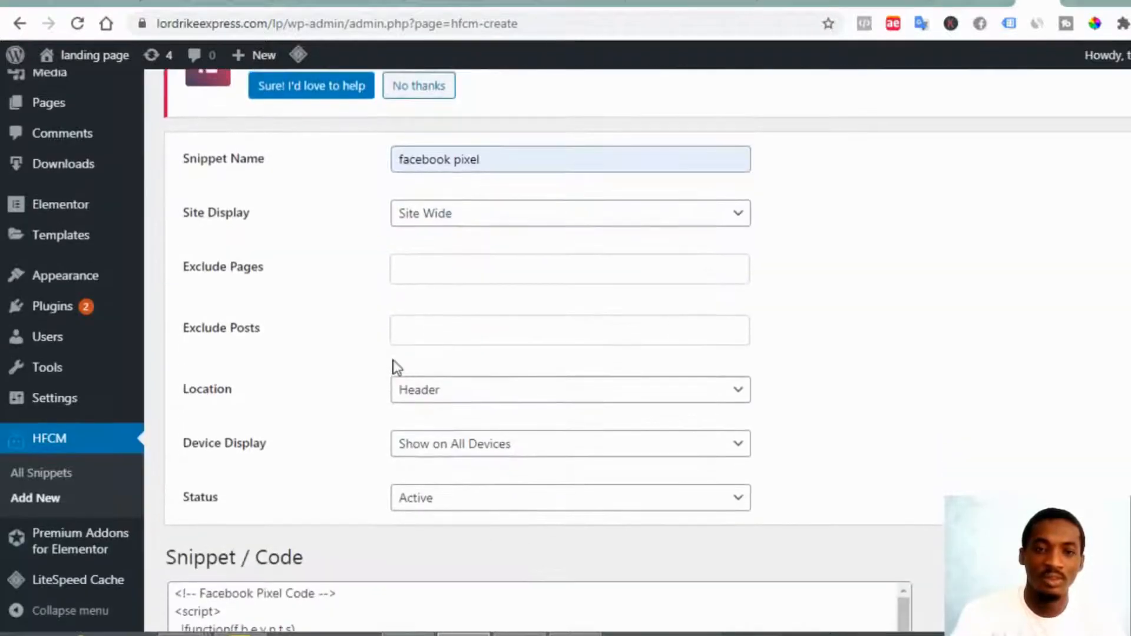
scroll(394, 362, "up", 2)
scroll(395, 369, "down", 3)
scroll(393, 369, "down", 3)
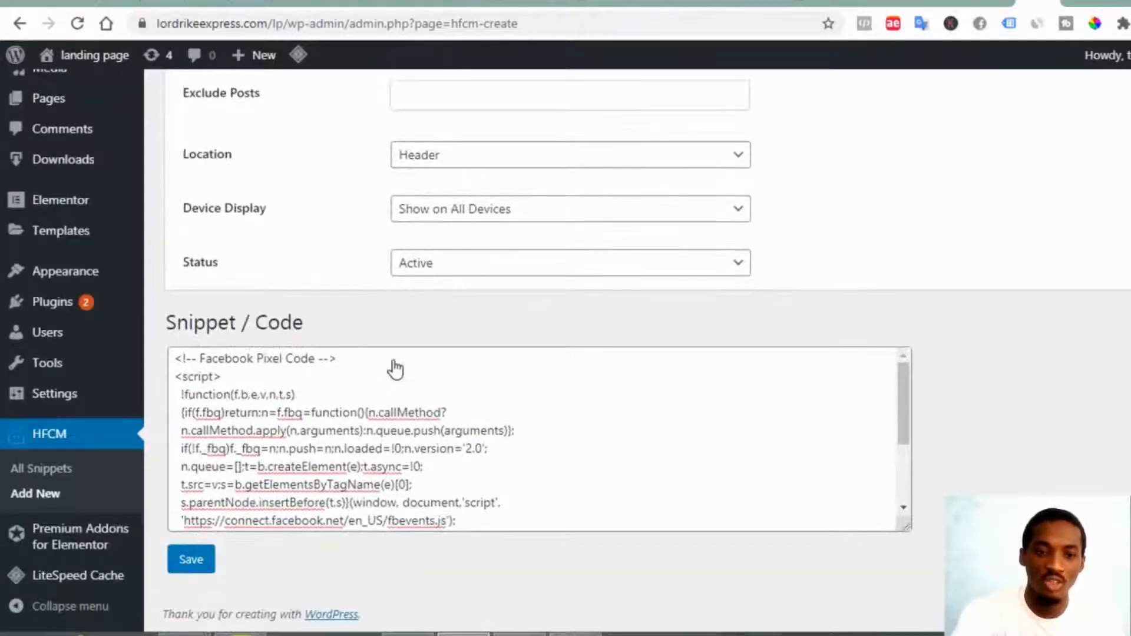
left_click(208, 556)
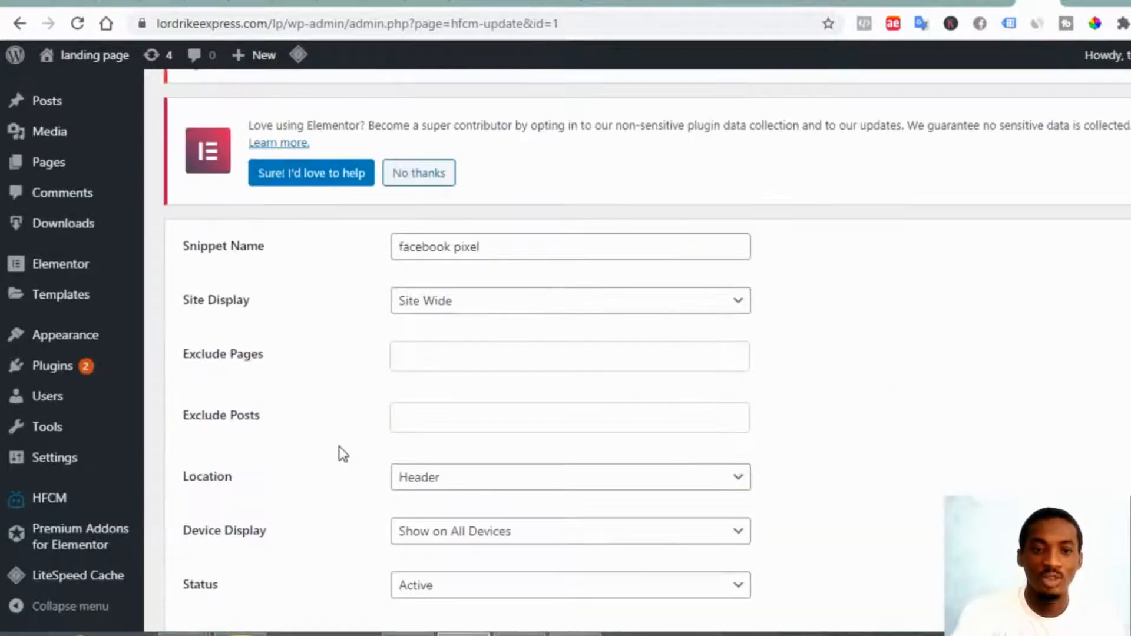
- Review the saved snippet's details, and check the facebook pixel entry in the list of all HFCM snippets
scroll(340, 447, "down", 4)
scroll(339, 446, "down", 2)
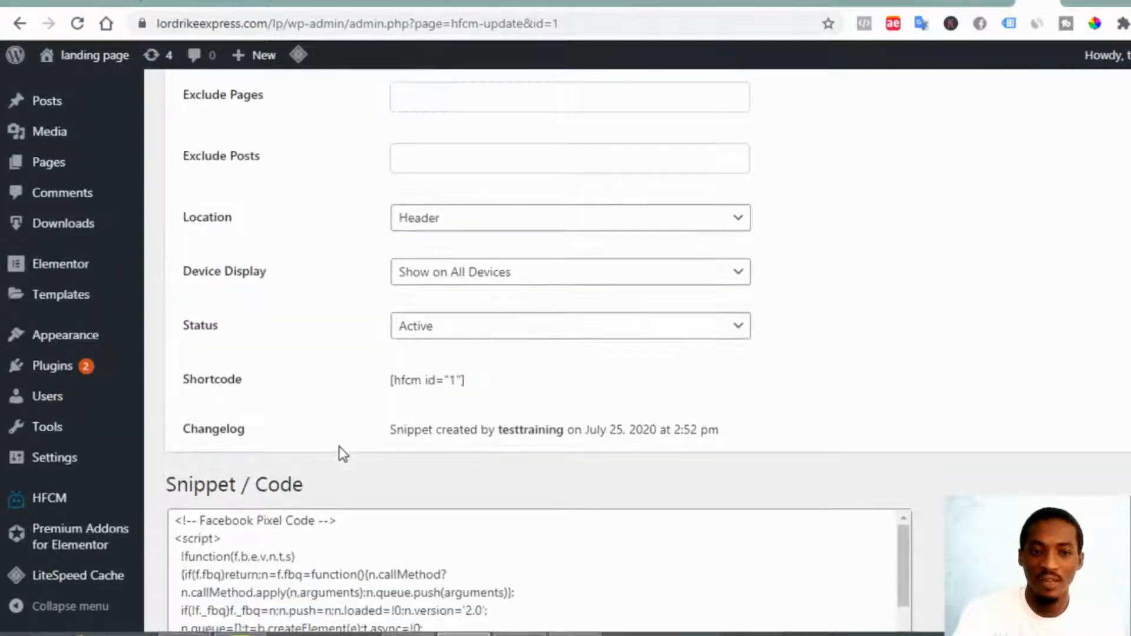
mouse_move(98, 511)
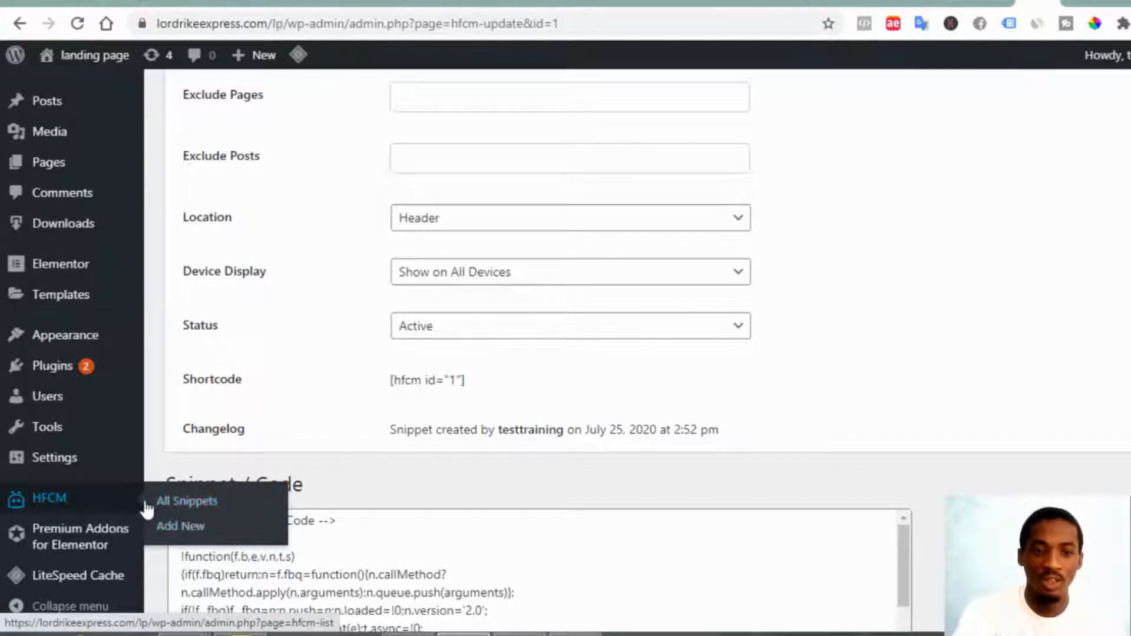
left_click(212, 503)
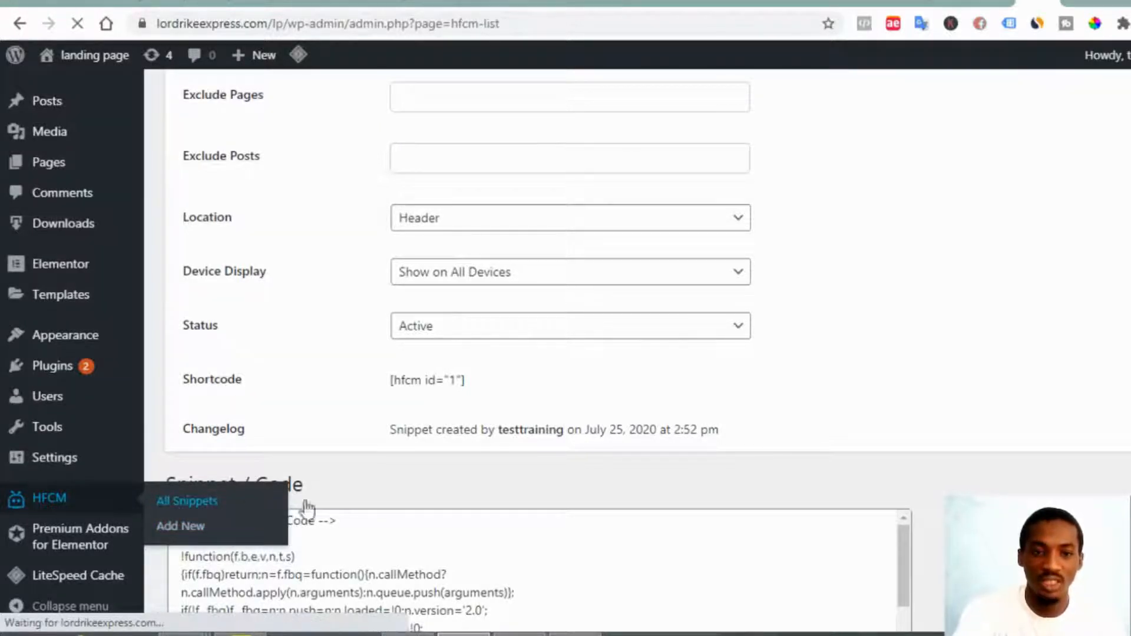
scroll(365, 534, "down", 2)
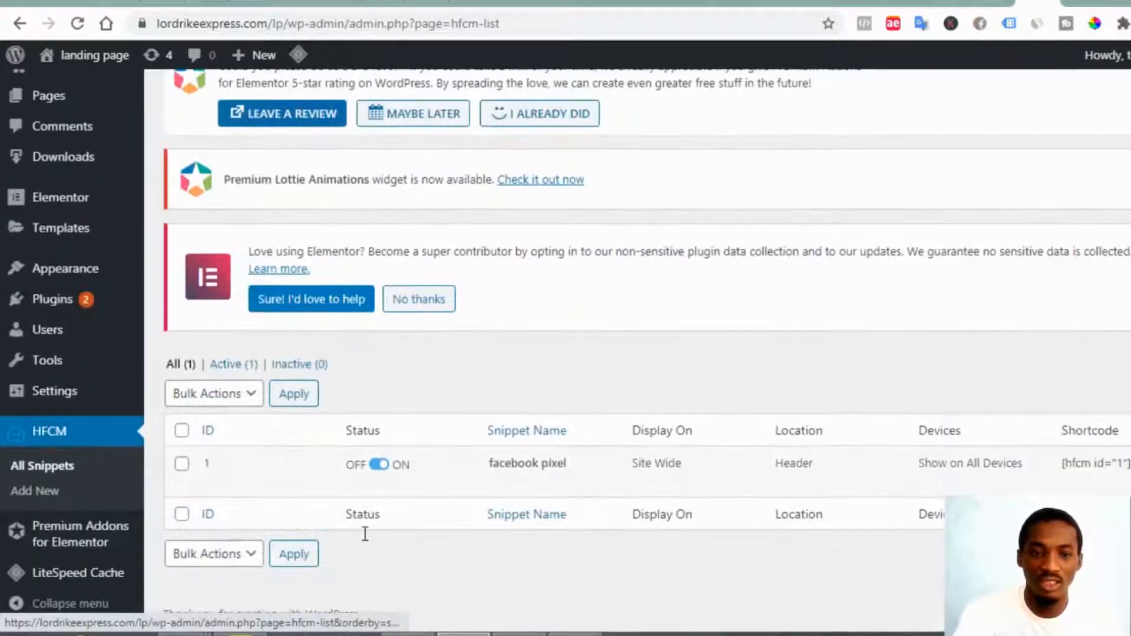
mouse_move(431, 493)
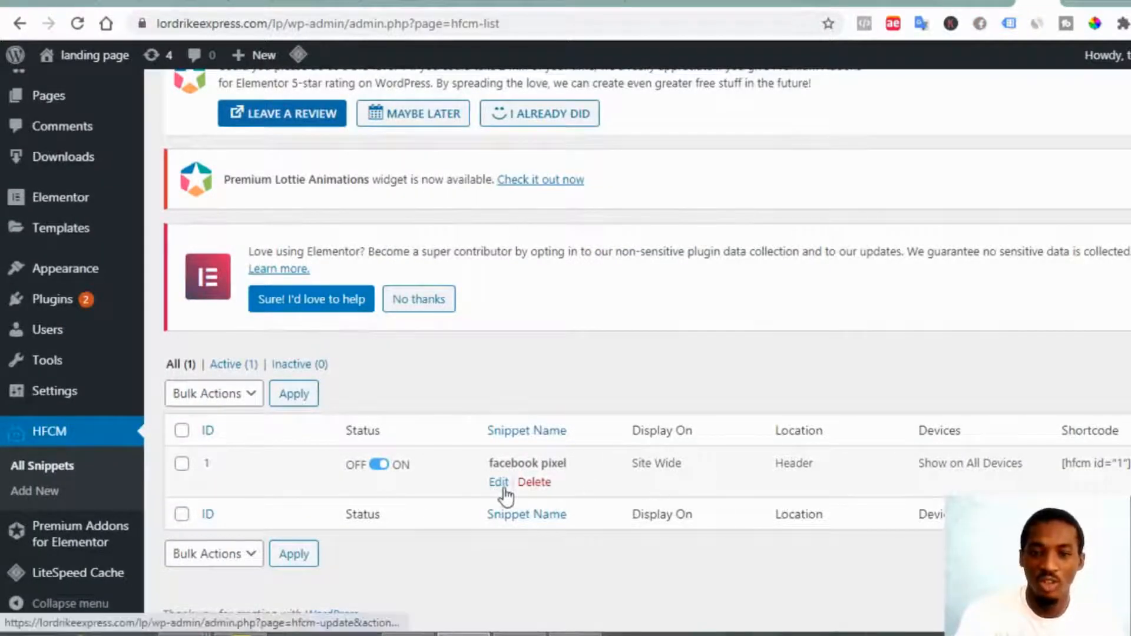
mouse_move(592, 489)
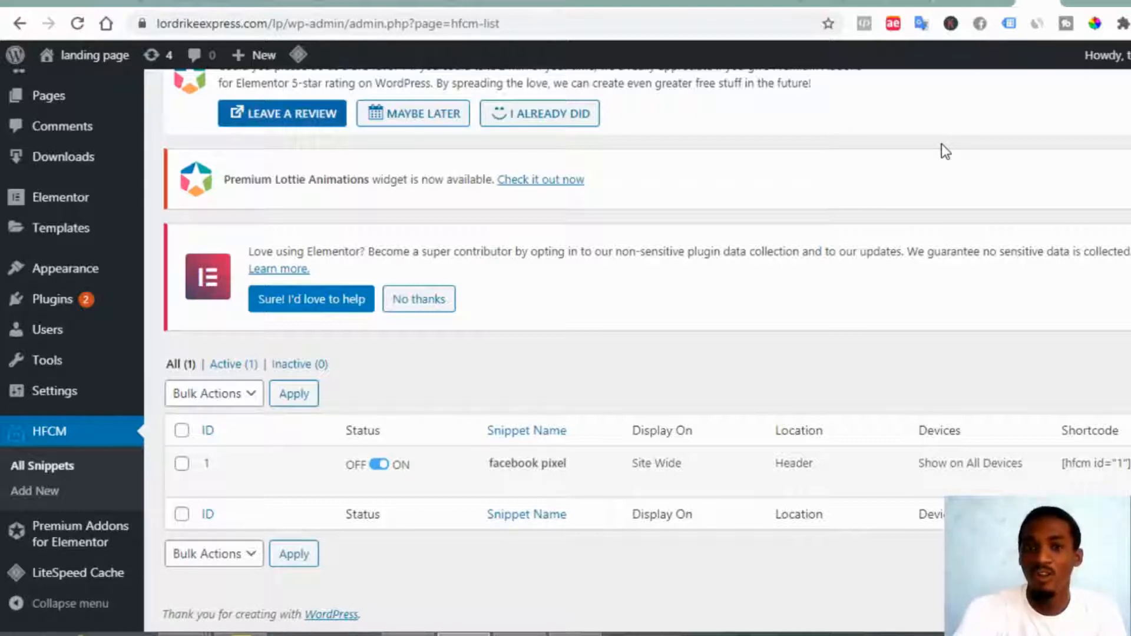
- Search Google for "facebook pixel helper" in a new browser tab and open the extension's Chrome Web Store page
left_click(1091, 2)
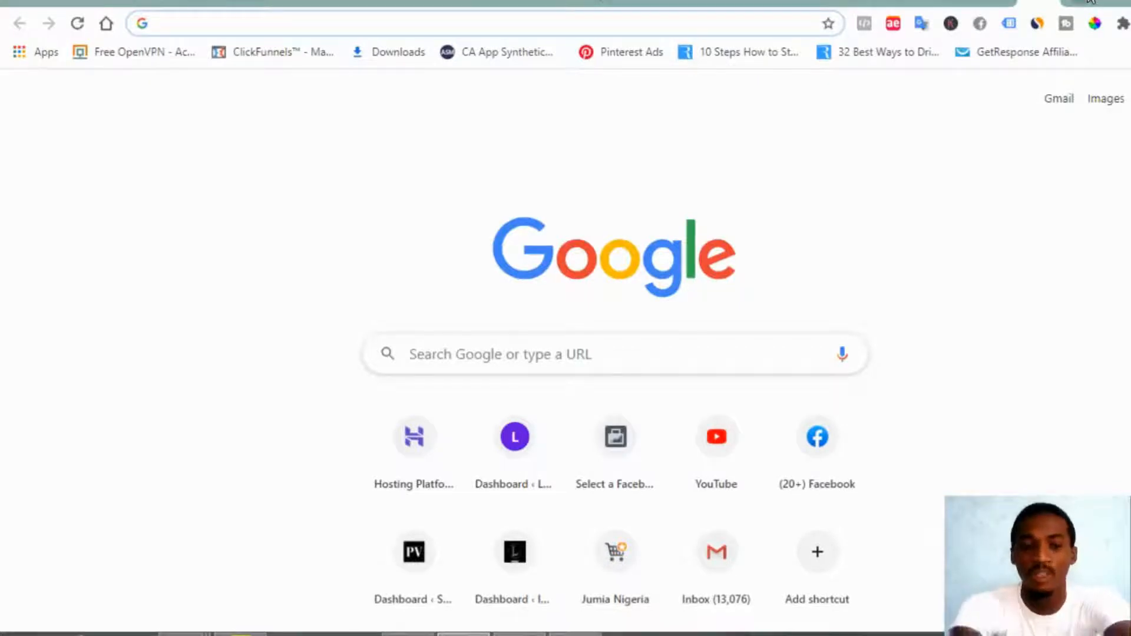
type("facebook.com")
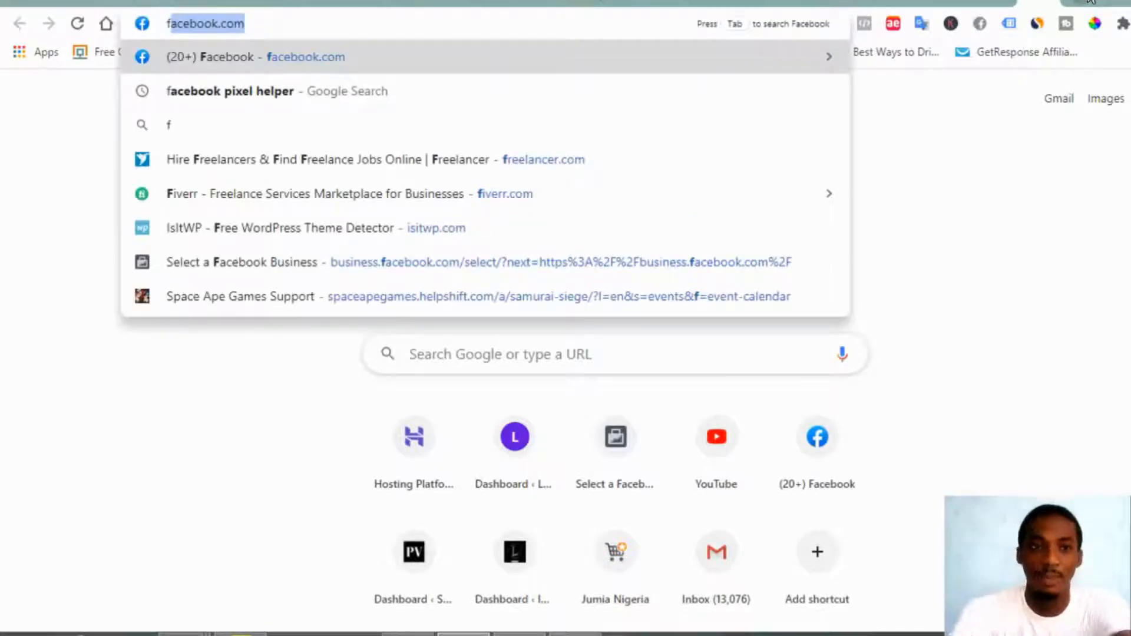
key("Down")
key("Return")
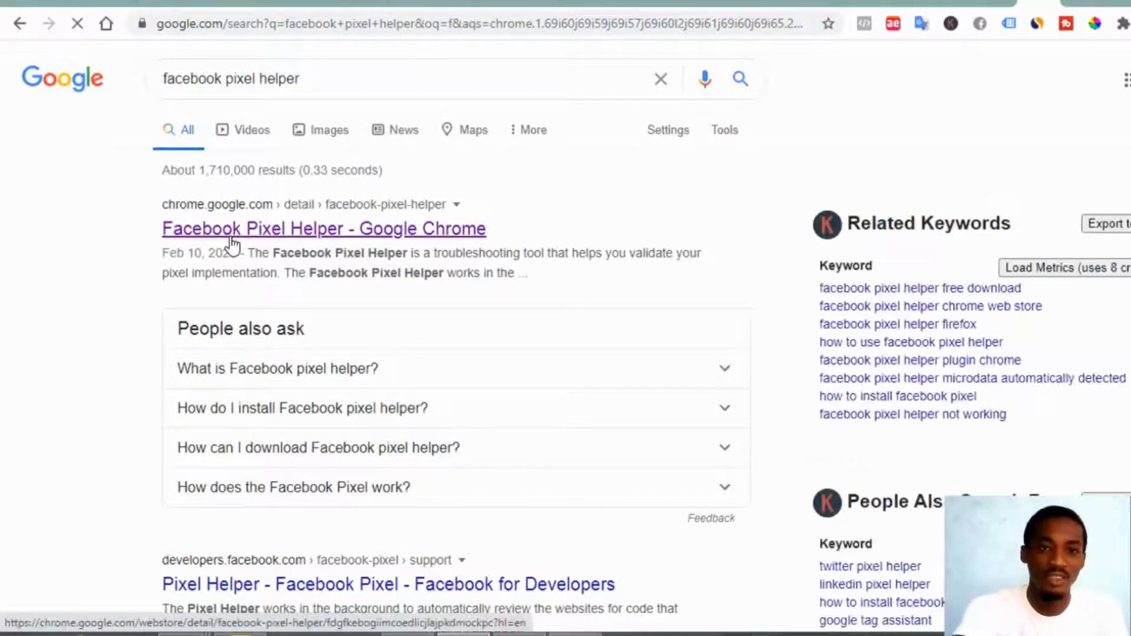
left_click(232, 239)
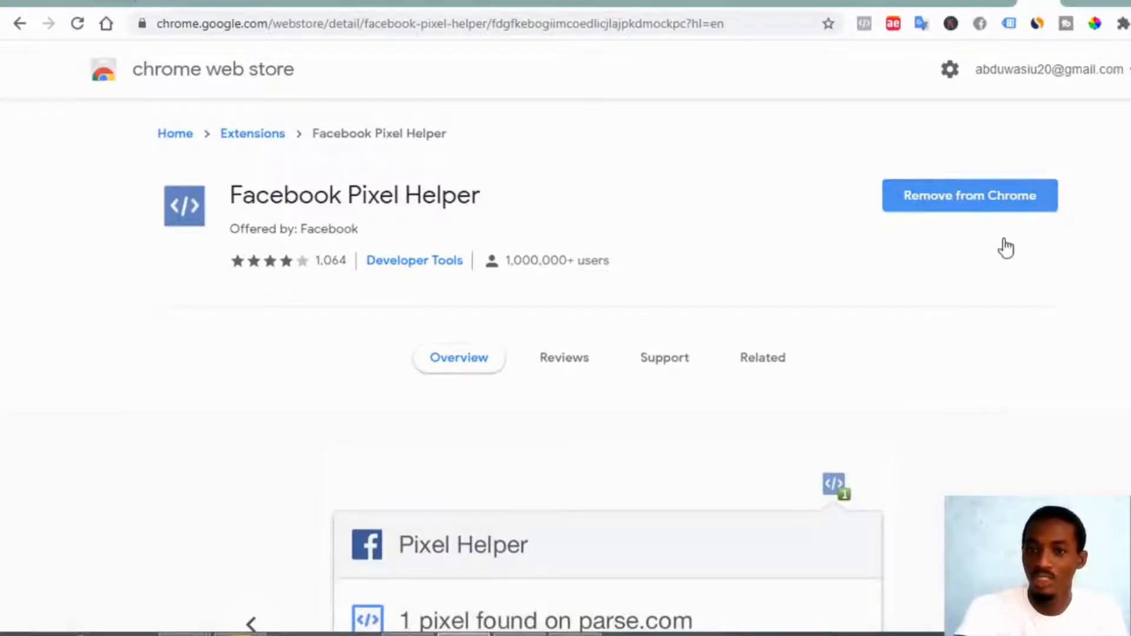
- Check for pixels with the Facebook Pixel Helper on the web store page and on the site's home page at lordrikeexpress.com/lp/
left_click(865, 25)
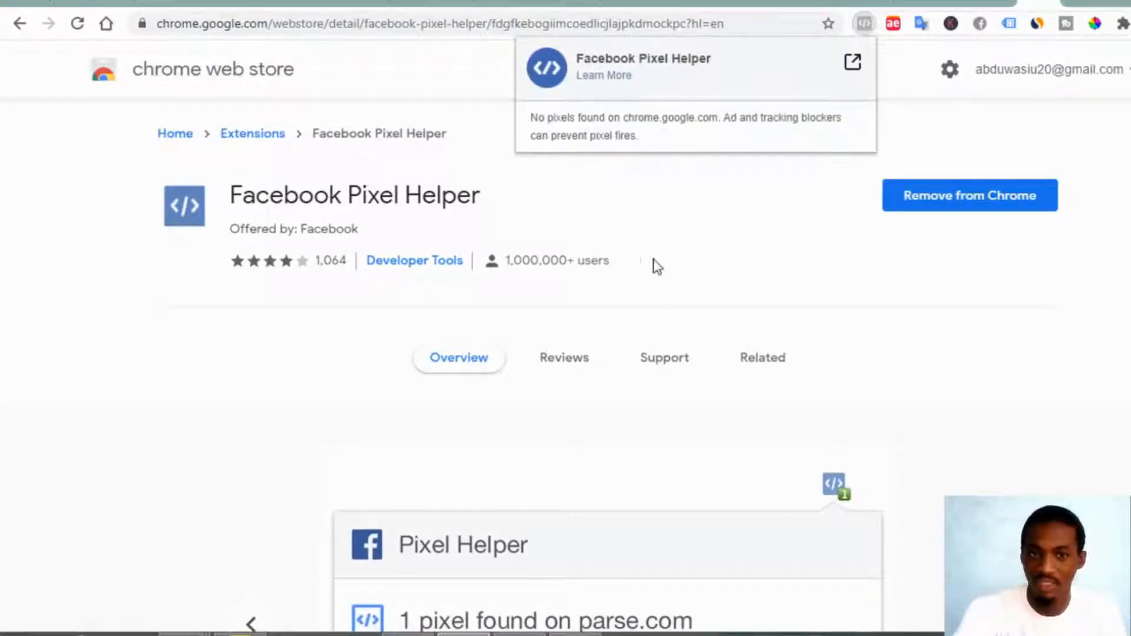
left_click(737, 213)
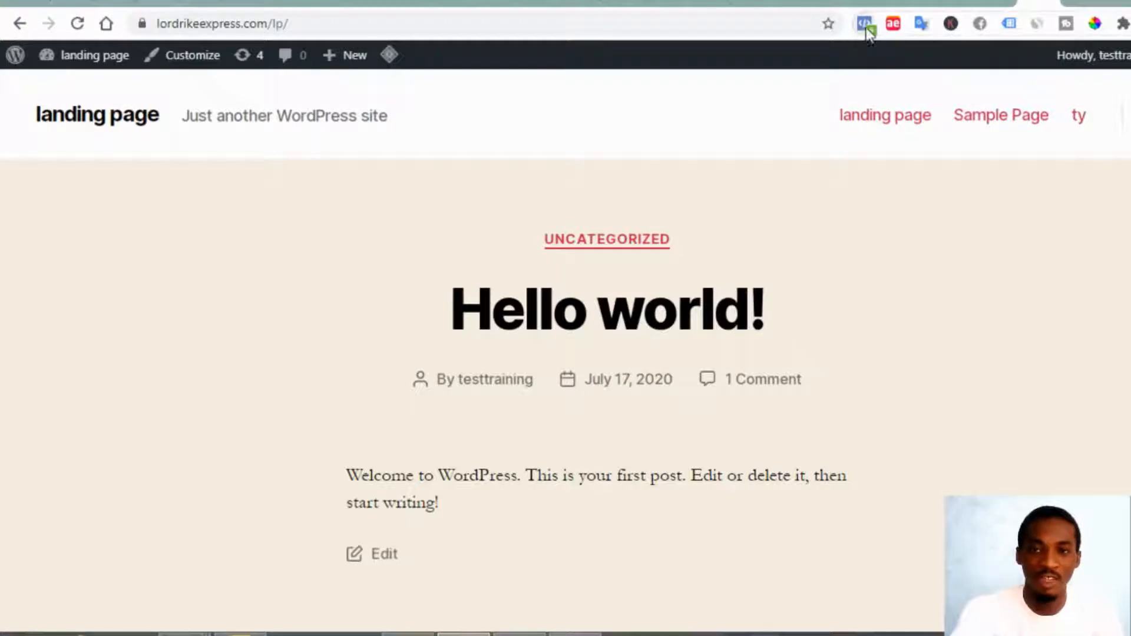
left_click(865, 25)
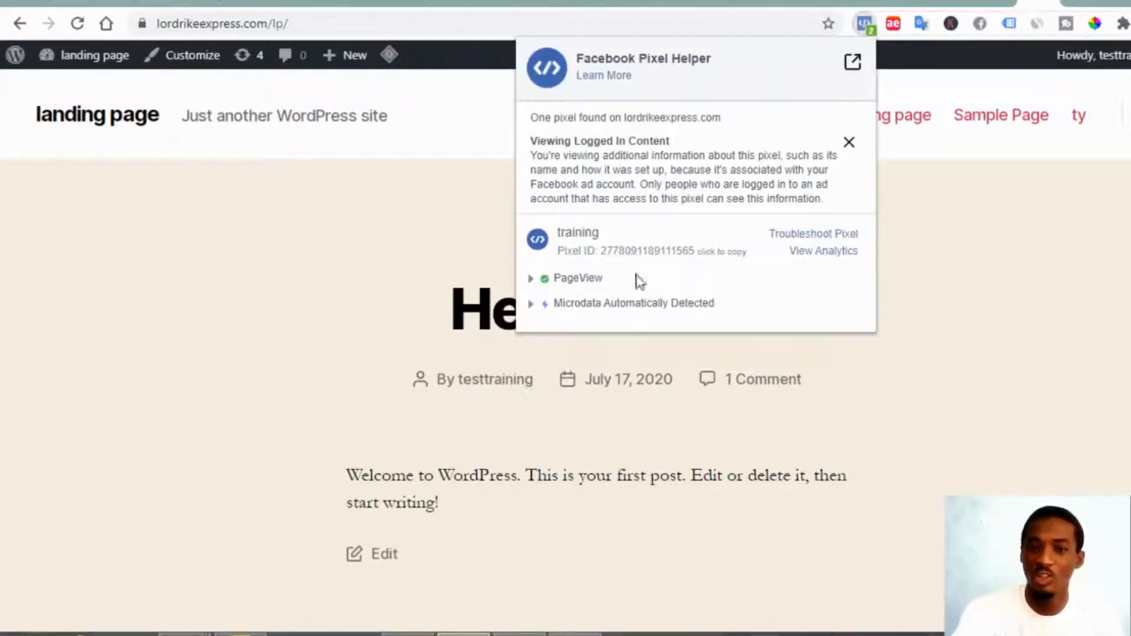
left_click(1030, 2)
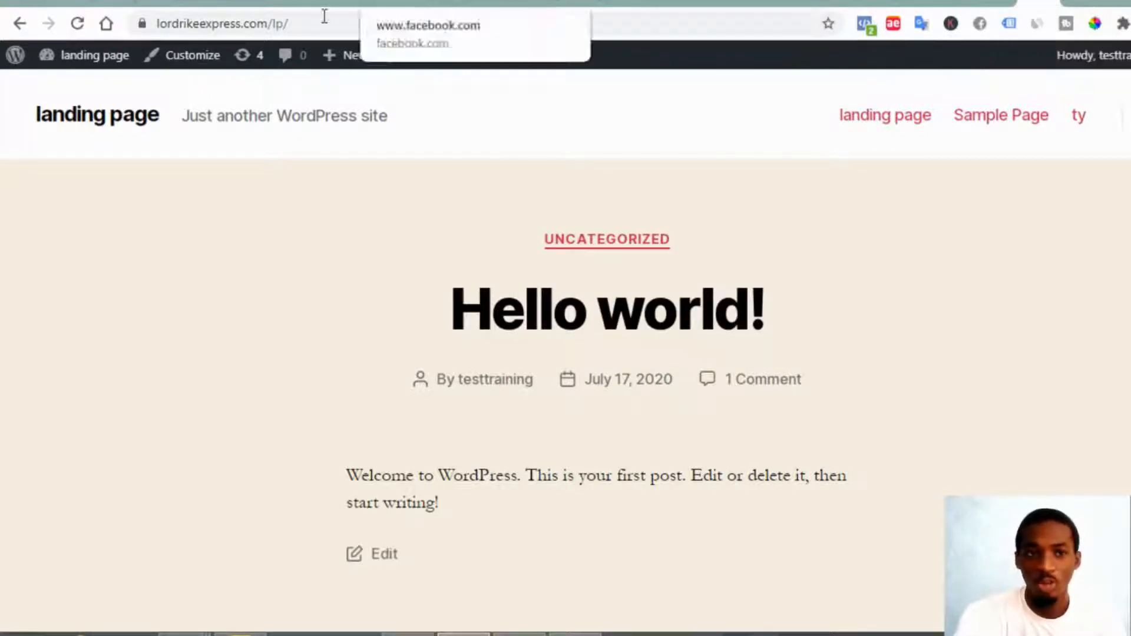
left_click(77, 3)
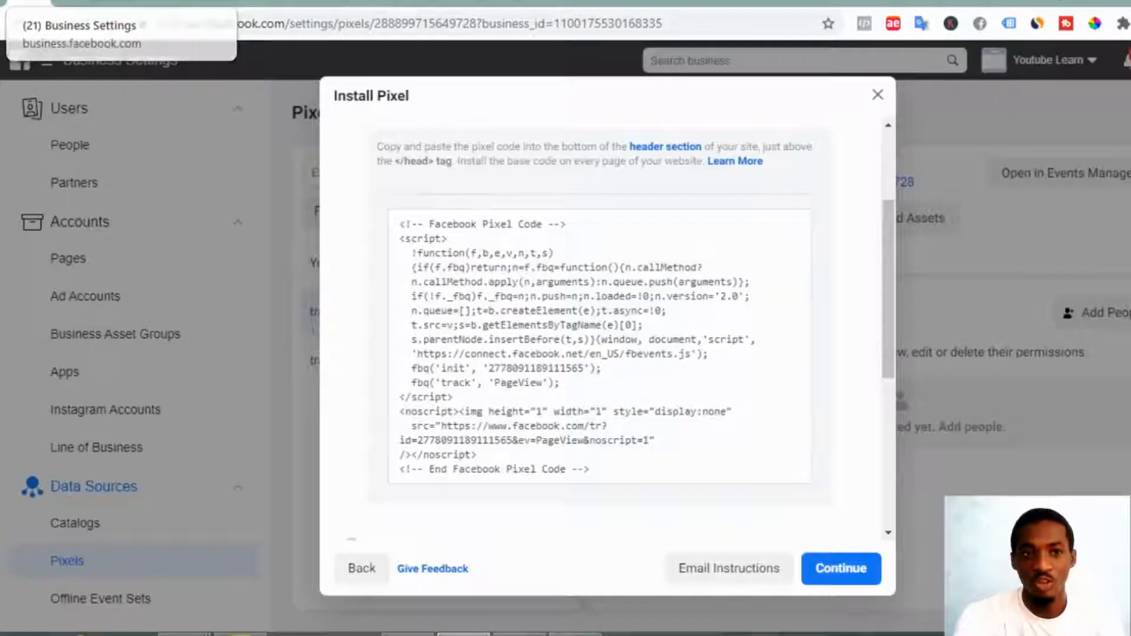
left_click(607, 370)
scroll(607, 370, "down", 6)
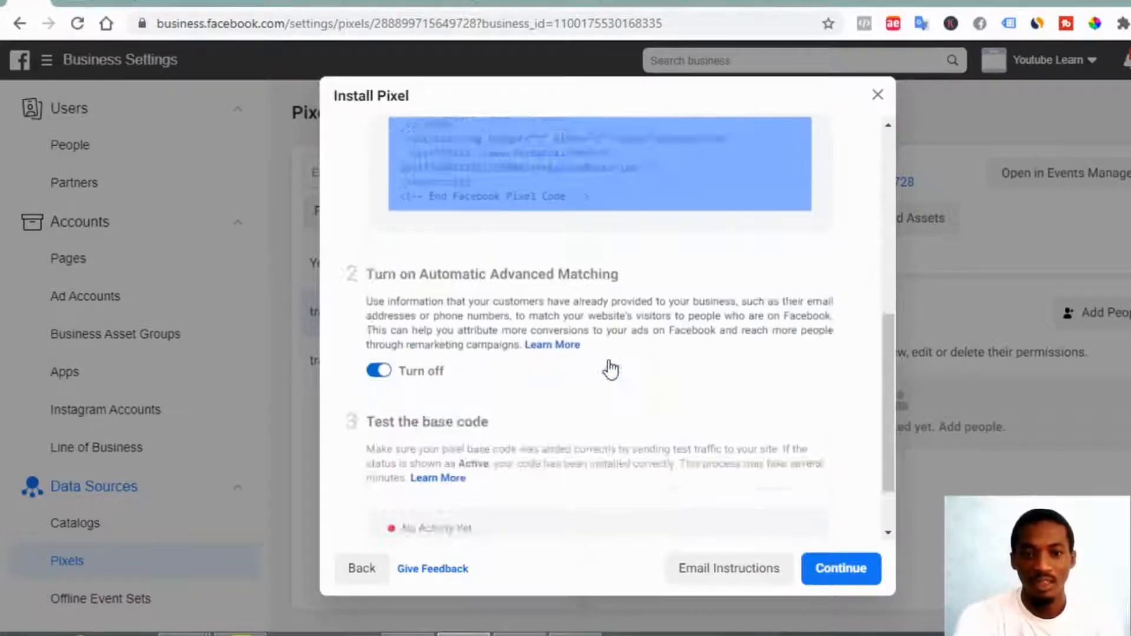
left_click(450, 495)
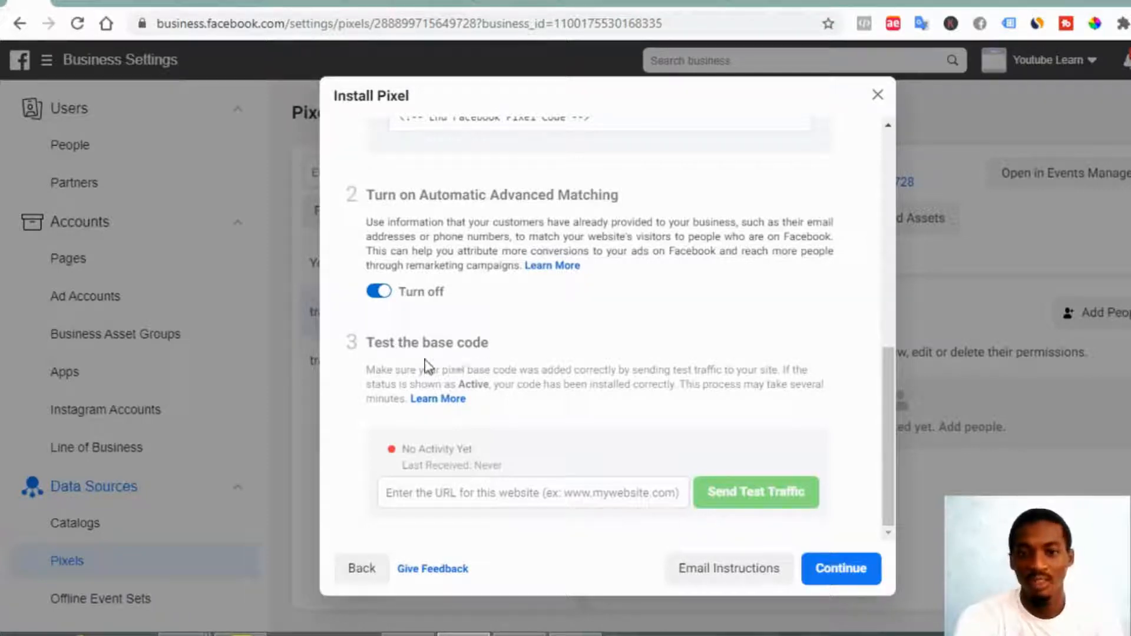
left_click(460, 491)
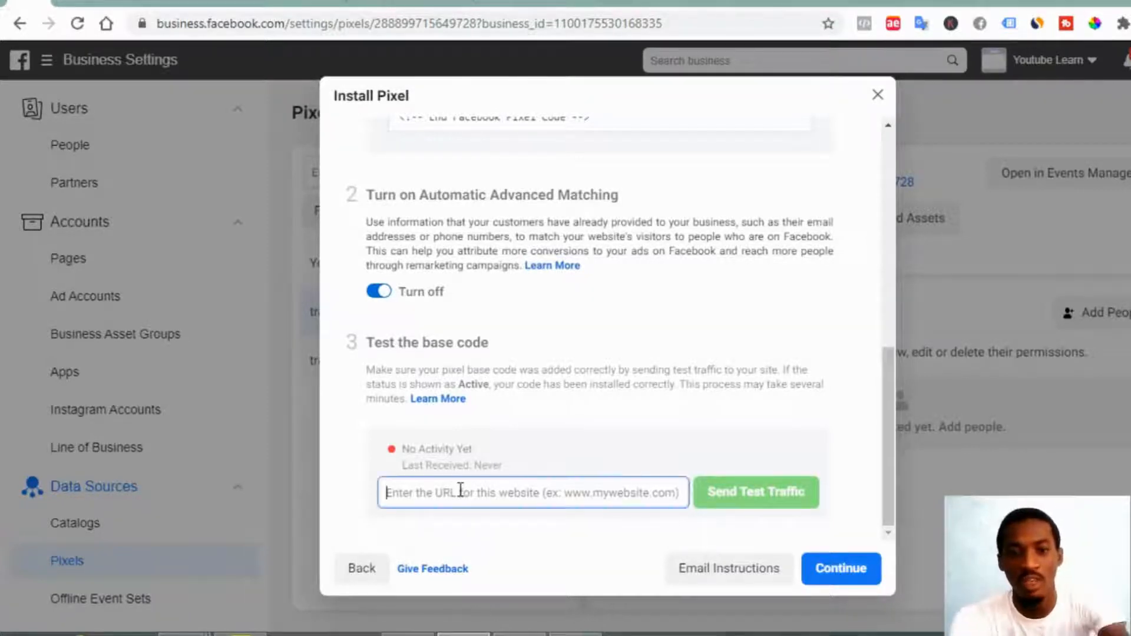
type("https://lordrikexpress.com/lp/")
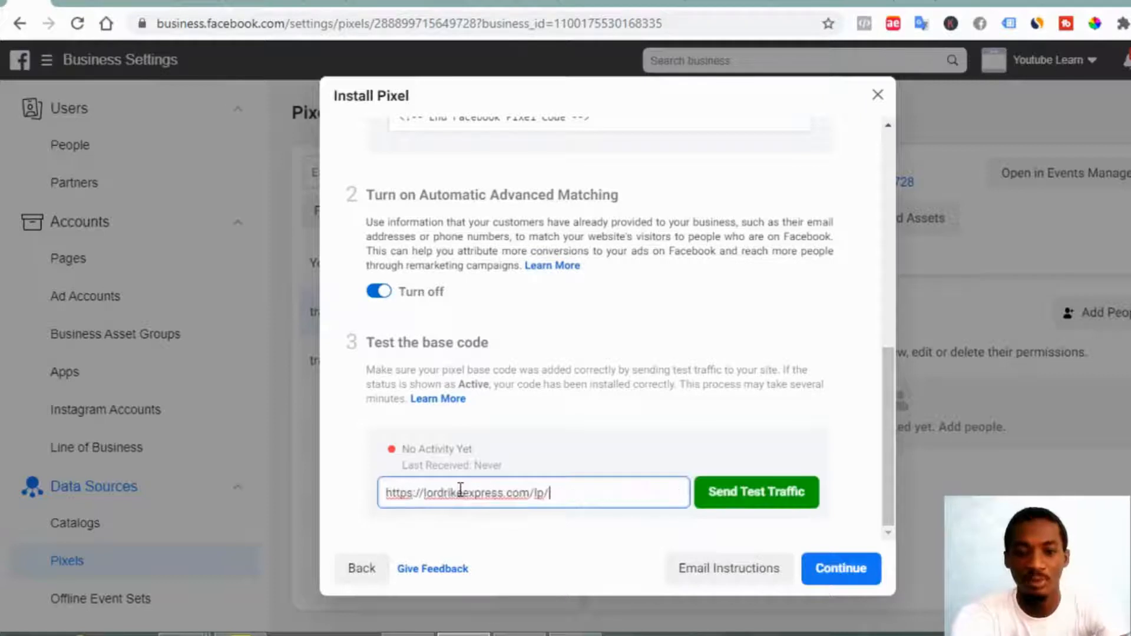
left_click(751, 492)
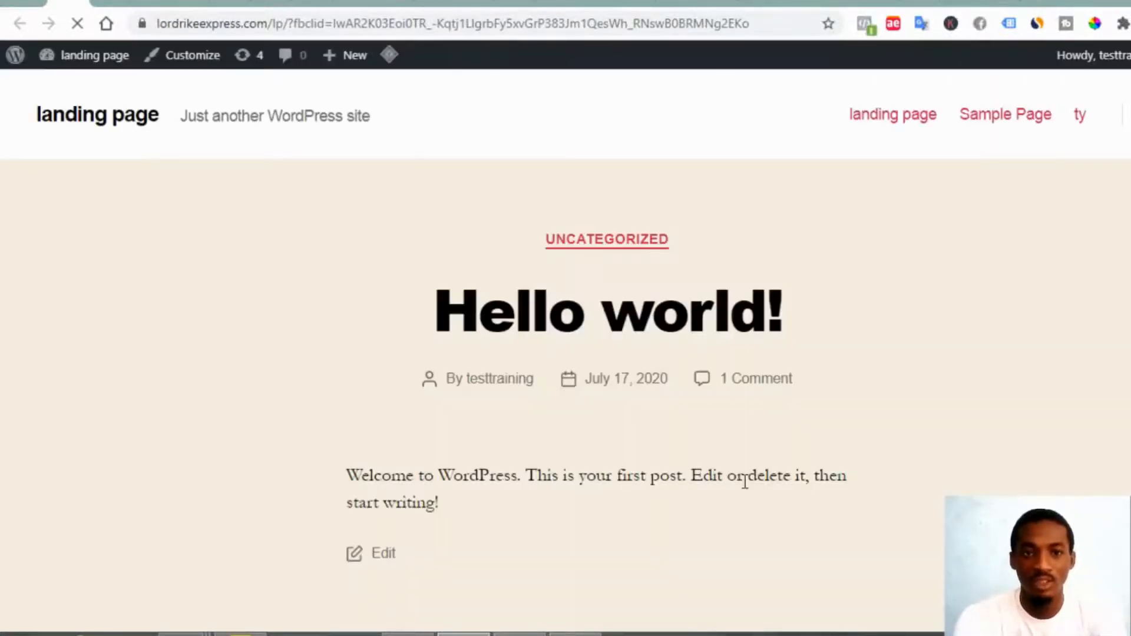
- Return to the pixel installation, continue to adding event code and choose Facebook's Event Setup Tool
left_click(27, 2)
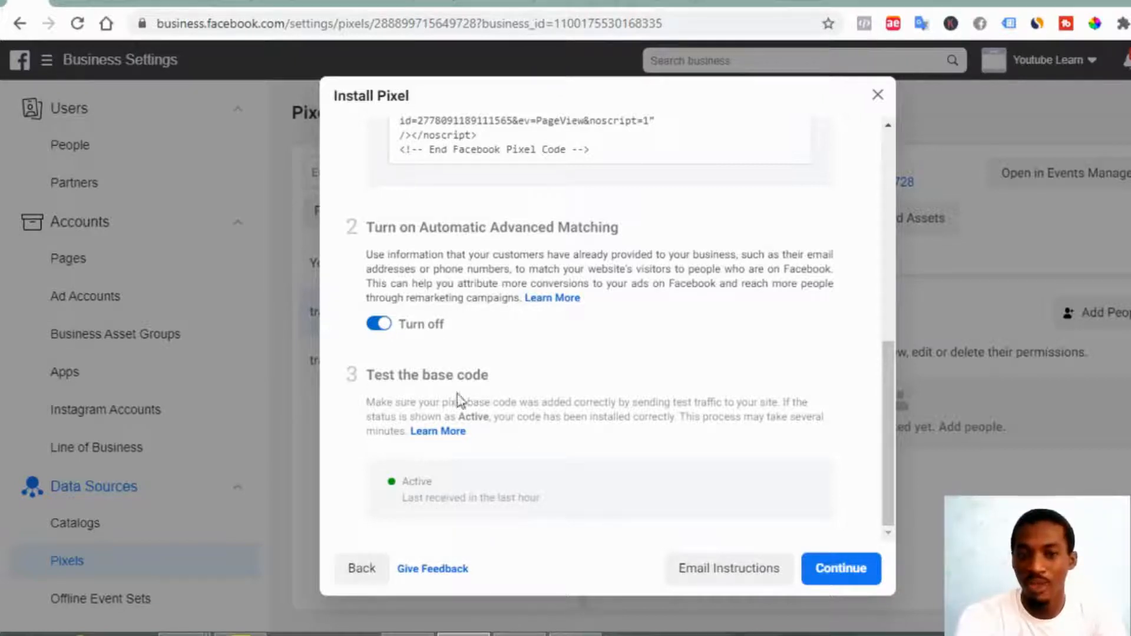
left_click(837, 573)
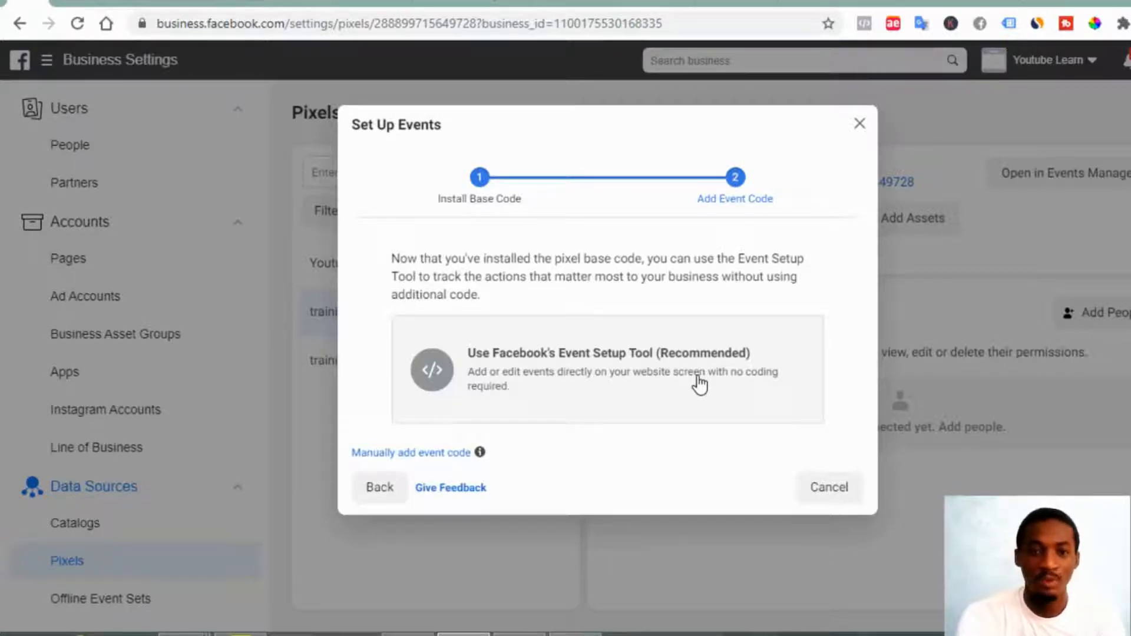
left_click(602, 363)
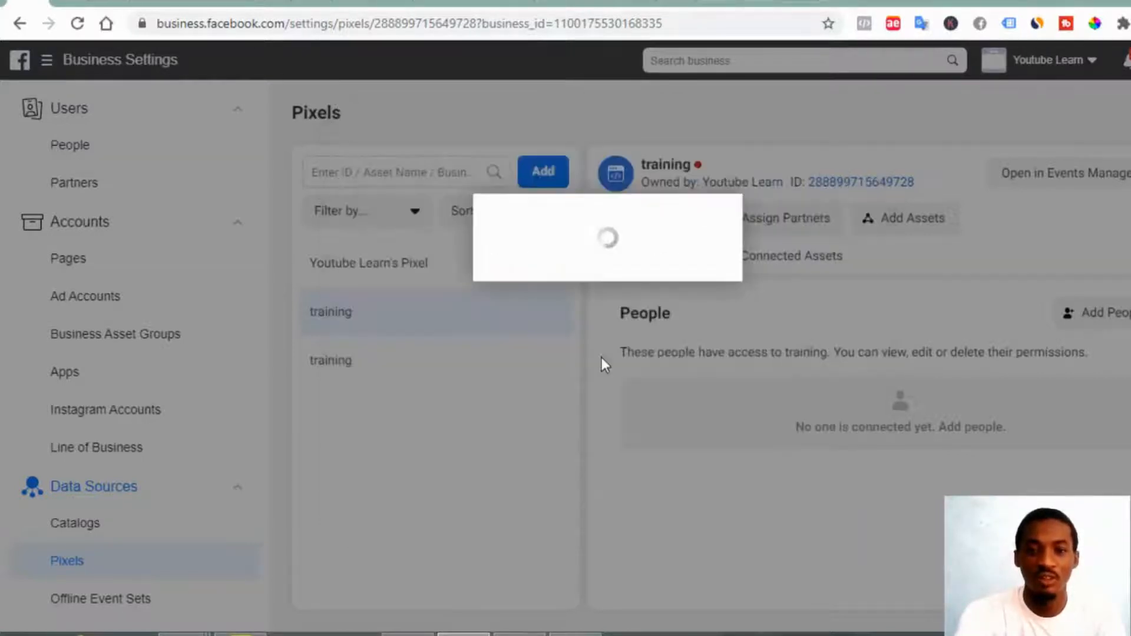
left_click(531, 378)
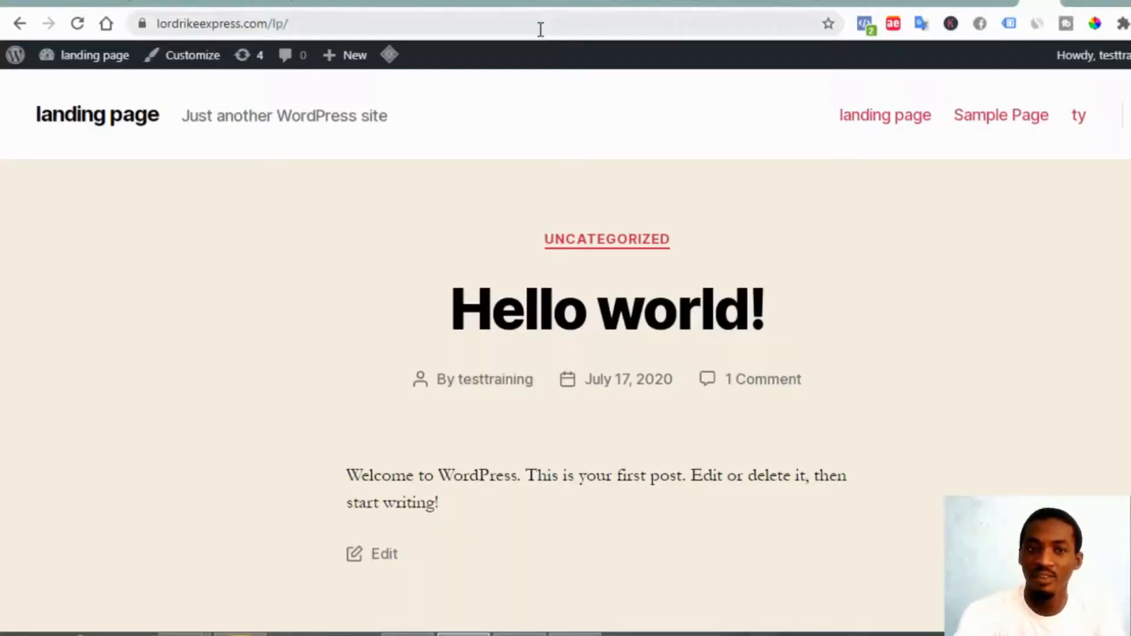
- In the WordPress site's browser tab, open the landing page at lordrikeexpress.com/lp/landing-page/
left_click(540, 29)
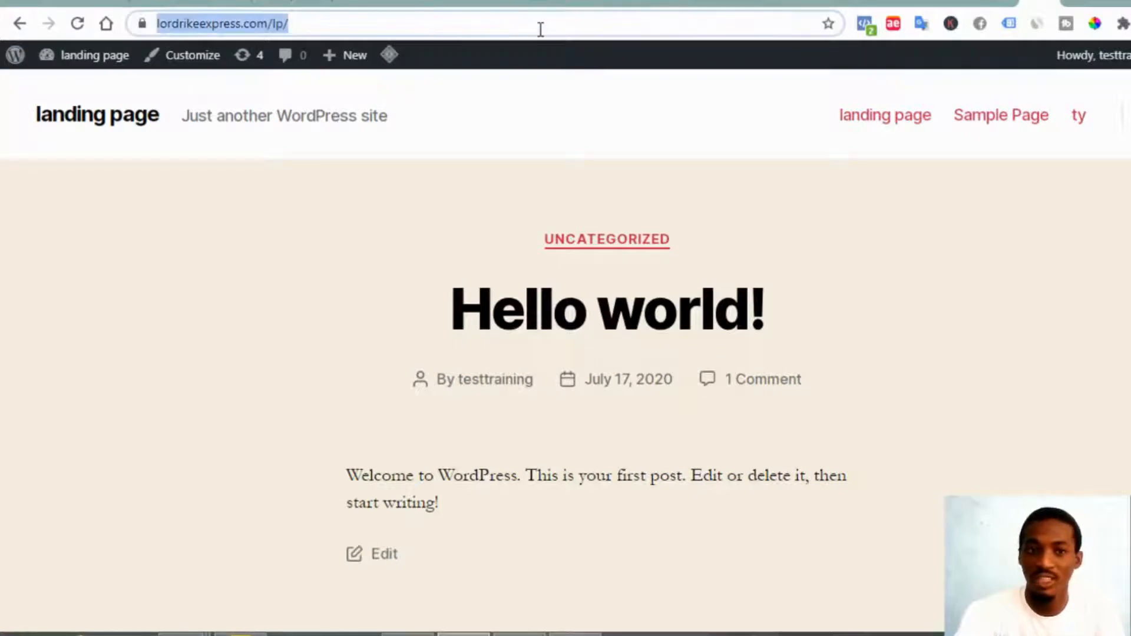
left_click(540, 29)
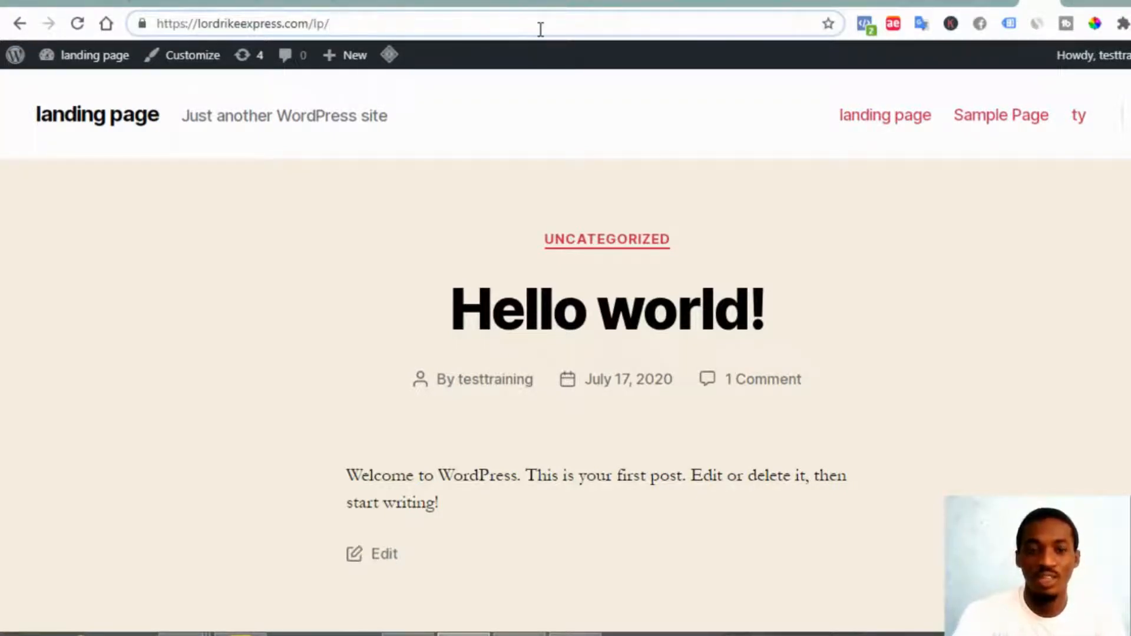
key("Down")
key("Down")
key("Down")
key("Return")
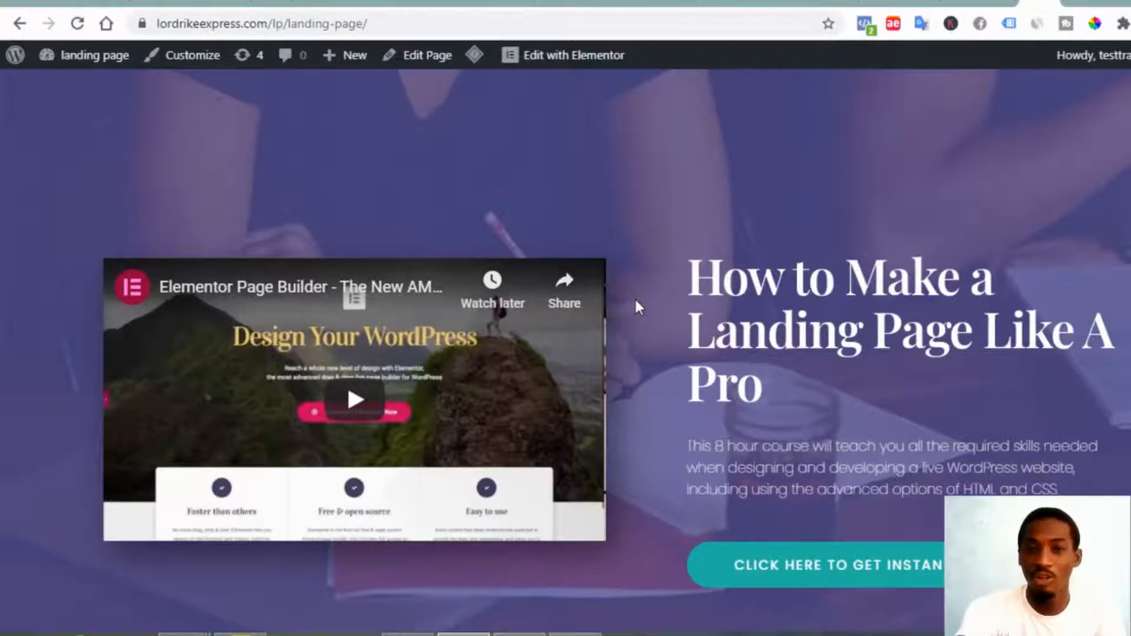
scroll(635, 297, "down", 1)
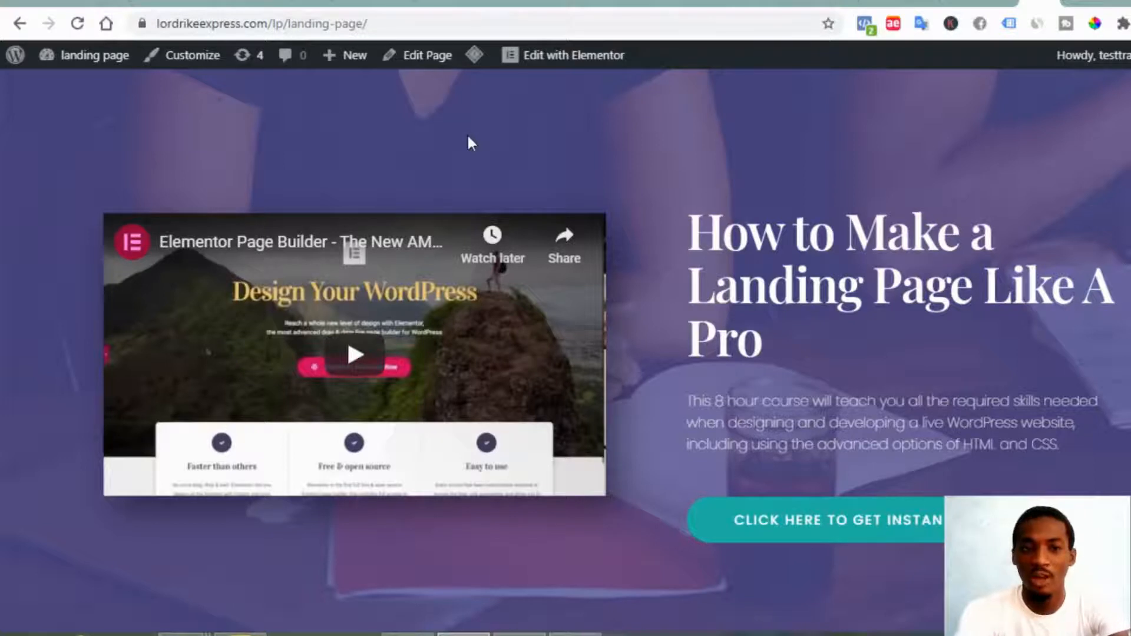
left_click(390, 23)
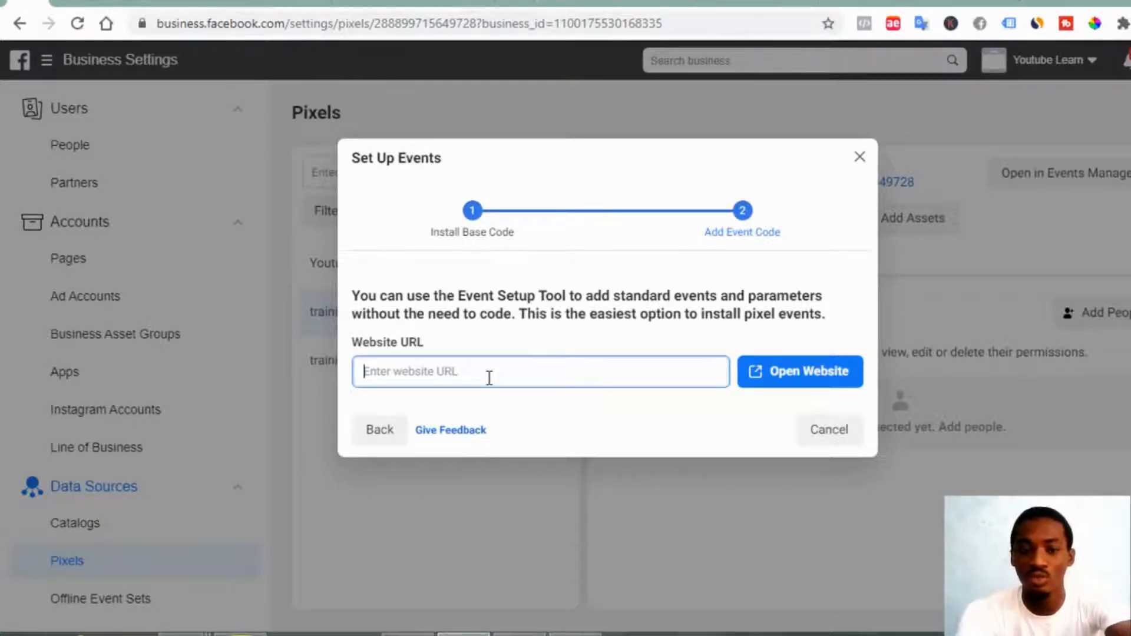
type("https://lordrikeexpress.com/lp/landing-page/")
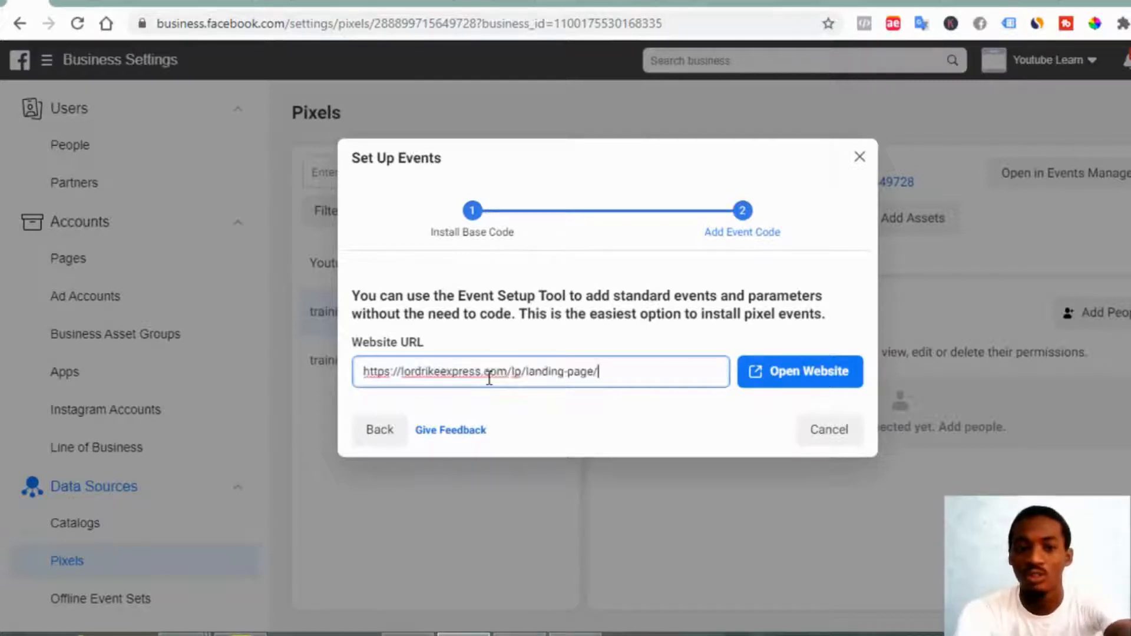
left_click(779, 382)
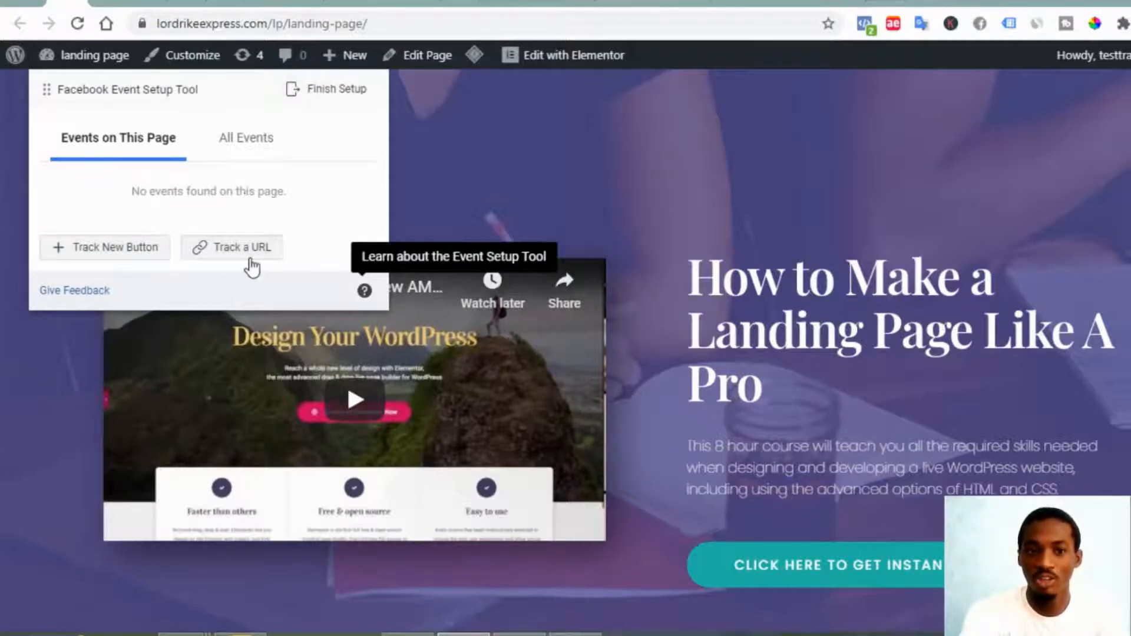
left_click(231, 249)
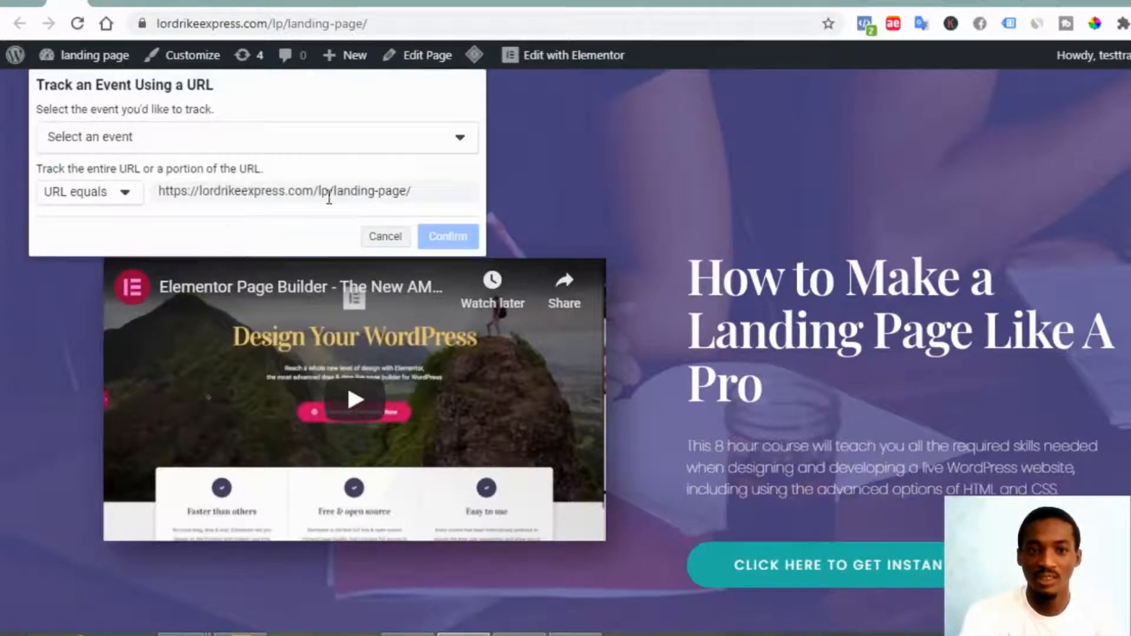
left_click(309, 142)
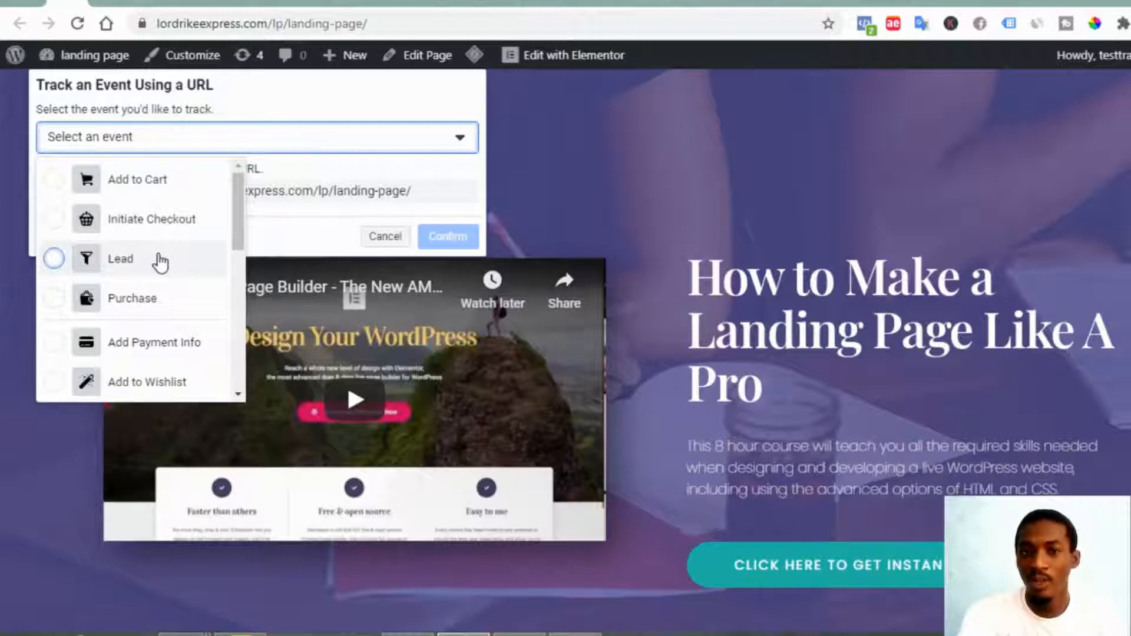
scroll(158, 283, "down", 5)
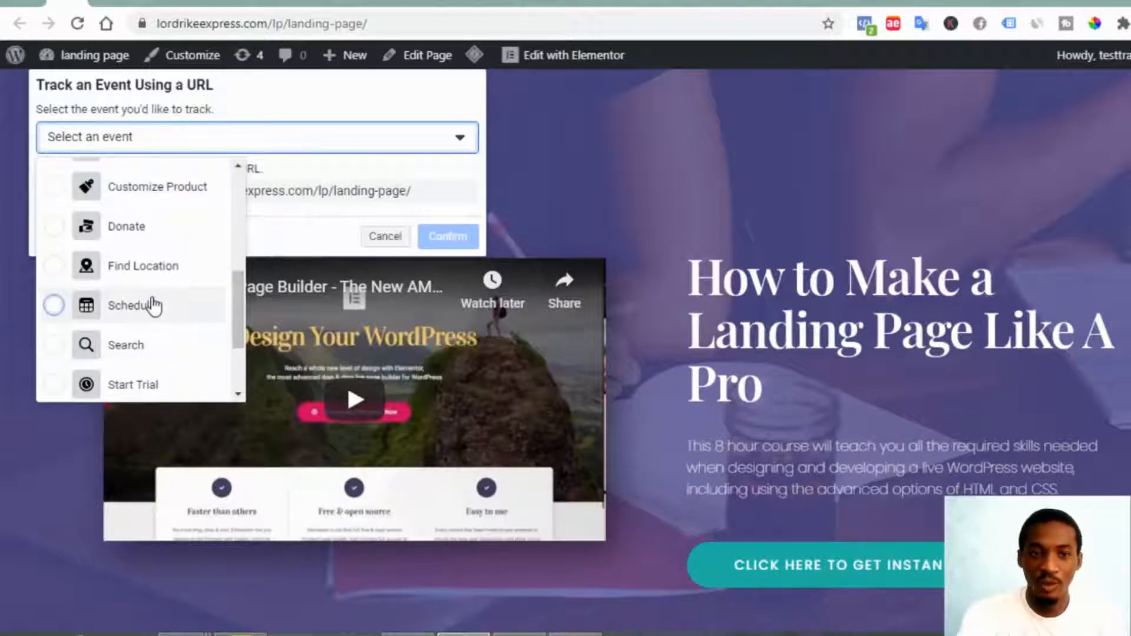
scroll(154, 305, "down", 3)
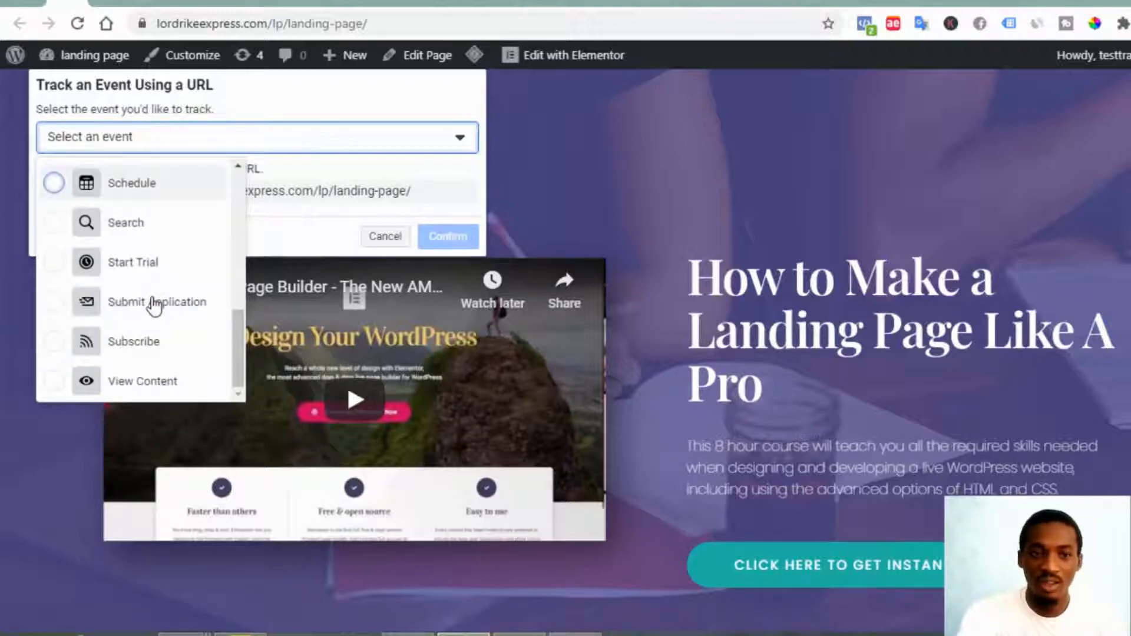
left_click(143, 381)
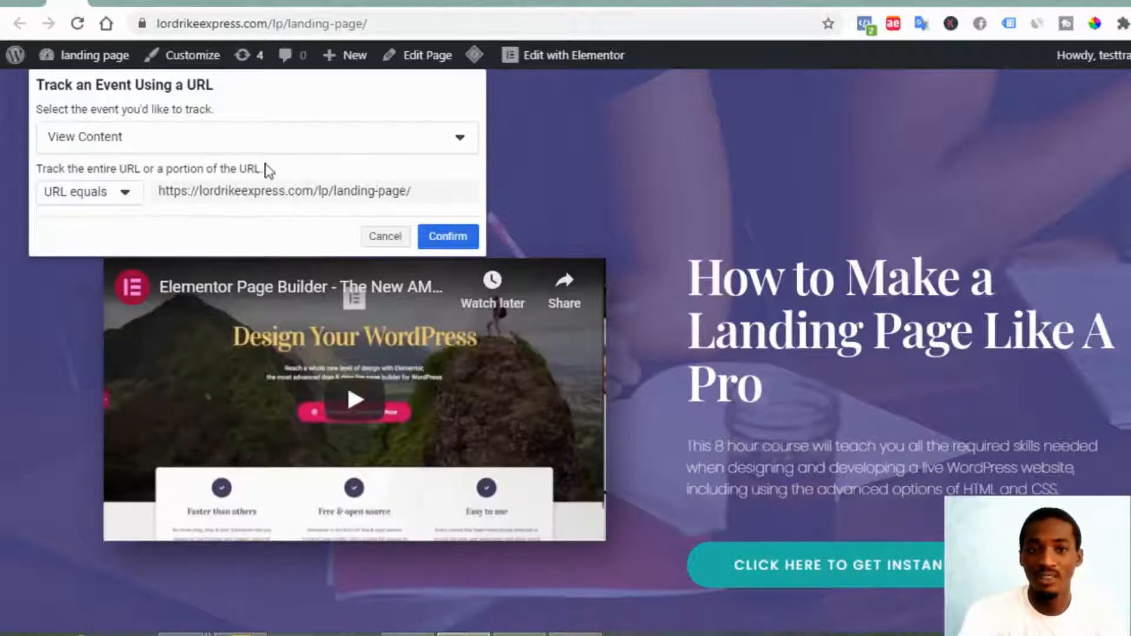
left_click(446, 238)
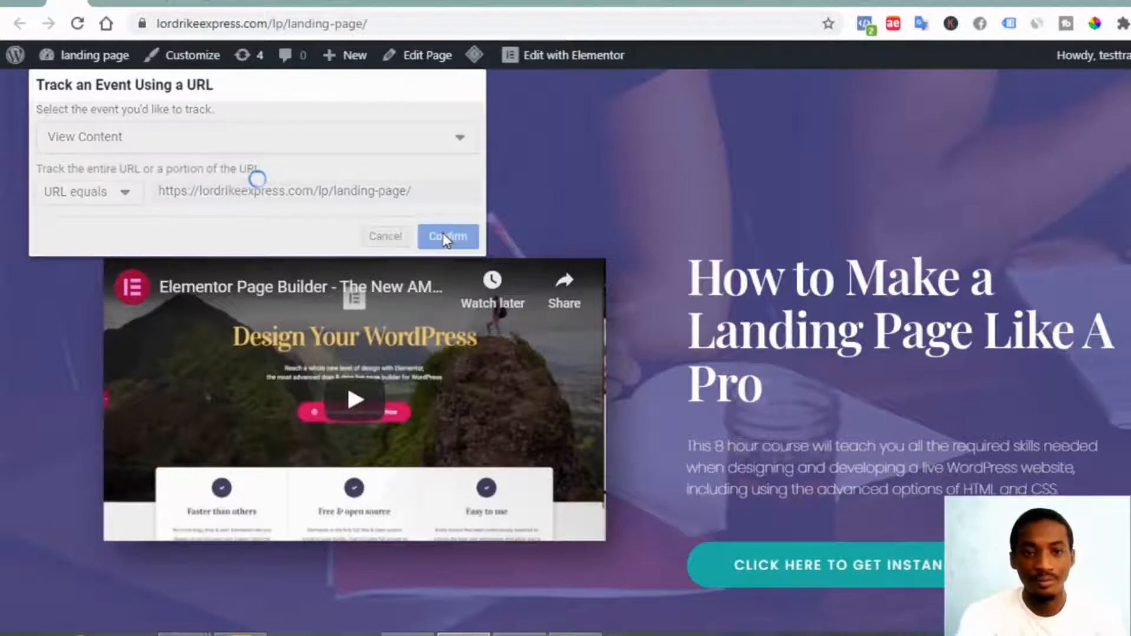
- Track the landing page's "Click here to get instant access" button as an Initiate Checkout event without including a value
scroll(674, 370, "down", 3)
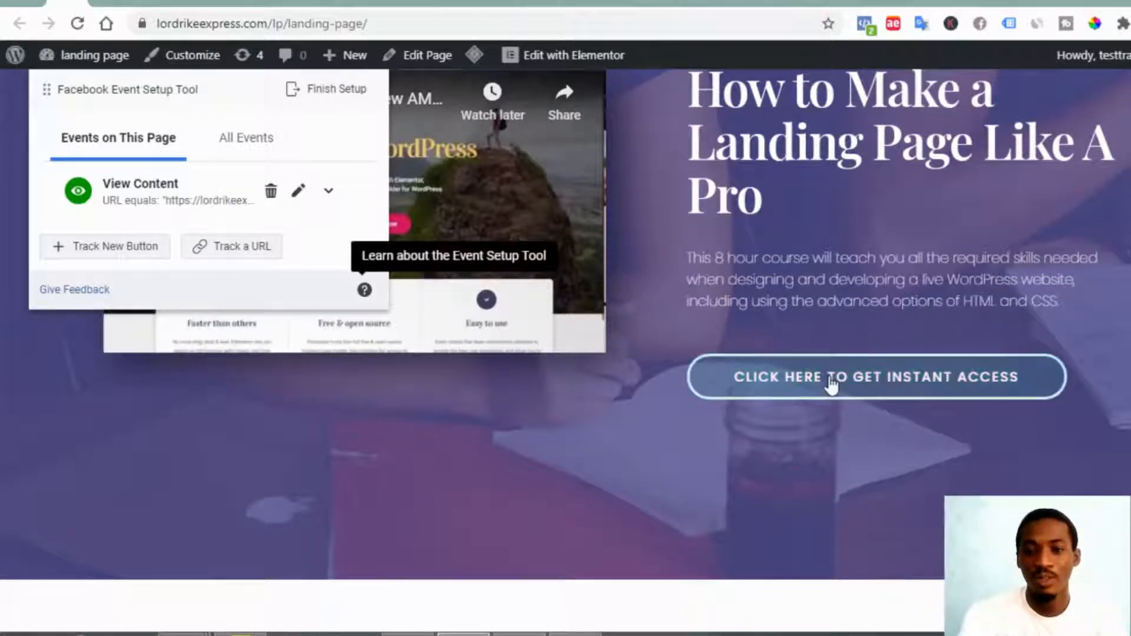
left_click(98, 247)
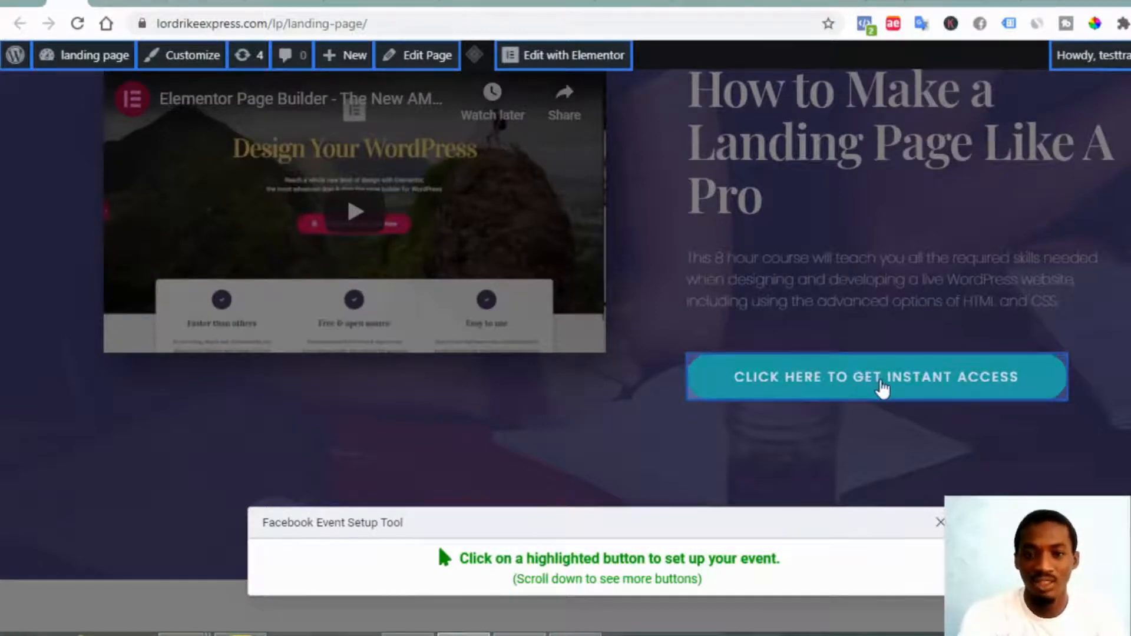
scroll(882, 389, "down", 10)
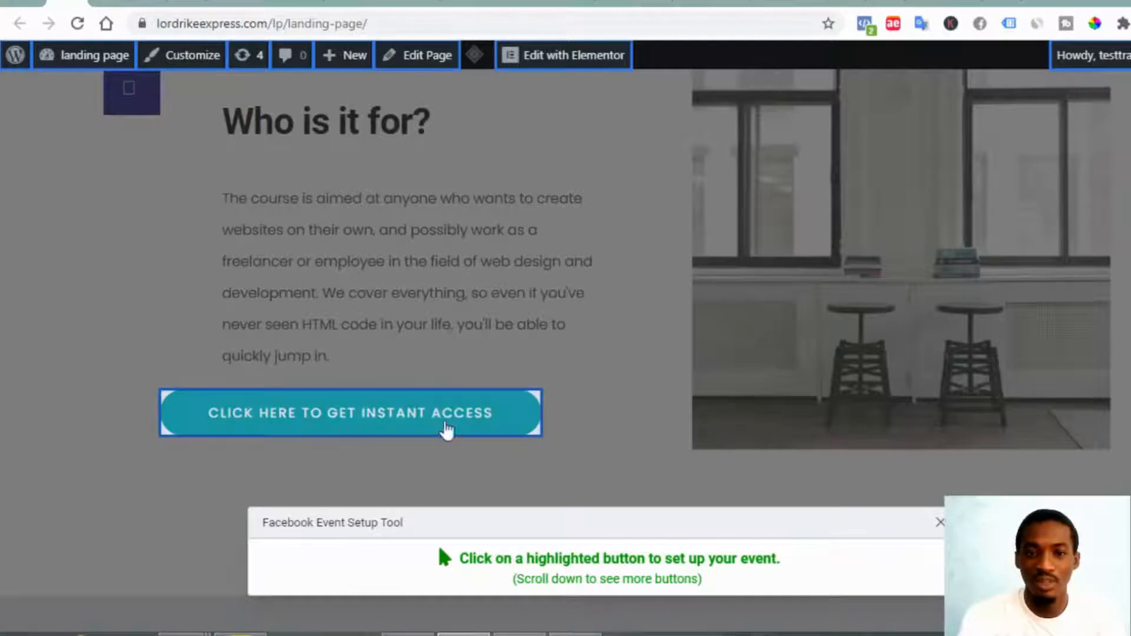
scroll(613, 432, "up", 5)
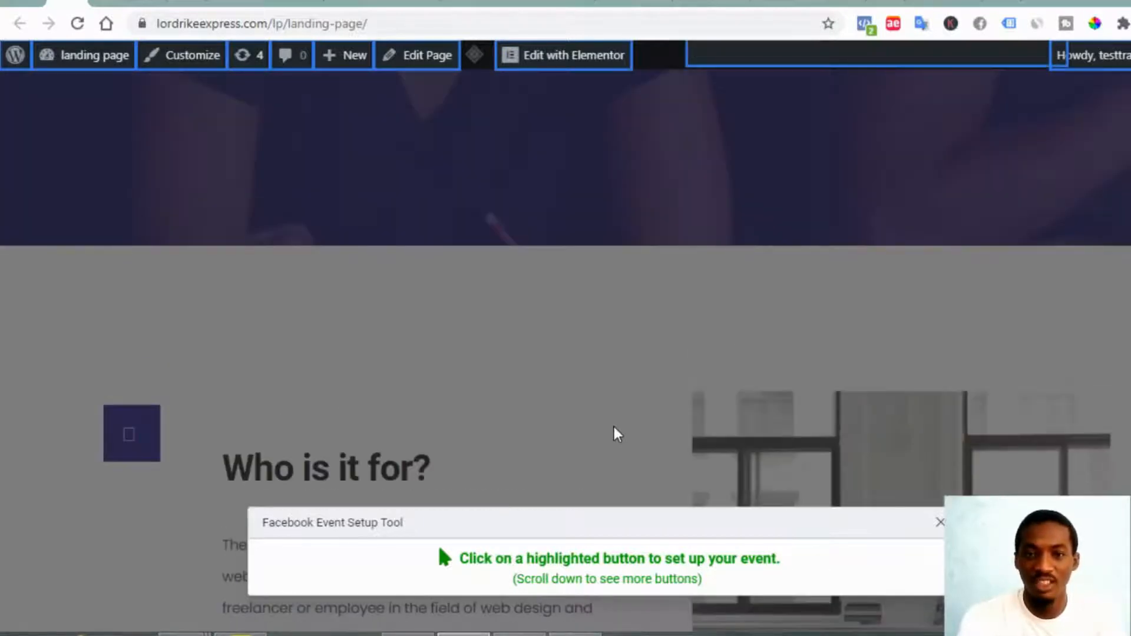
scroll(613, 431, "up", 3)
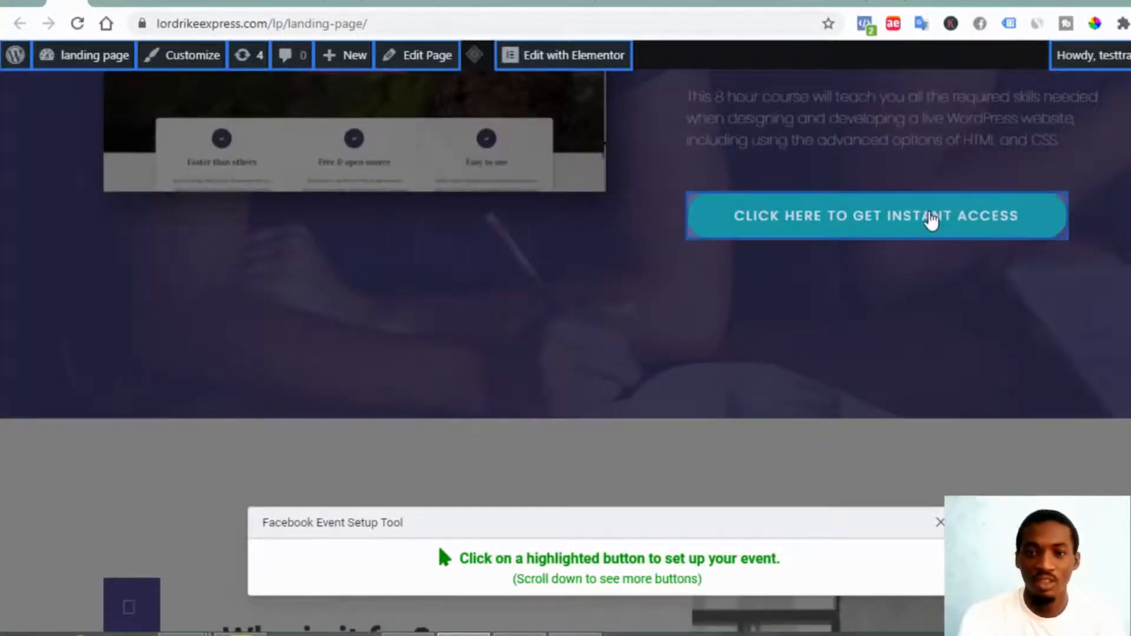
left_click(931, 219)
scroll(930, 217, "up", 2)
left_click(165, 142)
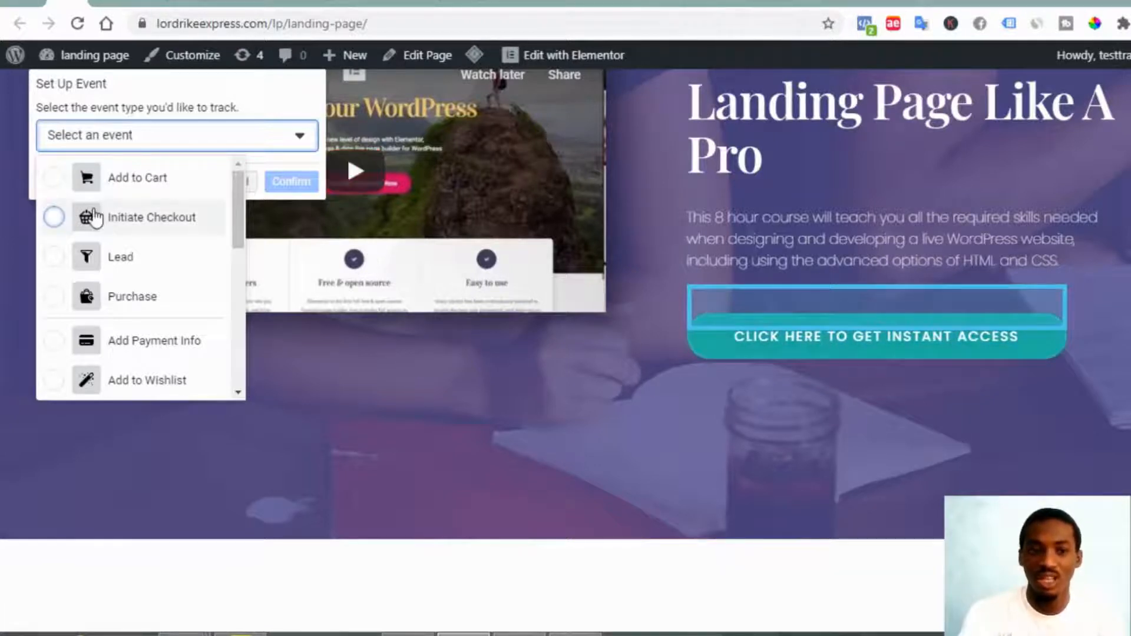
left_click(56, 216)
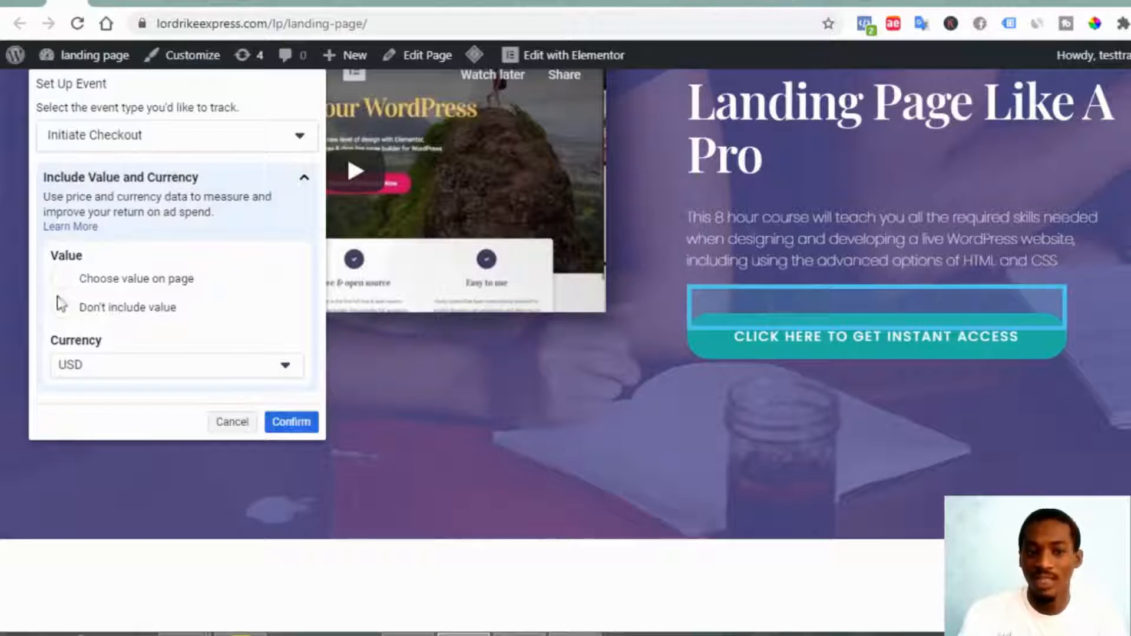
left_click(108, 311)
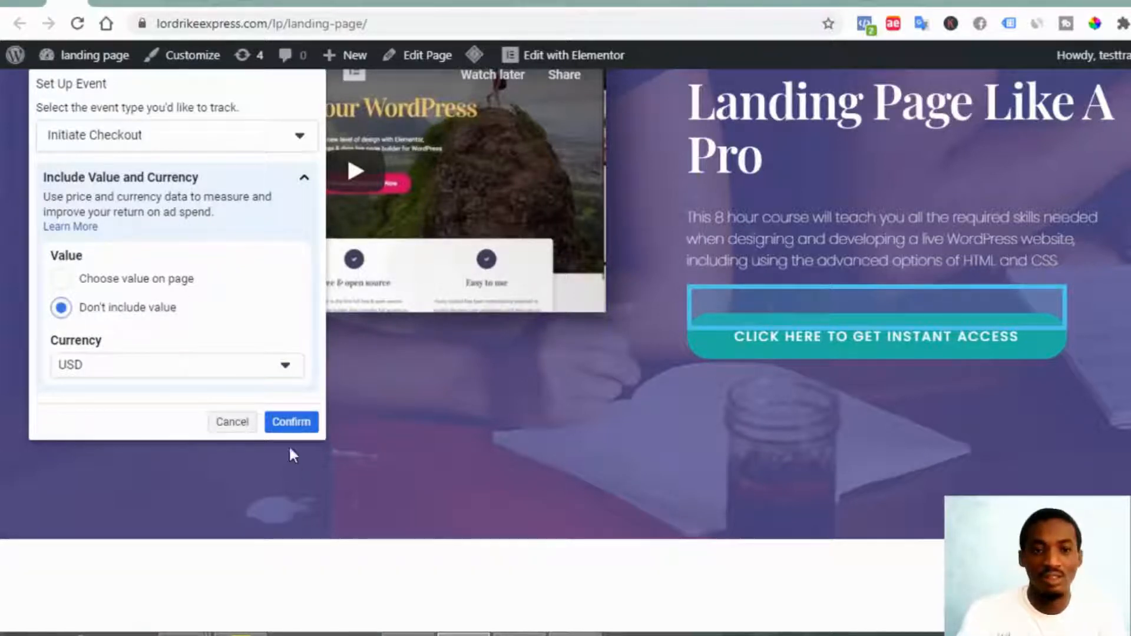
left_click(290, 422)
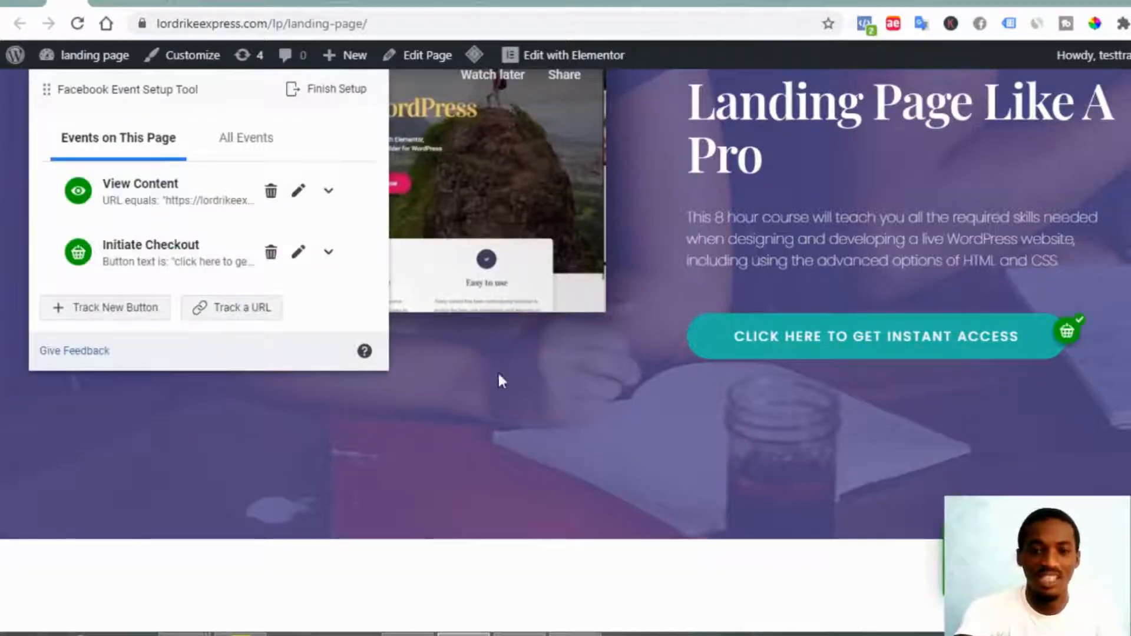
- Check the "Click here to get instant access" buttons across the landing page for Initiate Checkout event markers
scroll(441, 406, "down", 5)
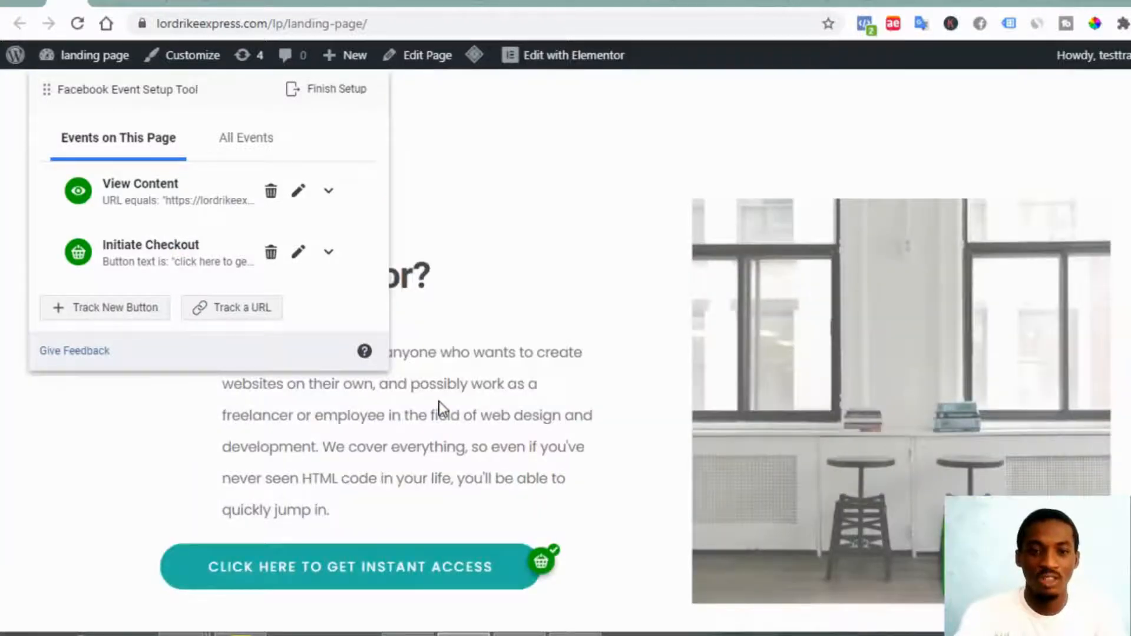
scroll(439, 401, "down", 3)
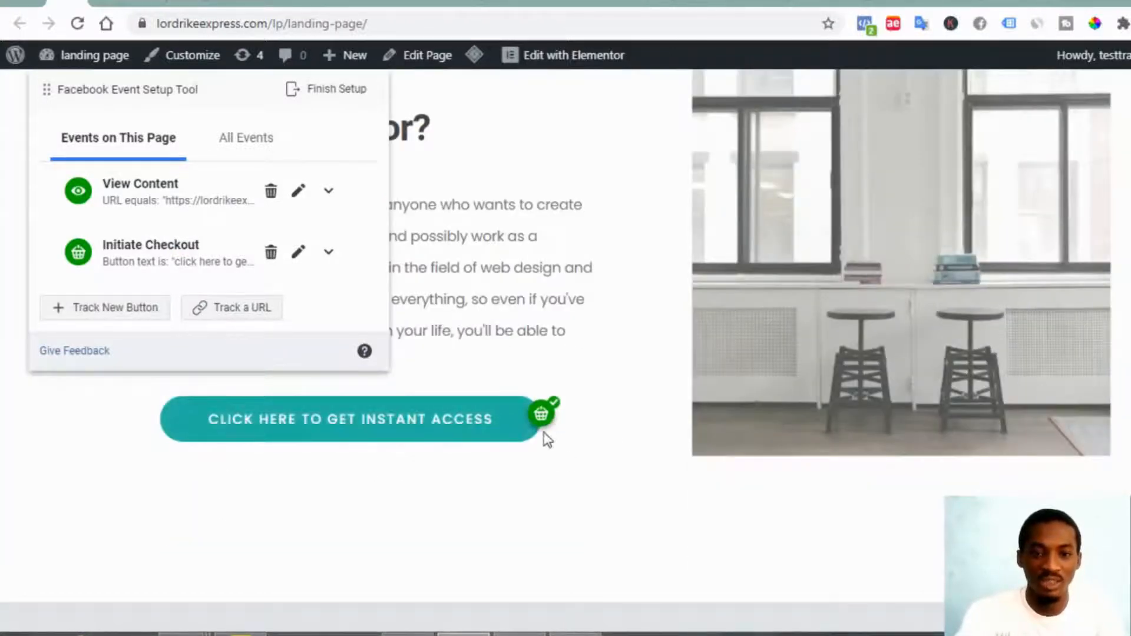
scroll(599, 431, "up", 5)
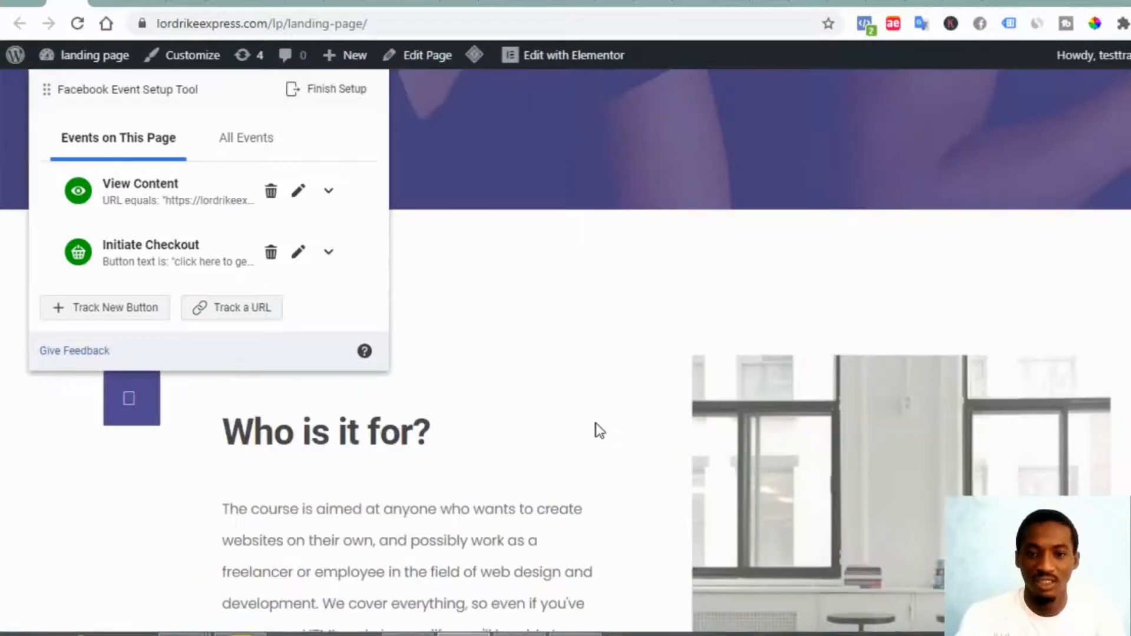
scroll(596, 430, "down", 6)
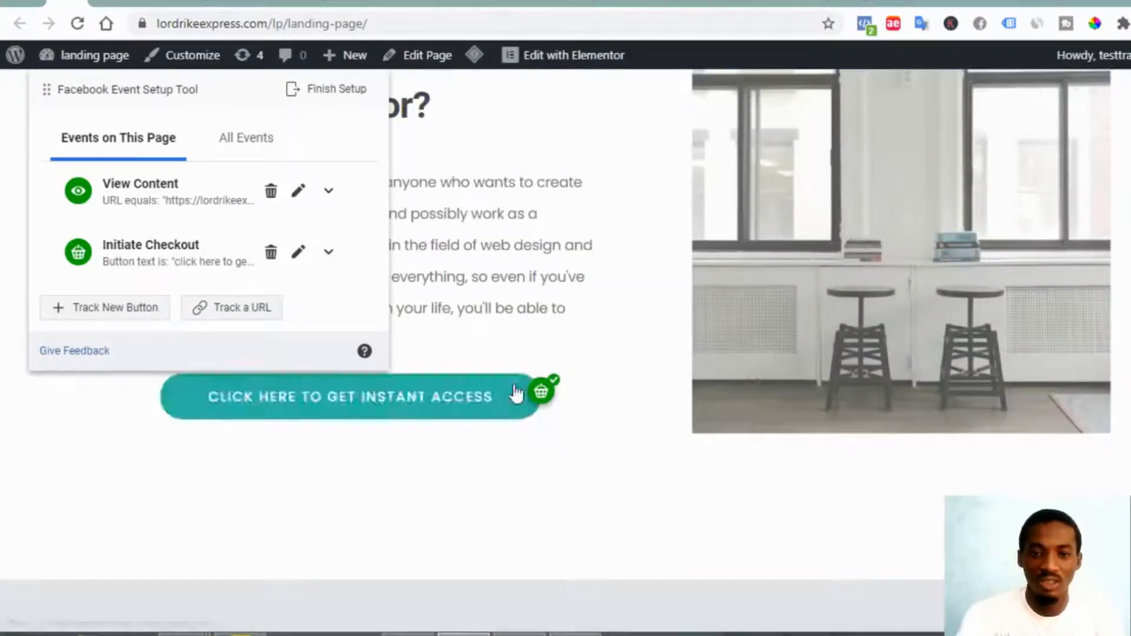
scroll(786, 326, "up", 6)
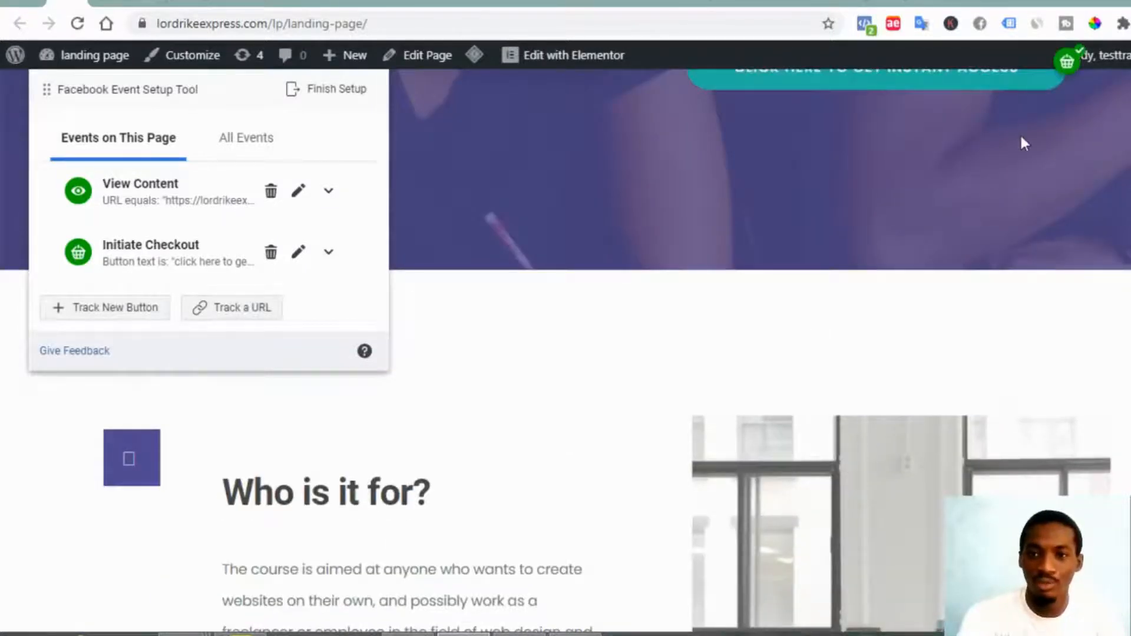
scroll(1024, 143, "up", 2)
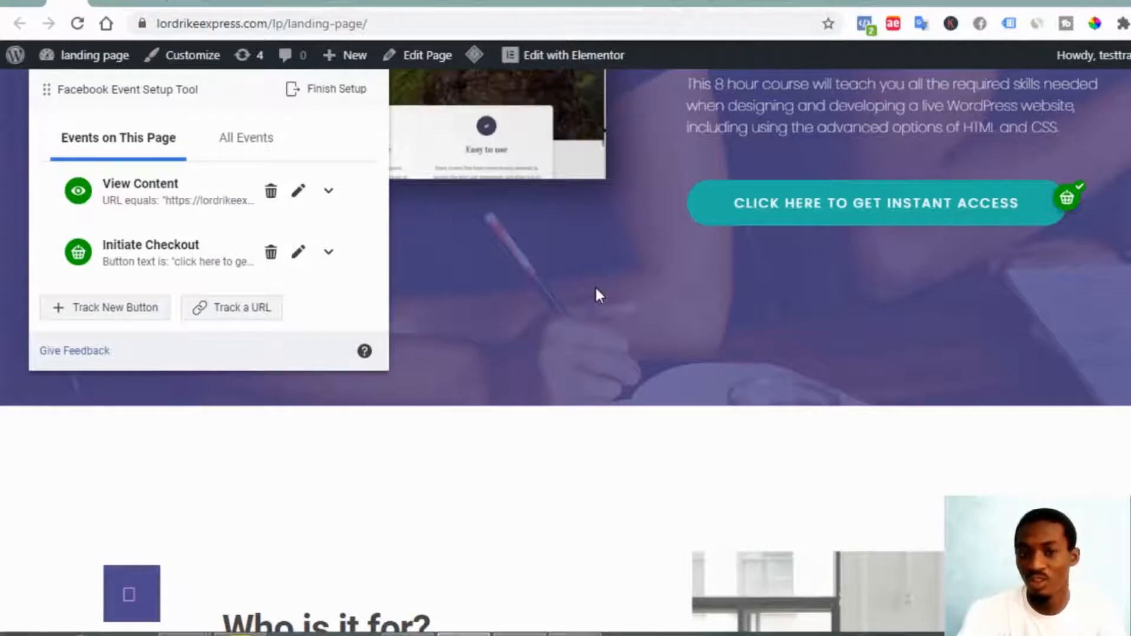
- Go to the thank-you page at lordrikeexpress.com/lp/ty/ with the Event Setup Tool still active
left_click(380, 25)
left_click(380, 24)
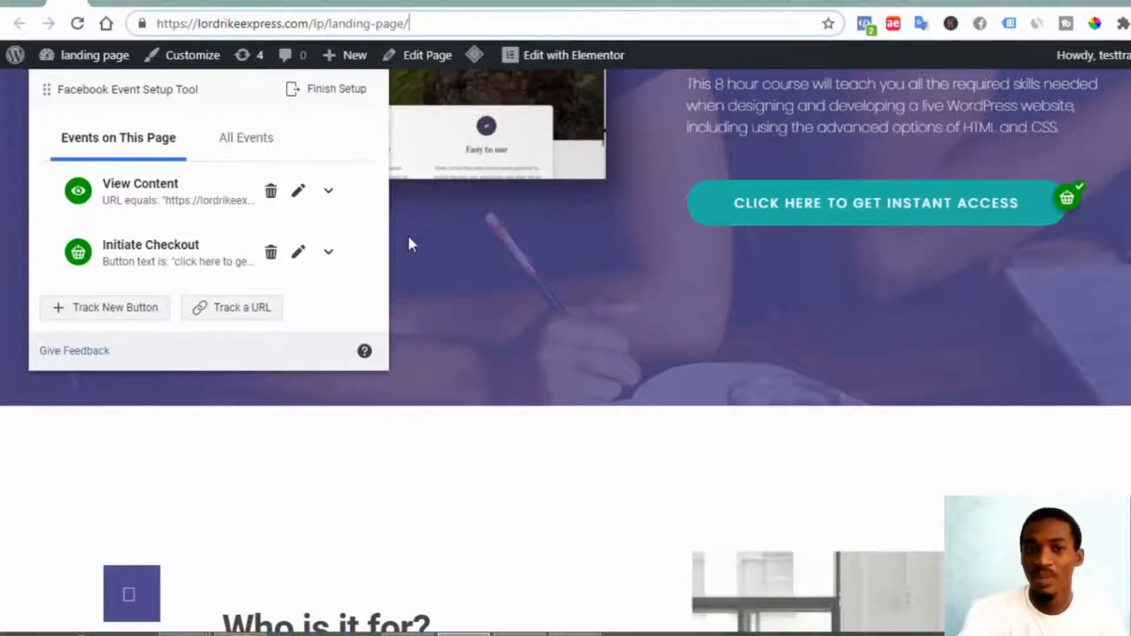
key("BackSpace")
key("BackSpace")
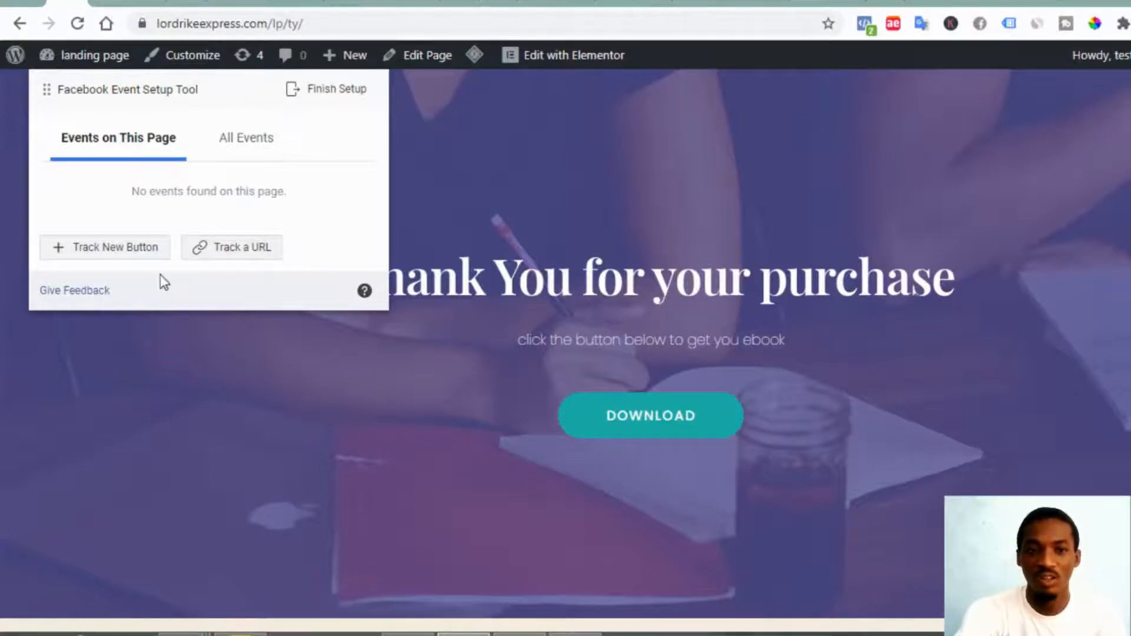
left_click(231, 250)
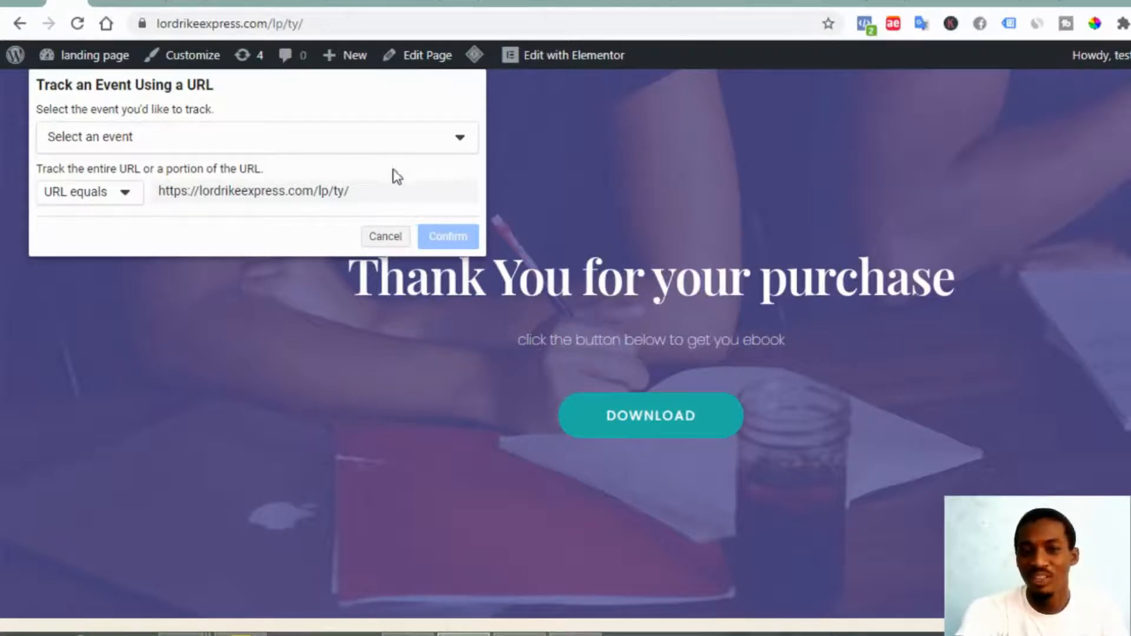
left_click(389, 138)
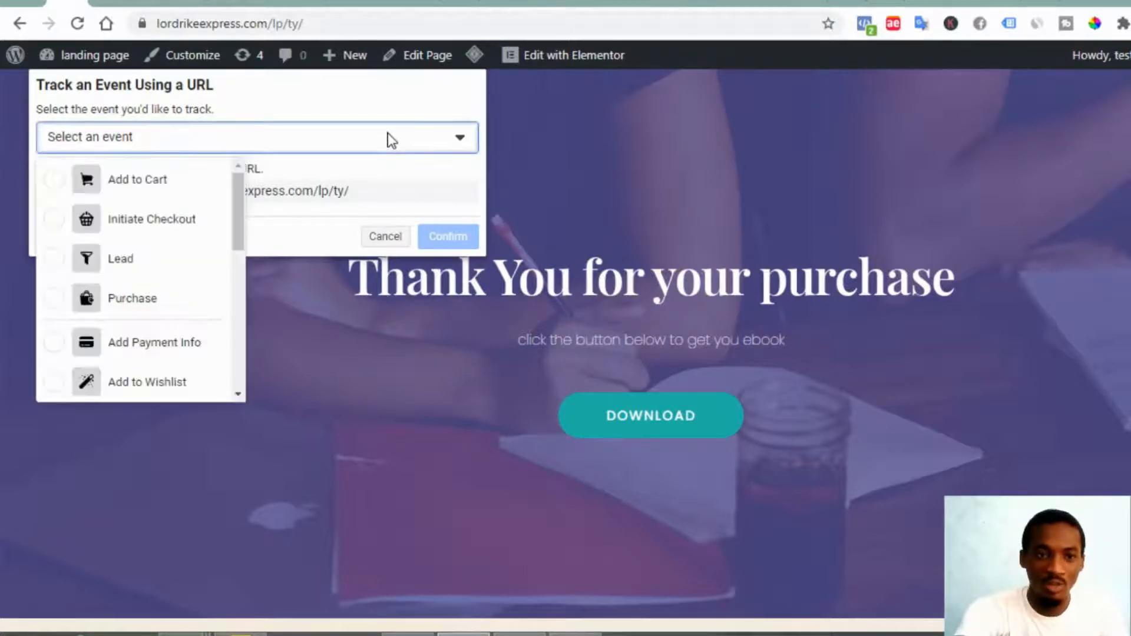
left_click(172, 308)
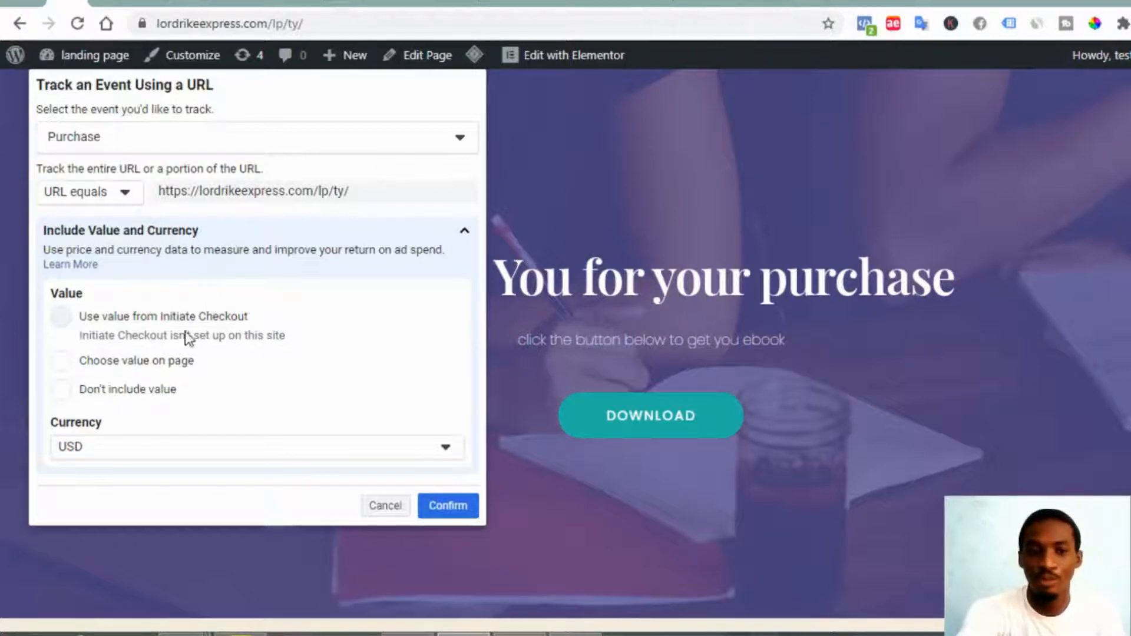
left_click(60, 392)
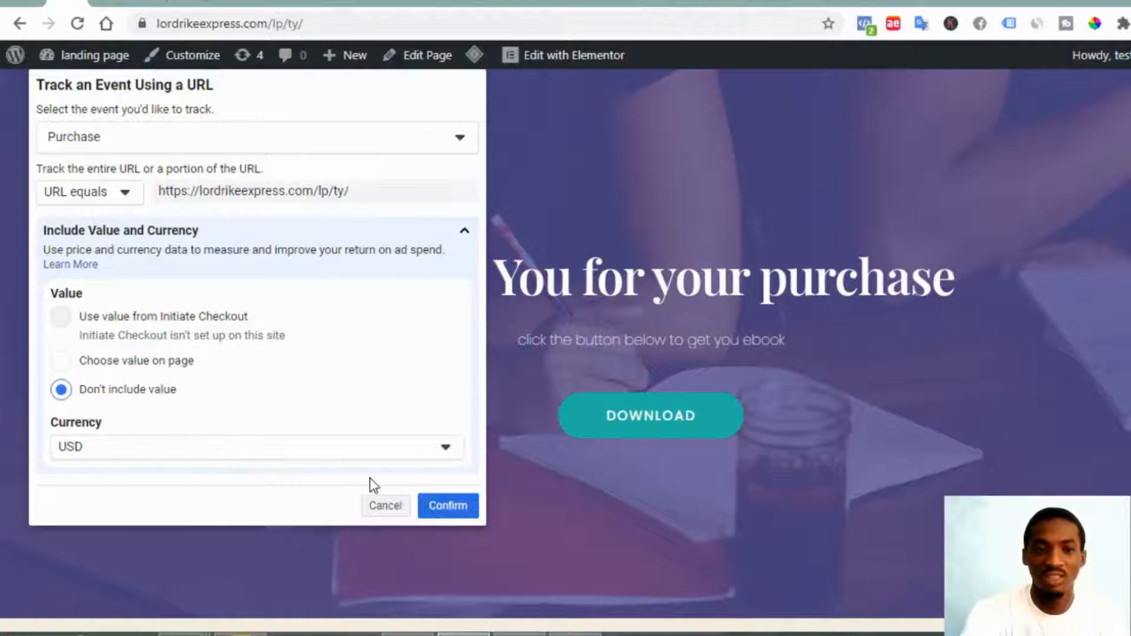
left_click(447, 507)
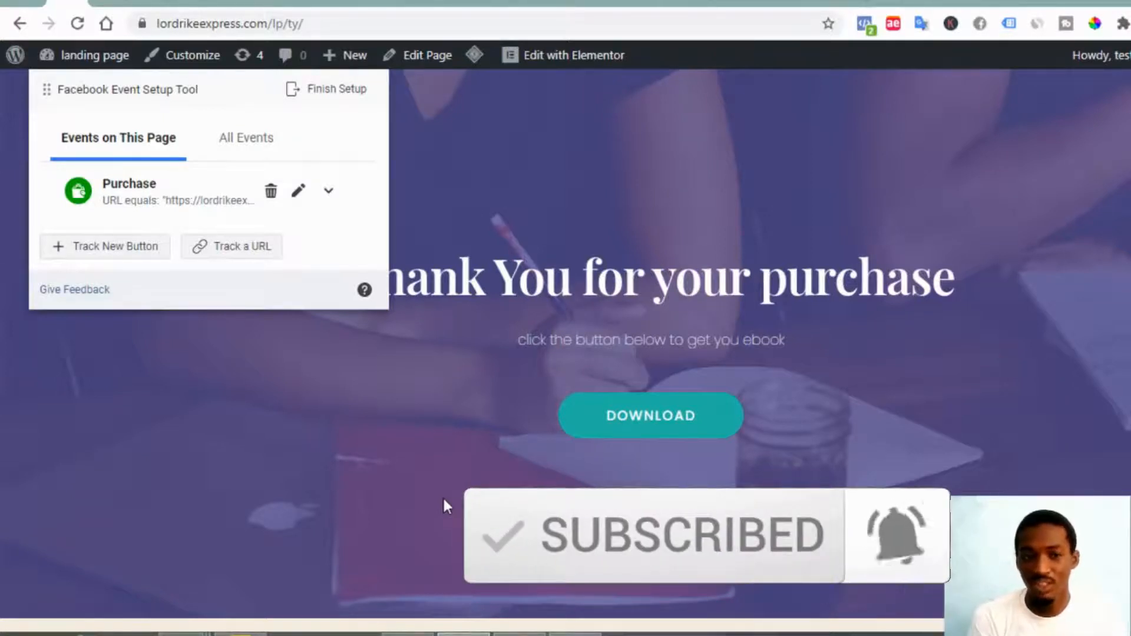
- Back in Facebook Business Settings, disconnect the website from the Event Setup Tool and open the training pixel in Events Manager
left_click(16, 1)
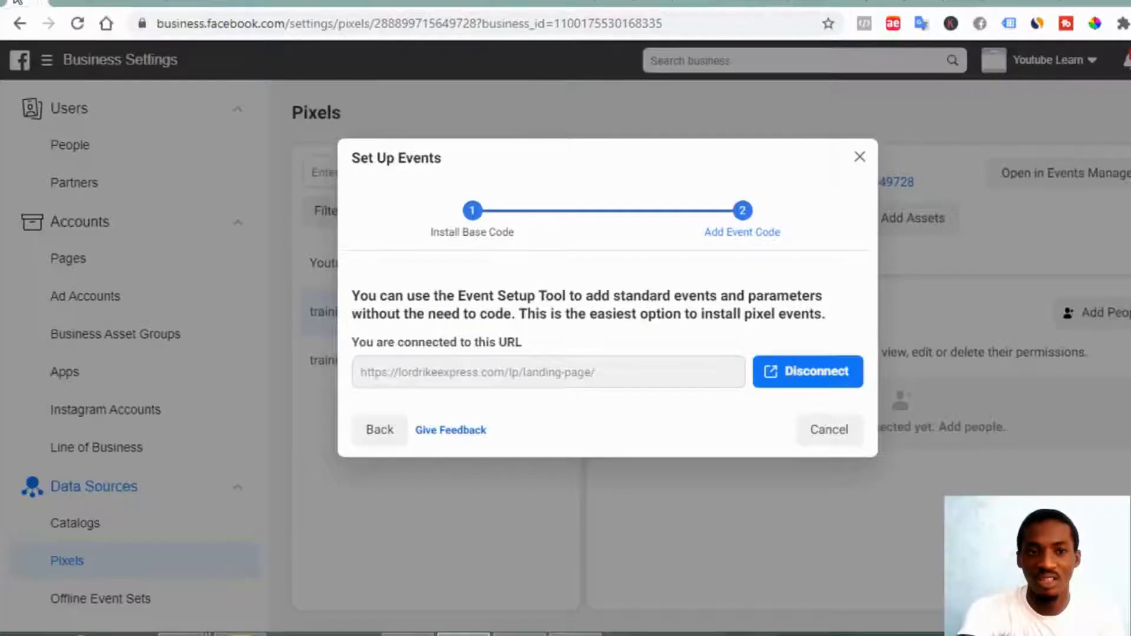
left_click(784, 378)
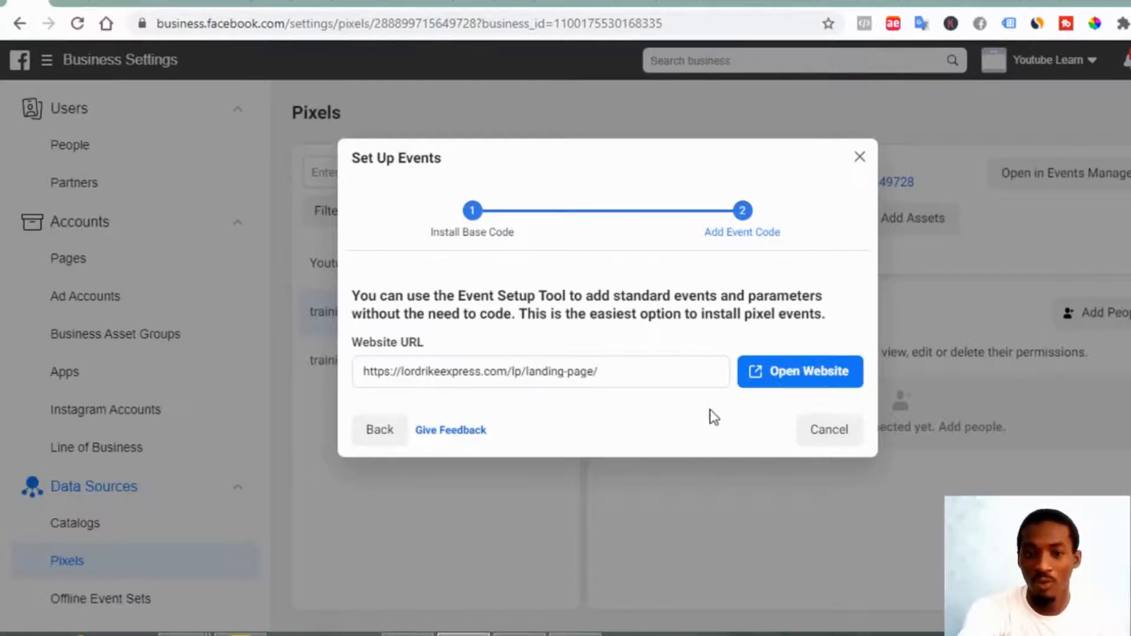
left_click(814, 430)
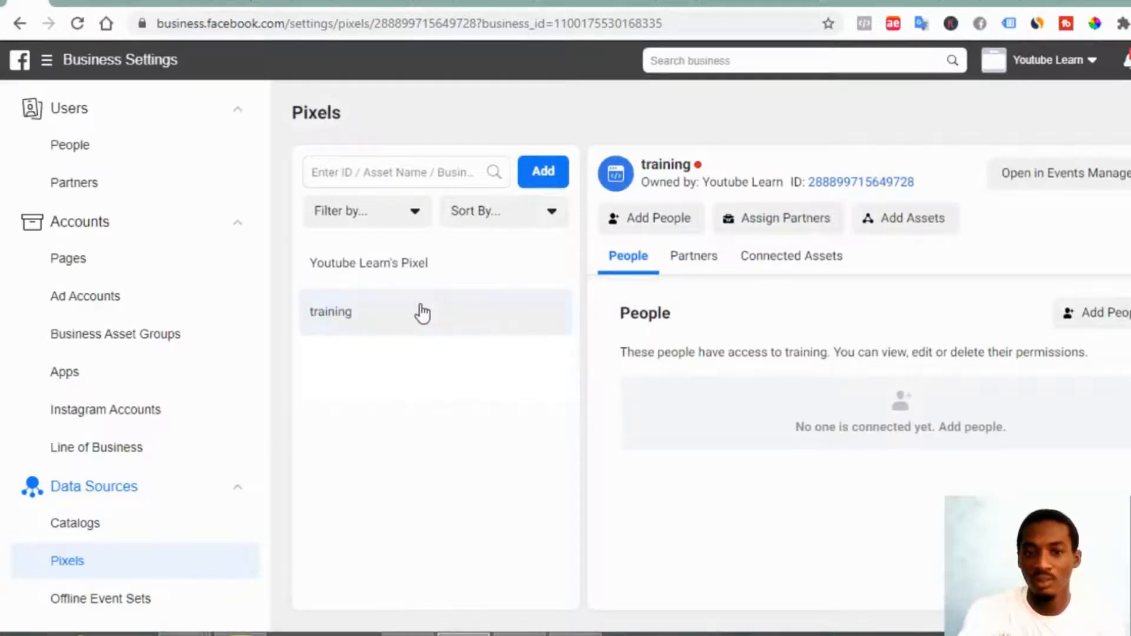
left_click(1039, 188)
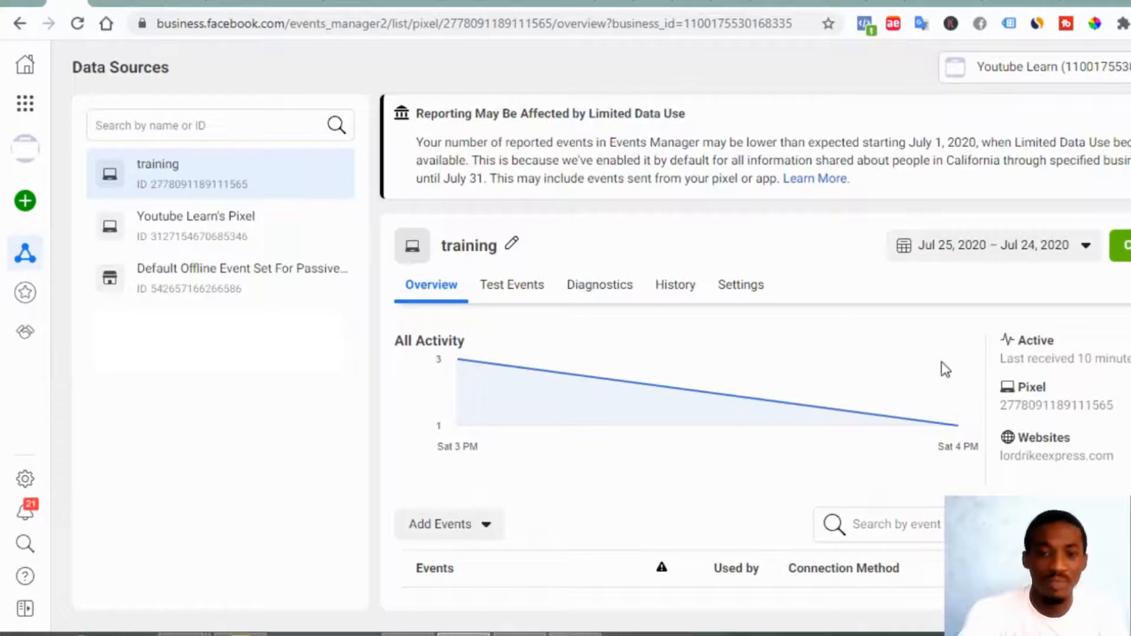
- Inspect the training pixel's events with Facebook Pixel Helper on the landing page and the thank-you page
scroll(913, 365, "down", 3)
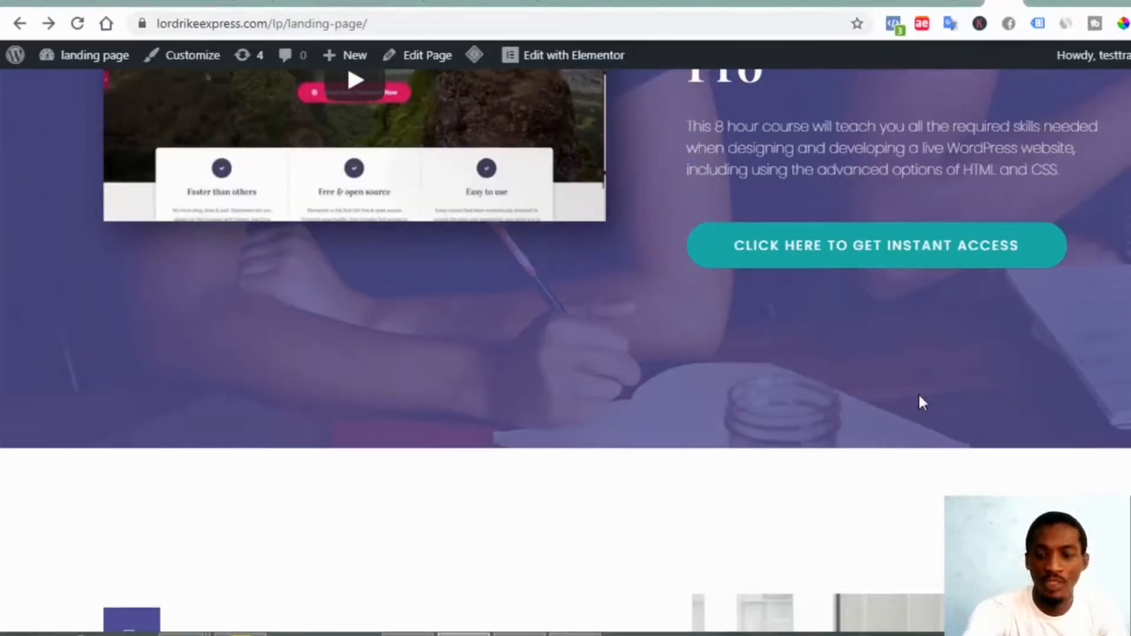
scroll(846, 375, "up", 5)
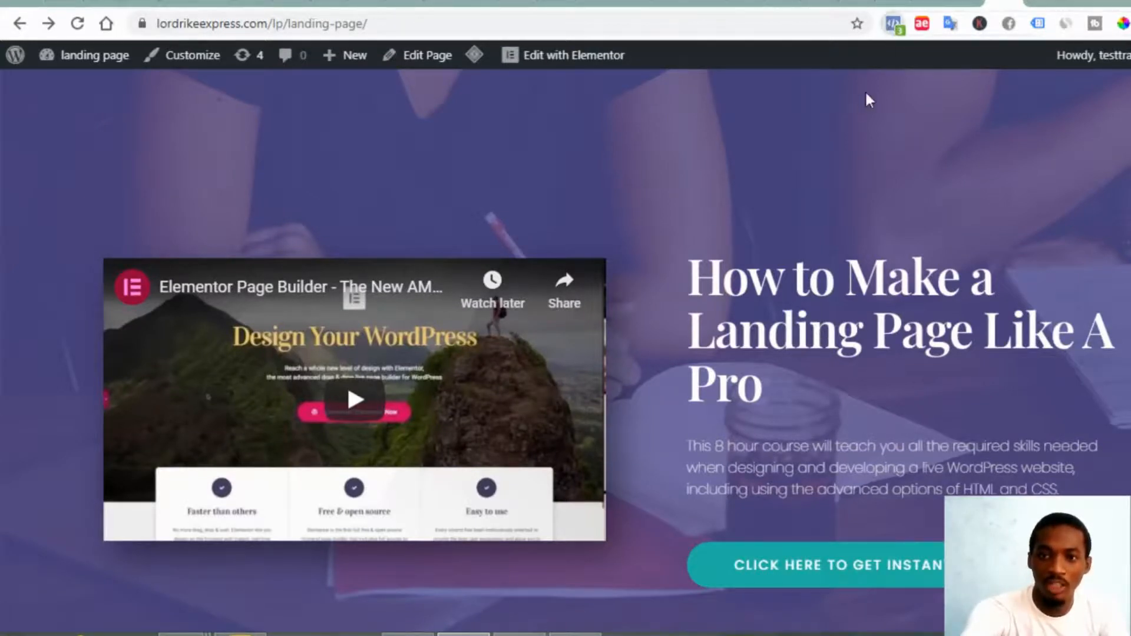
left_click(893, 23)
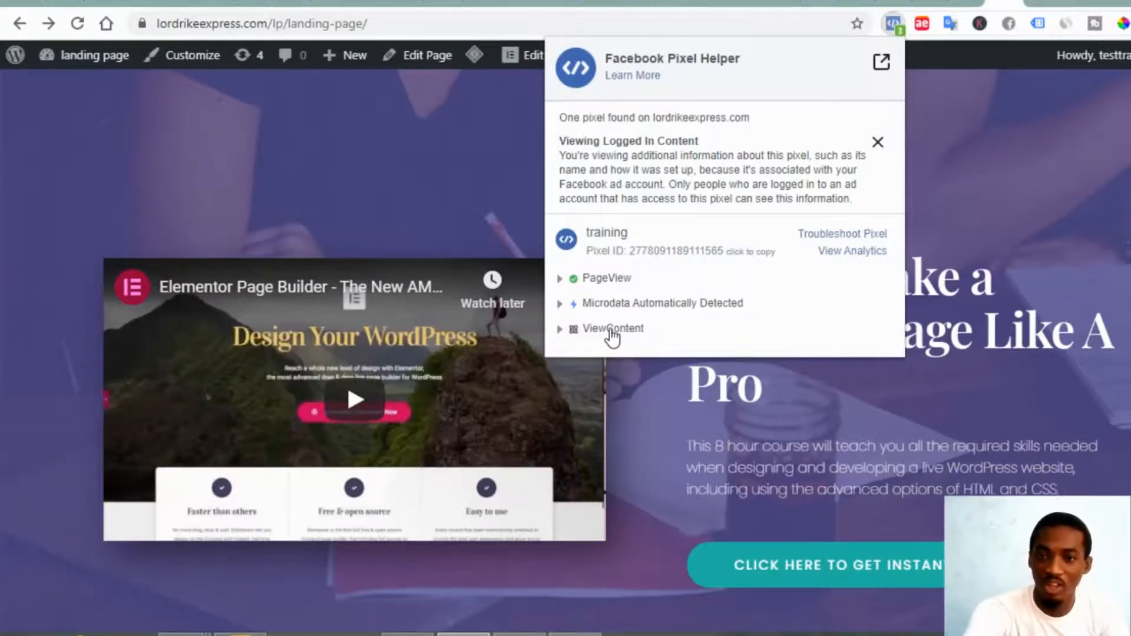
left_click(1035, 3)
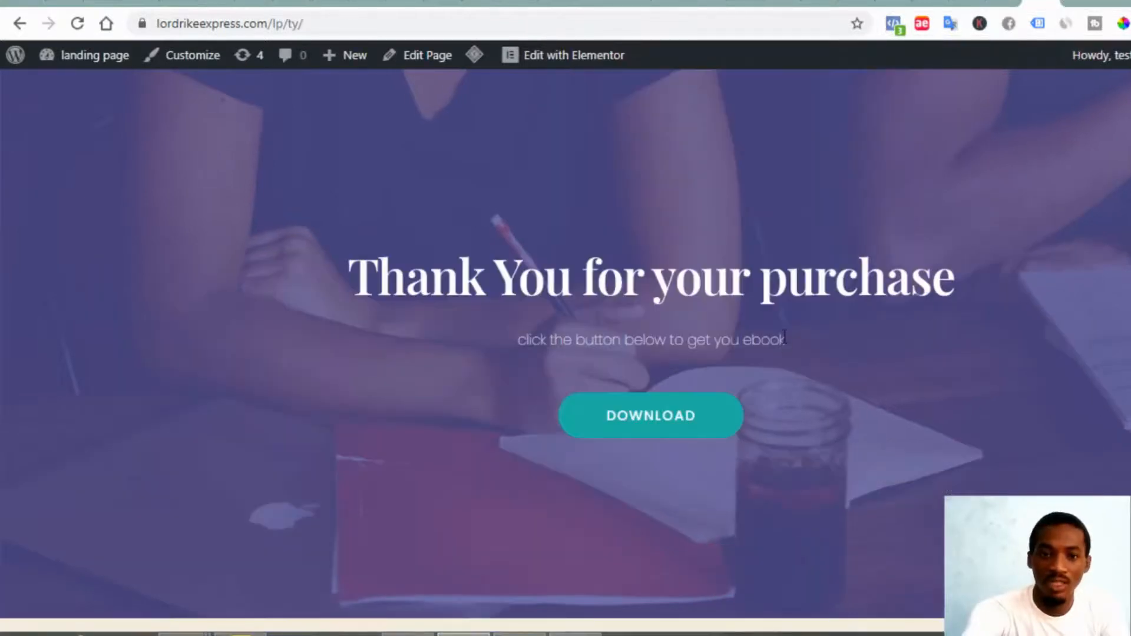
left_click(894, 25)
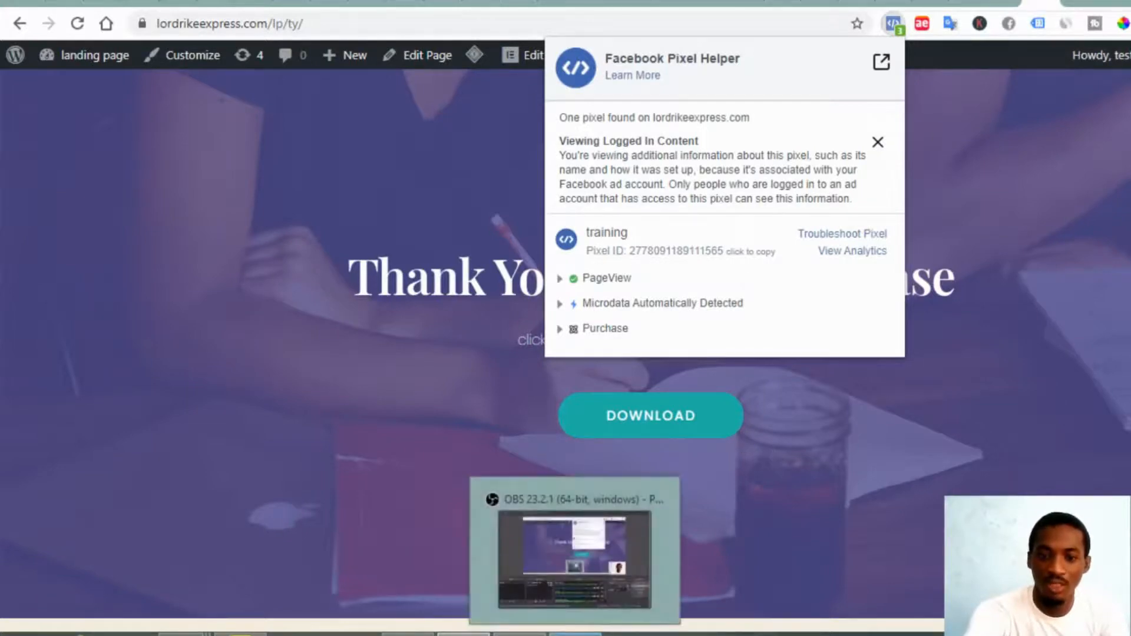
- Return to Events Manager and start a website custom audience from the training pixel, using the Youtube Learn ad account
left_click(620, 550)
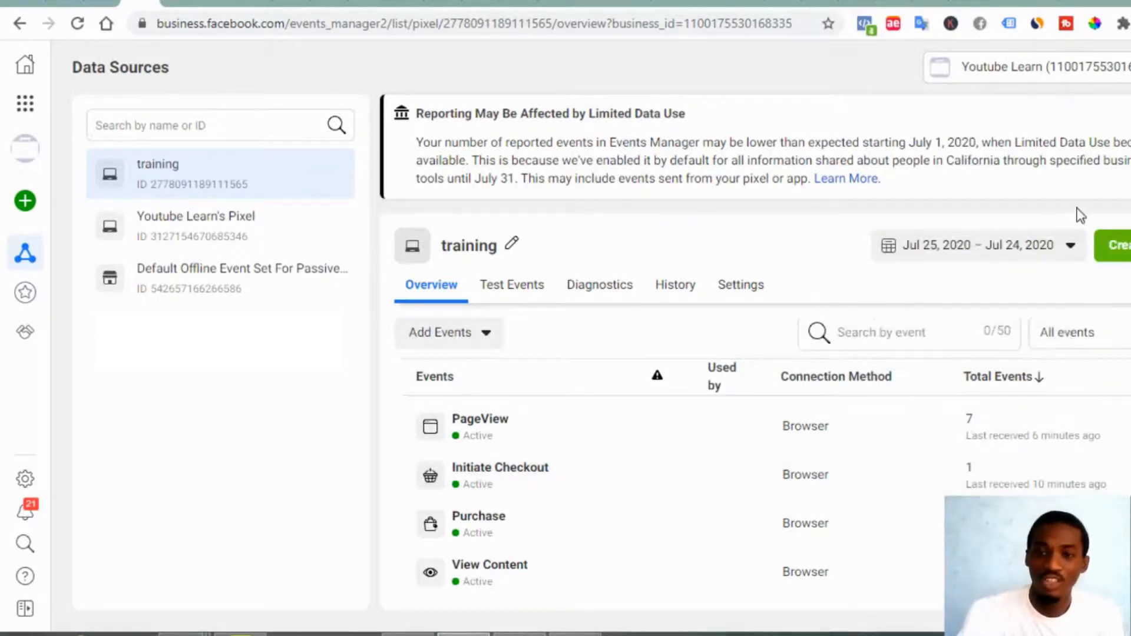
left_click(1099, 247)
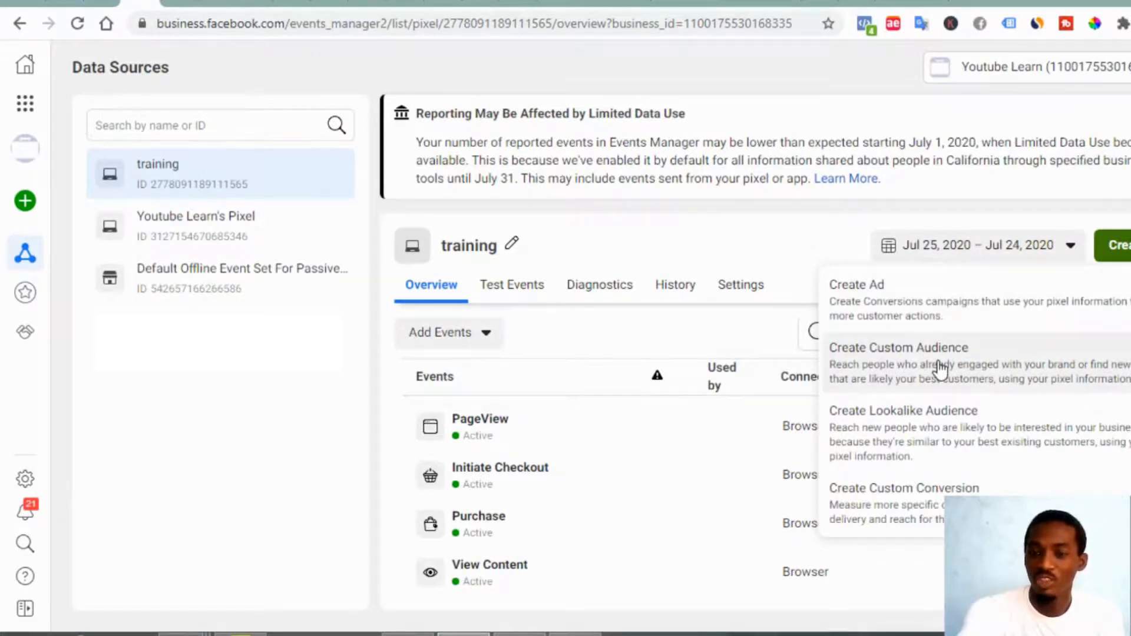
left_click(903, 371)
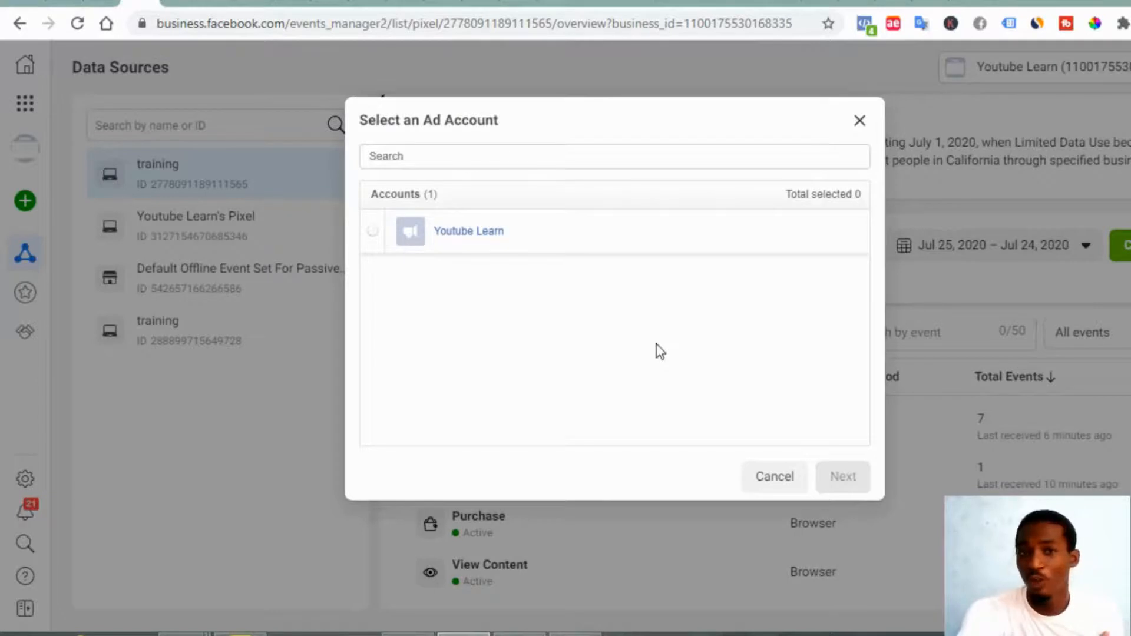
left_click(489, 241)
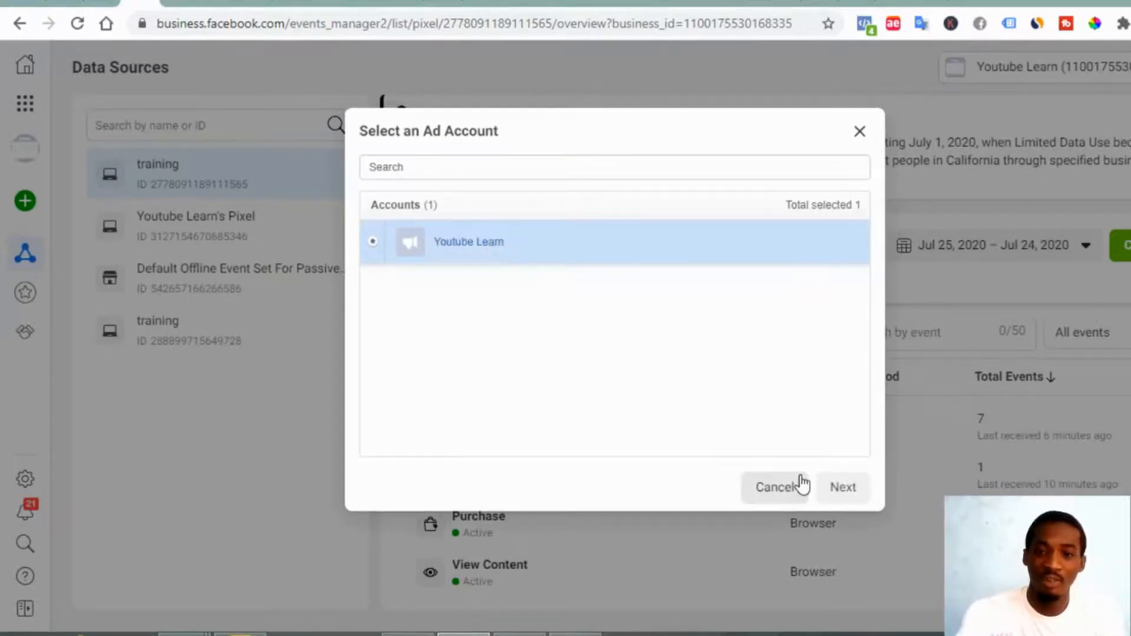
left_click(842, 487)
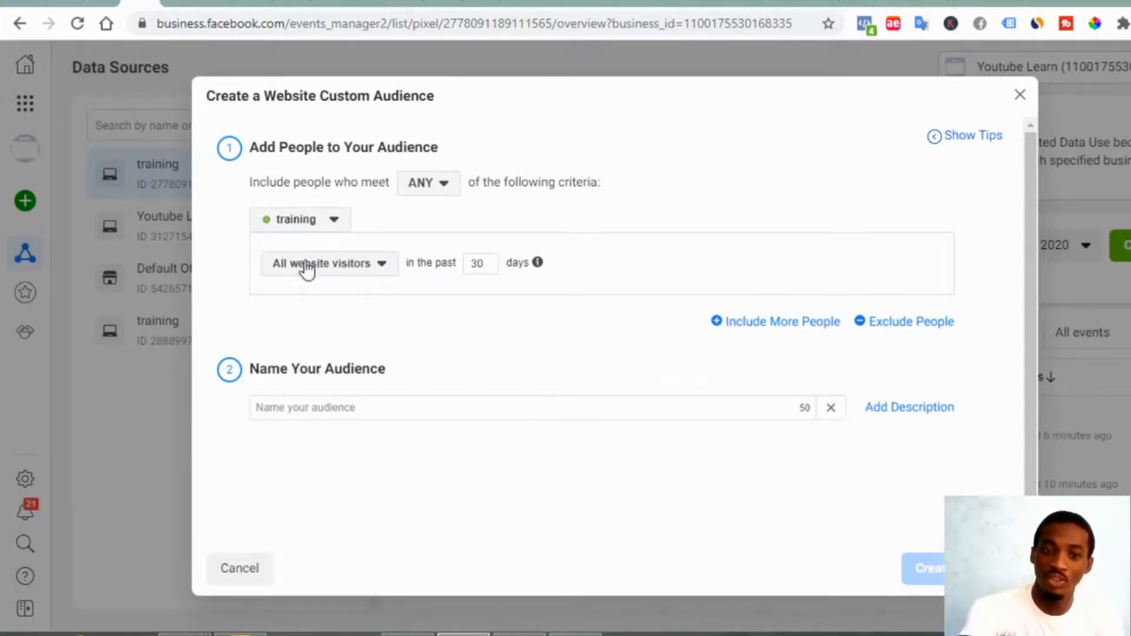
- Include people in the audience who triggered the ViewContent event in the past 180 days
left_click(338, 278)
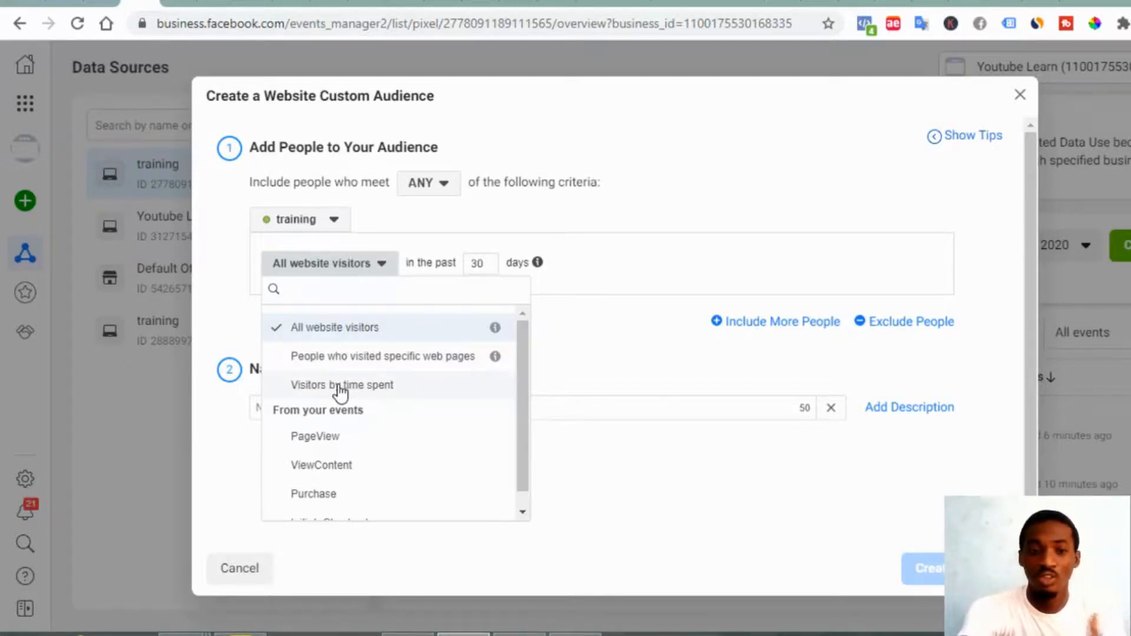
left_click(338, 475)
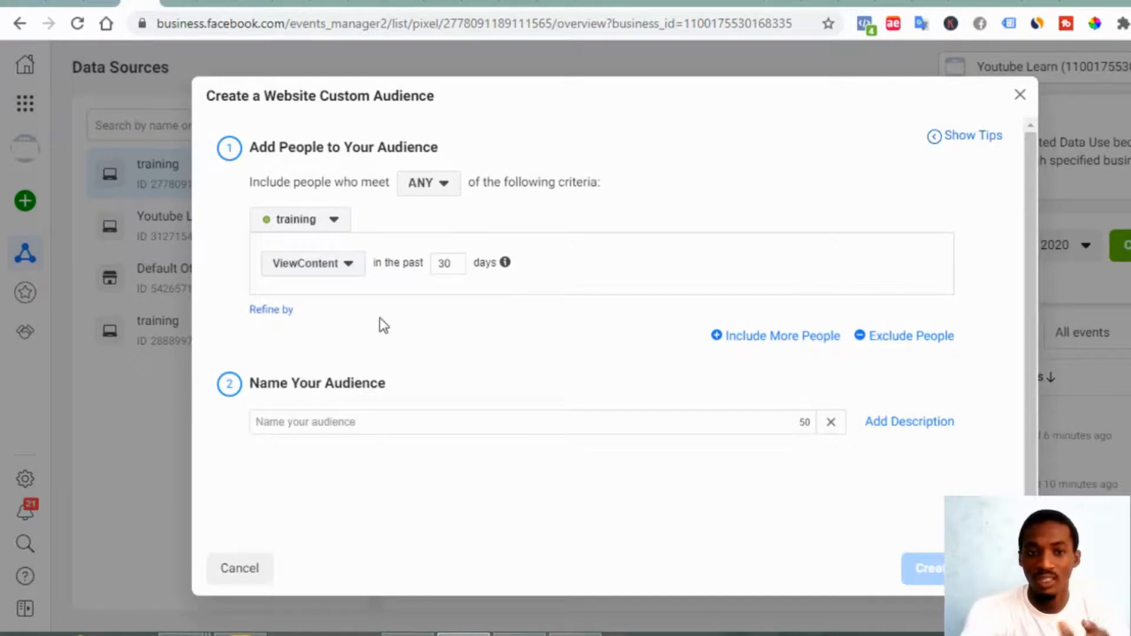
double_click(444, 265)
type("180")
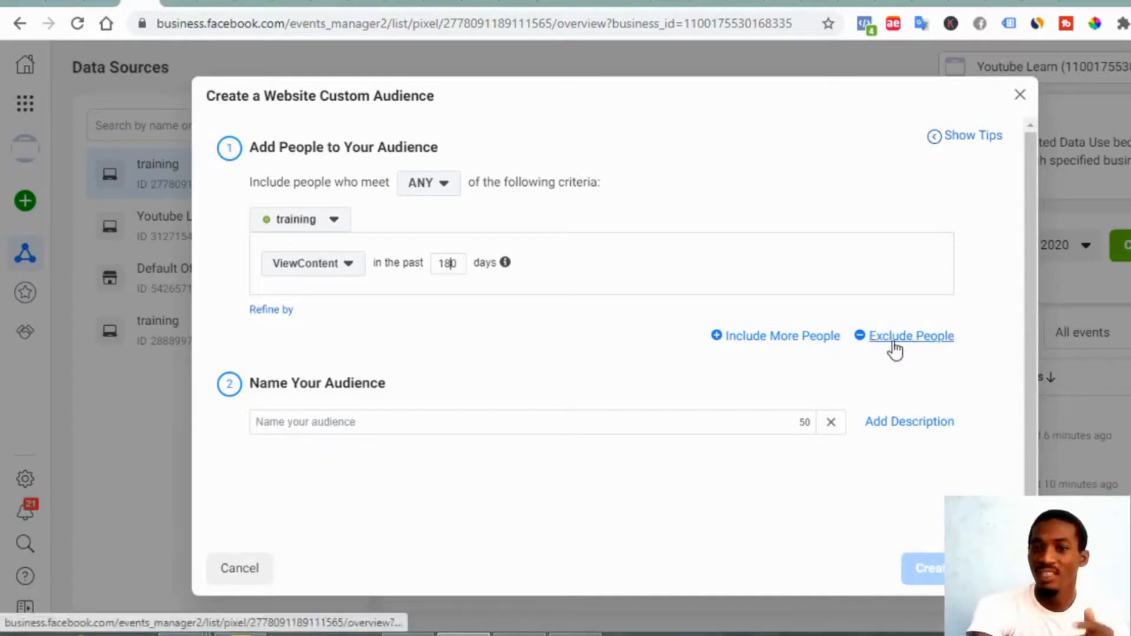
- Exclude people who triggered the training pixel's Purchase event from the custom audience
left_click(894, 350)
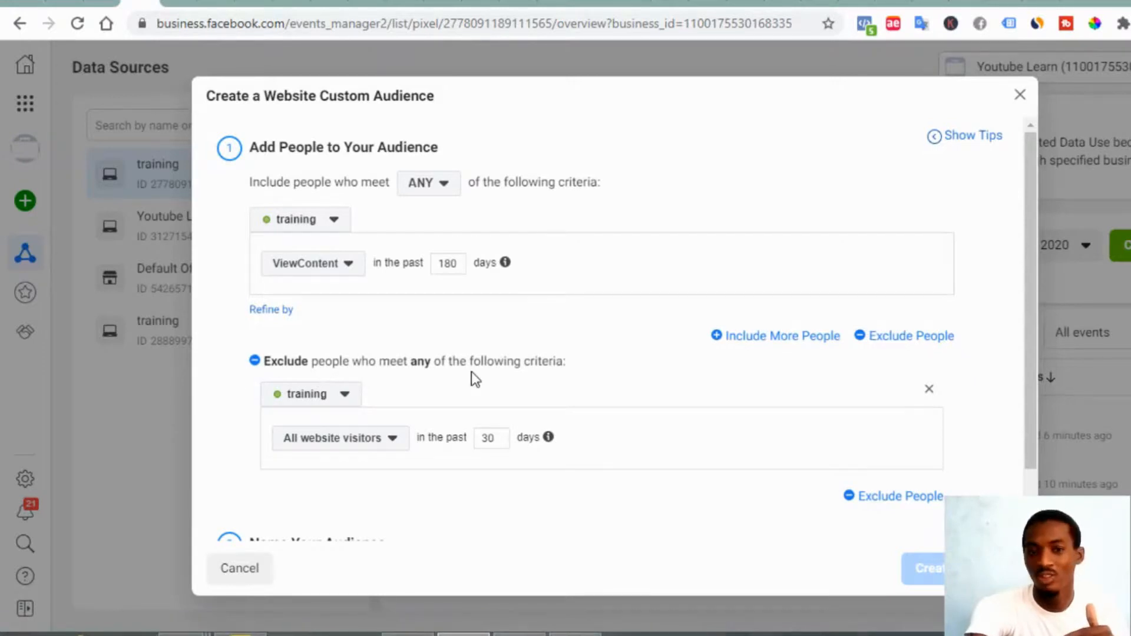
left_click(332, 451)
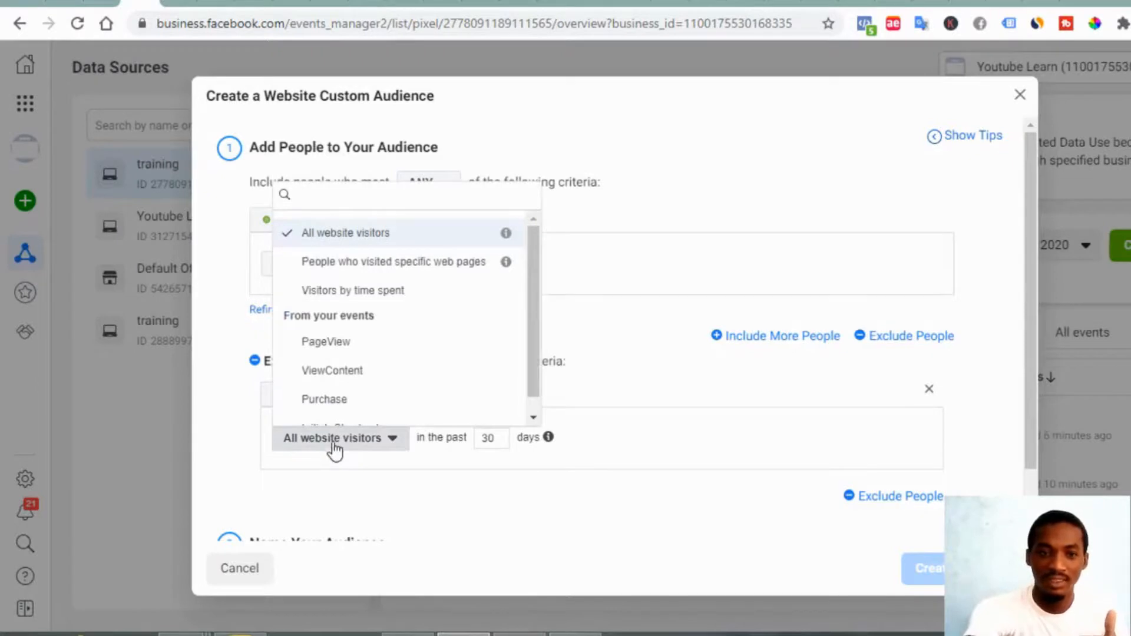
left_click(345, 403)
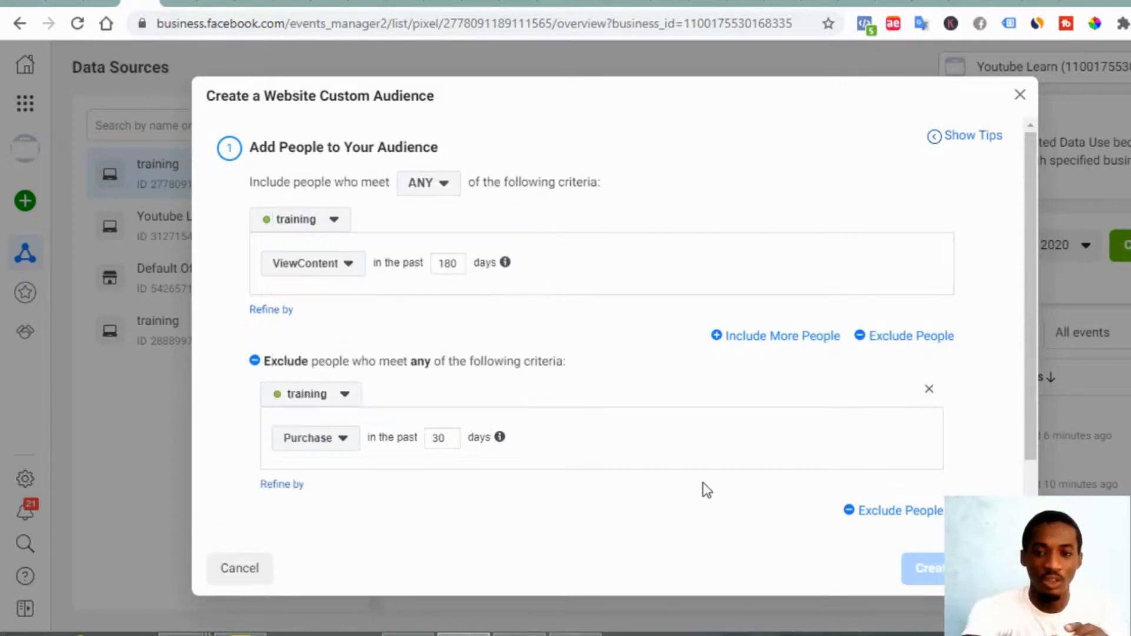
- Name the audience "retargeting for peopple who didnt buy" and create it
scroll(575, 409, "down", 2)
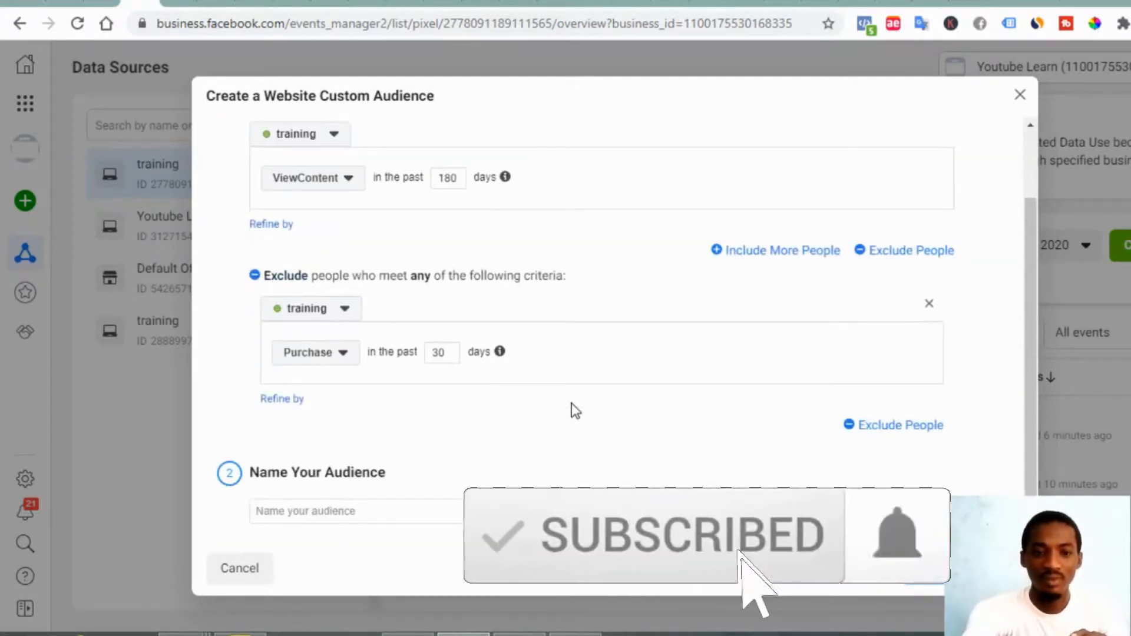
left_click(397, 512)
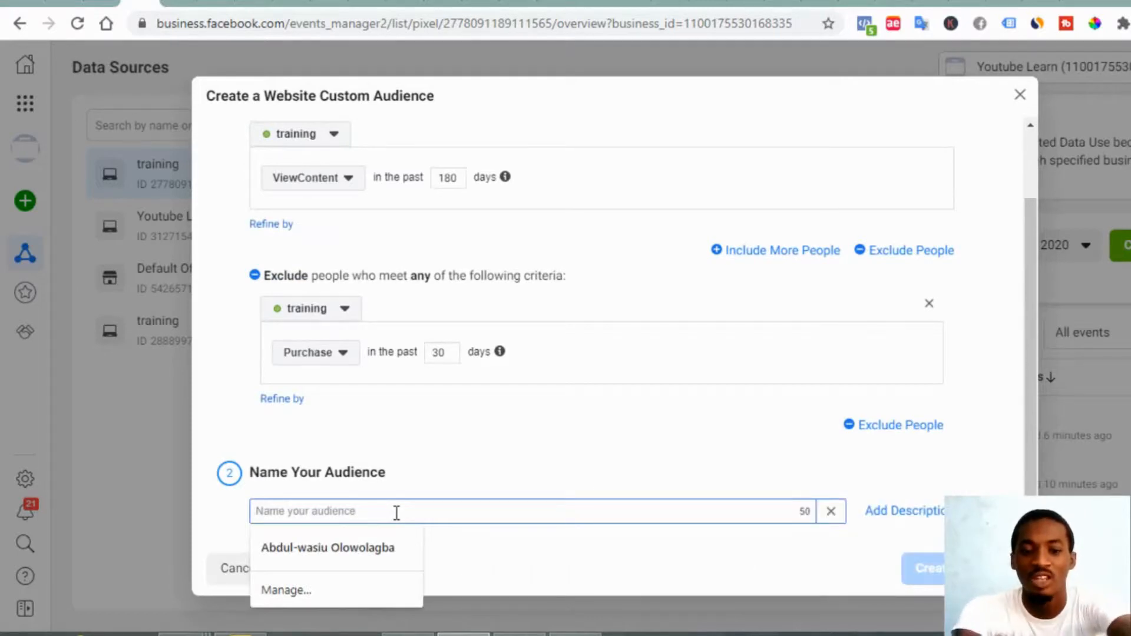
type("retarge")
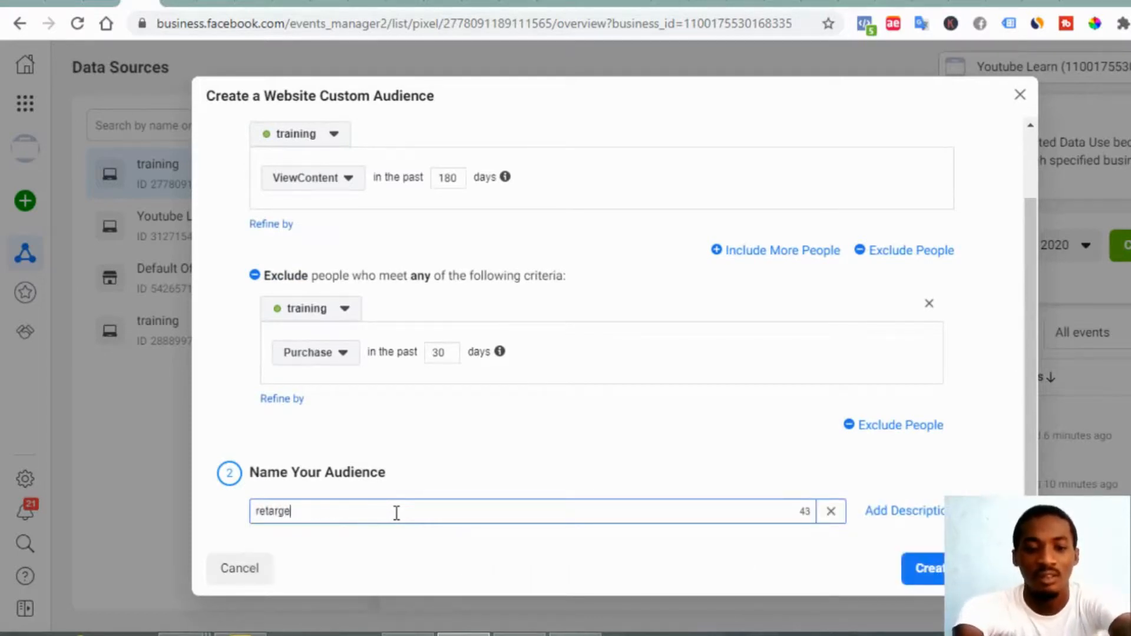
type("ting for peopple who didnt")
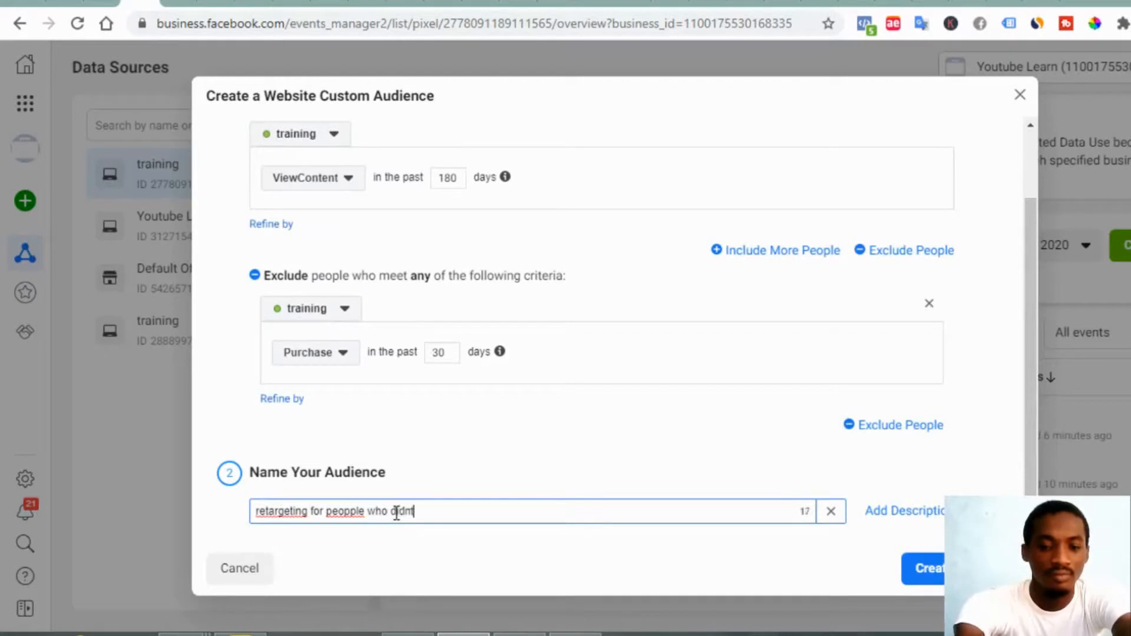
type(" buy")
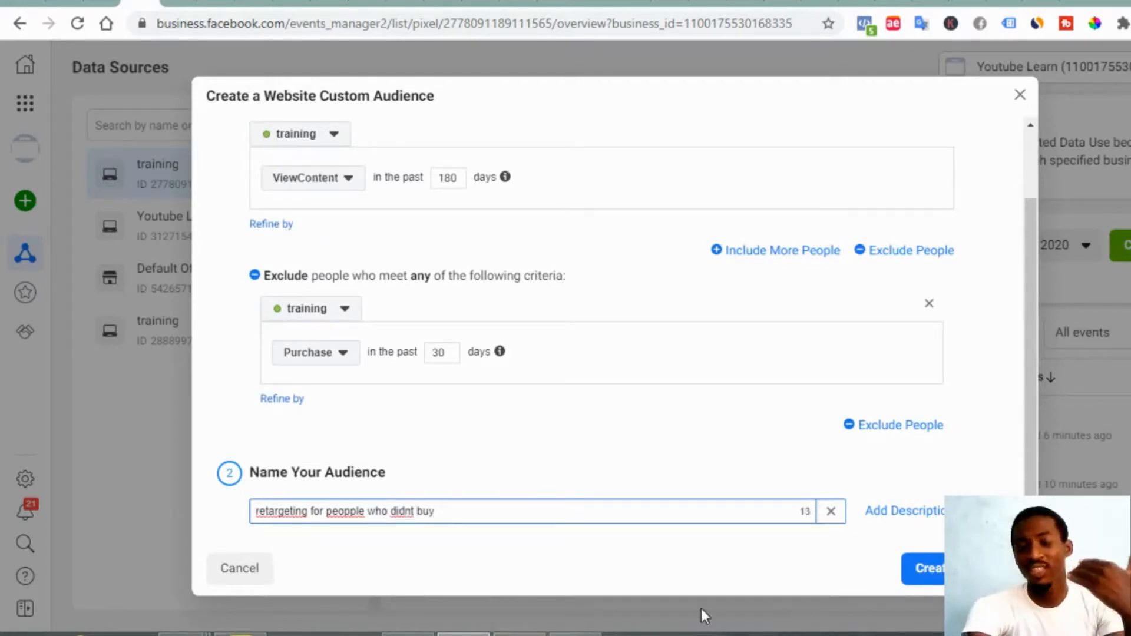
left_click(926, 568)
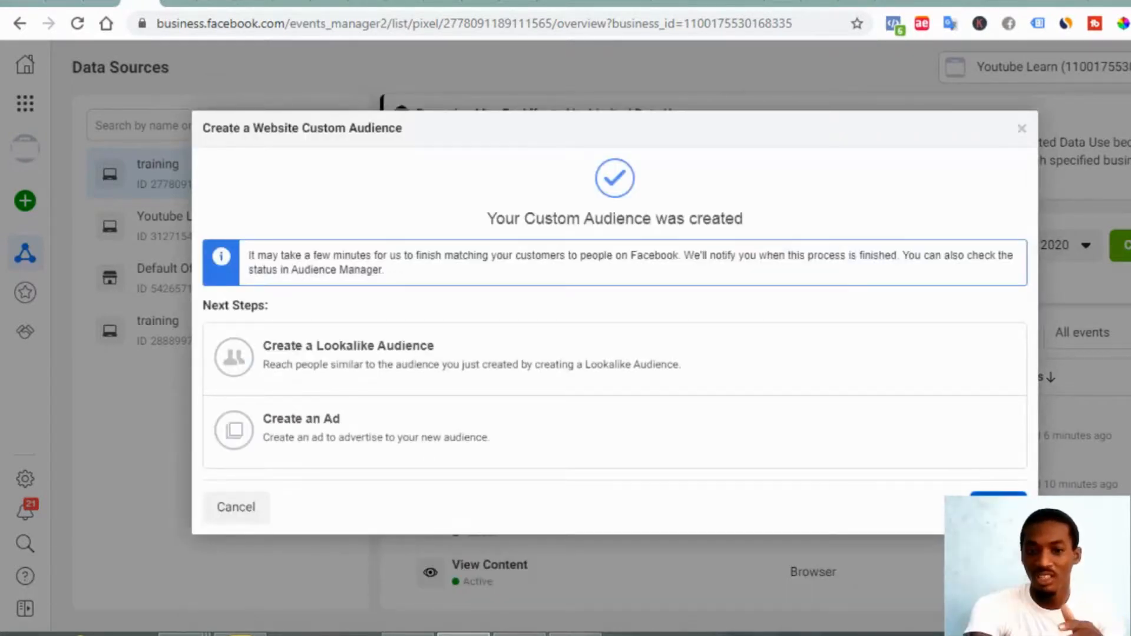
- Create an ad for the new audience with the Conversions objective and continue to the ad set with the default campaign settings
left_click(618, 442)
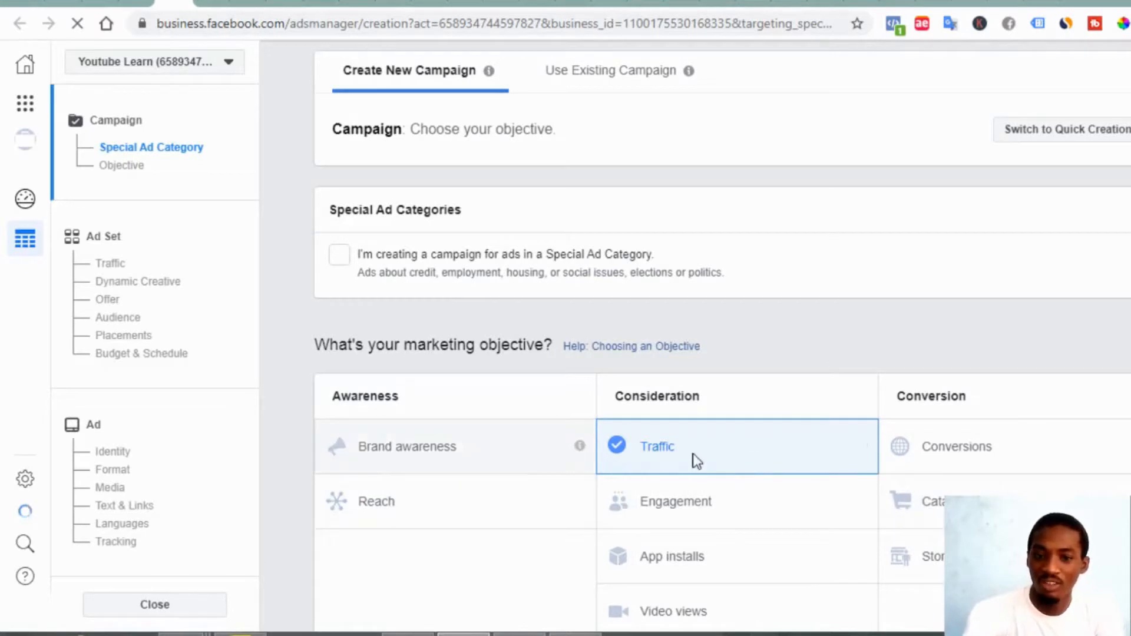
left_click(961, 448)
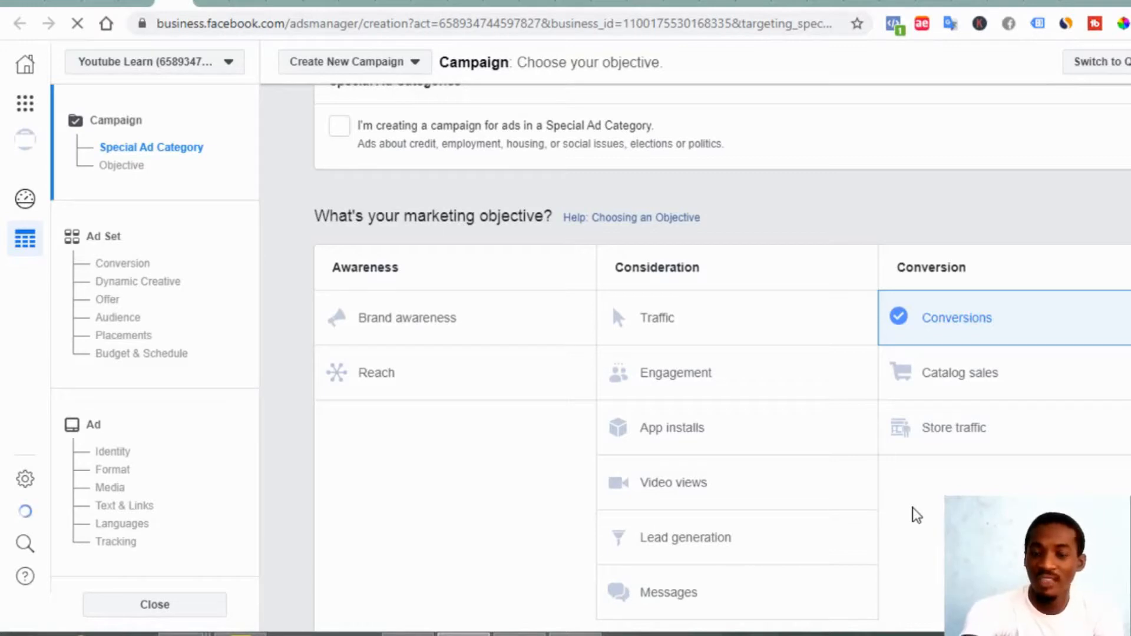
scroll(916, 516, "down", 3)
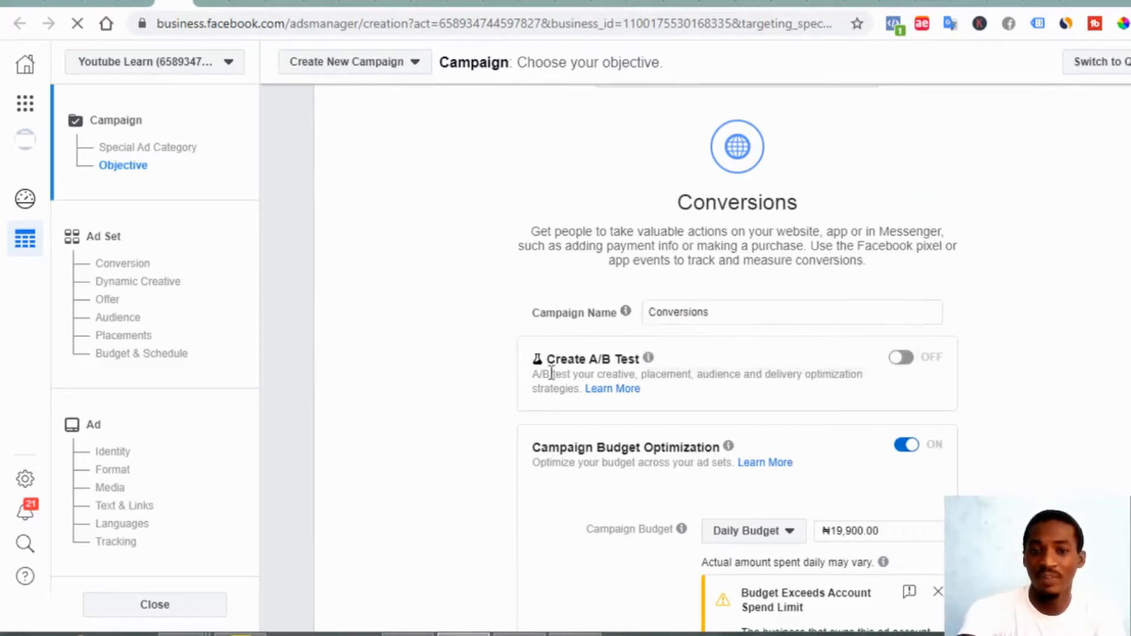
scroll(455, 387, "down", 4)
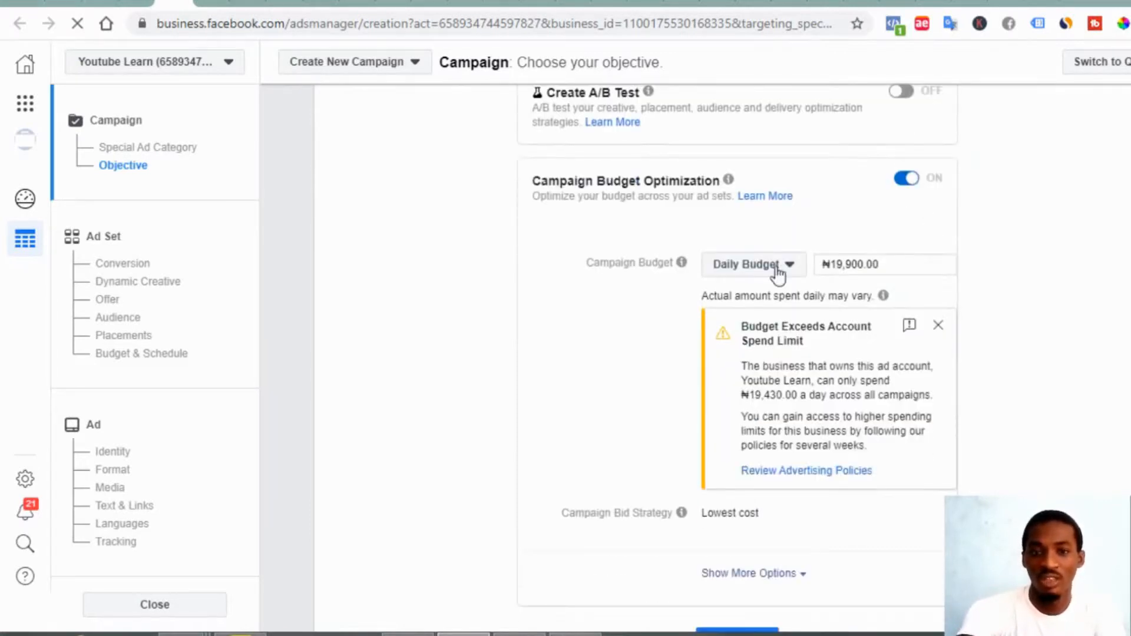
scroll(720, 200, "up", 2)
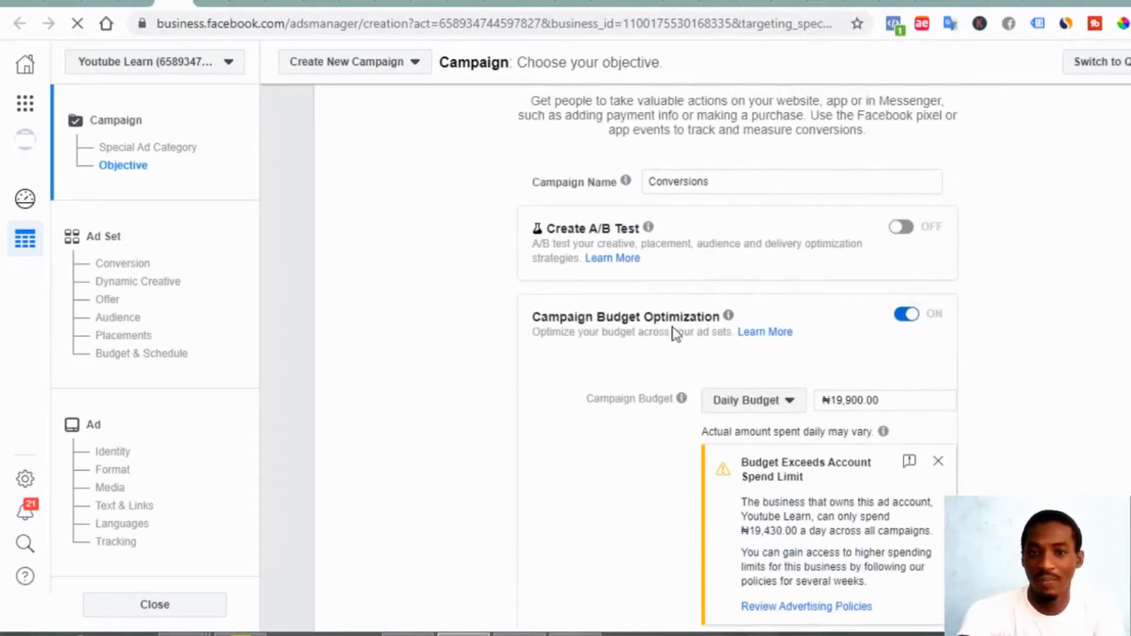
scroll(511, 380, "down", 4)
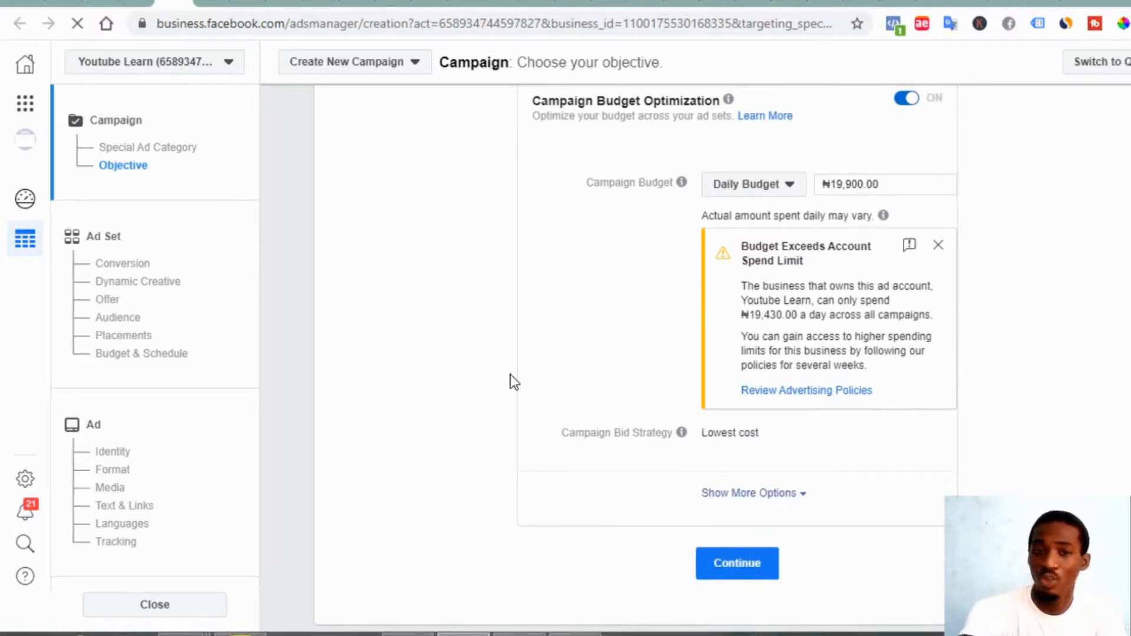
scroll(510, 373, "down", 2)
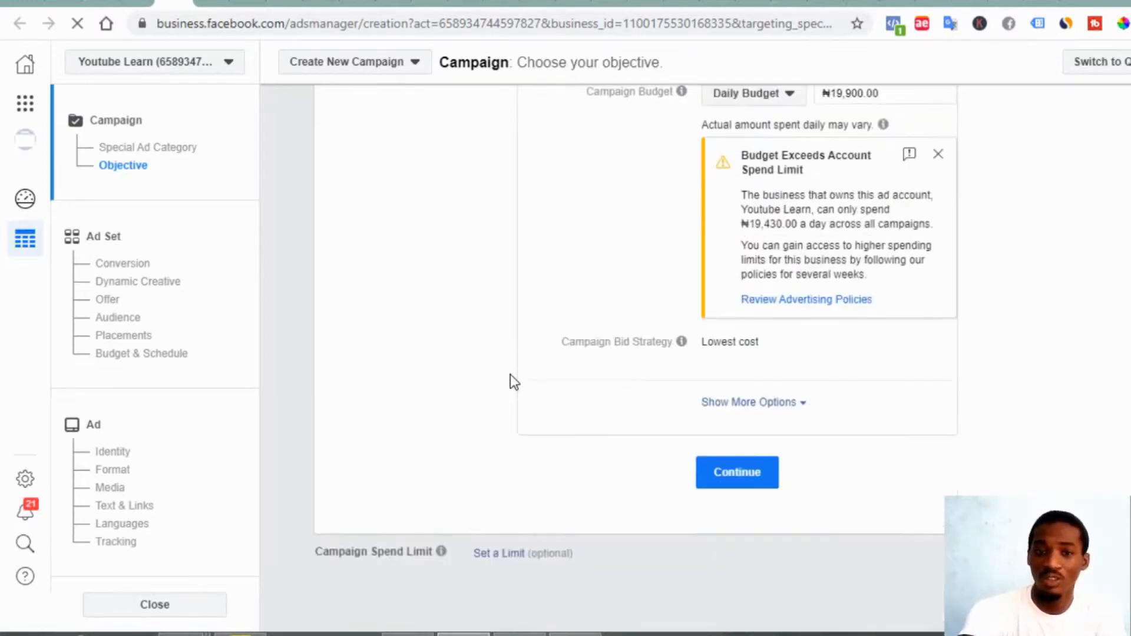
left_click(725, 477)
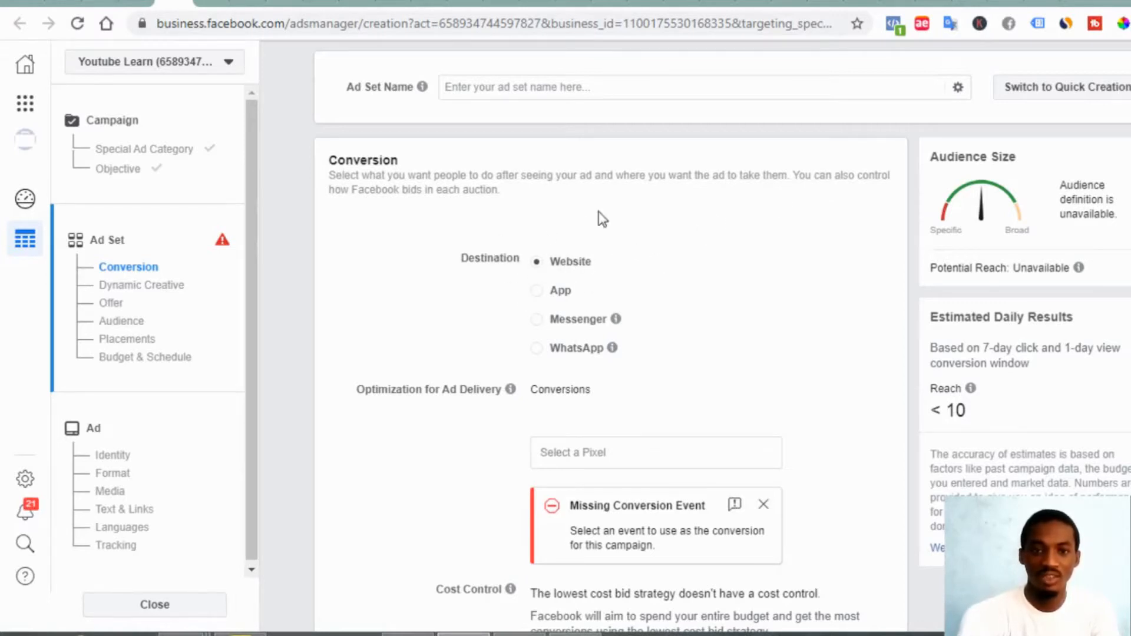
- Optimize the ad set's conversions with the training pixel (the active one) and its Purchase event
scroll(540, 306, "down", 3)
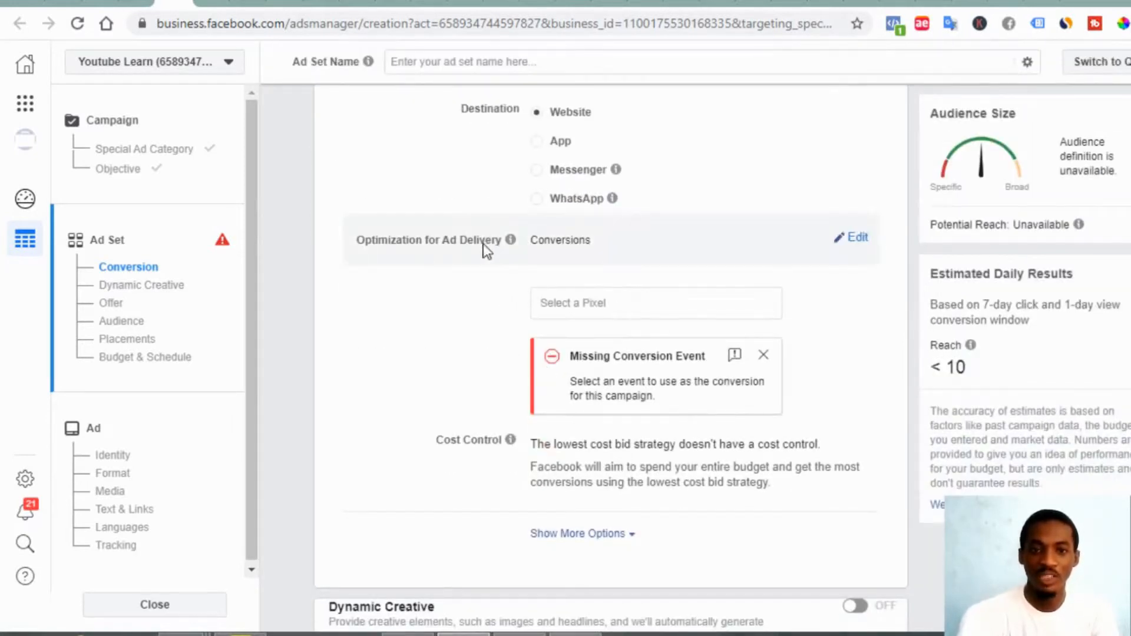
mouse_move(495, 247)
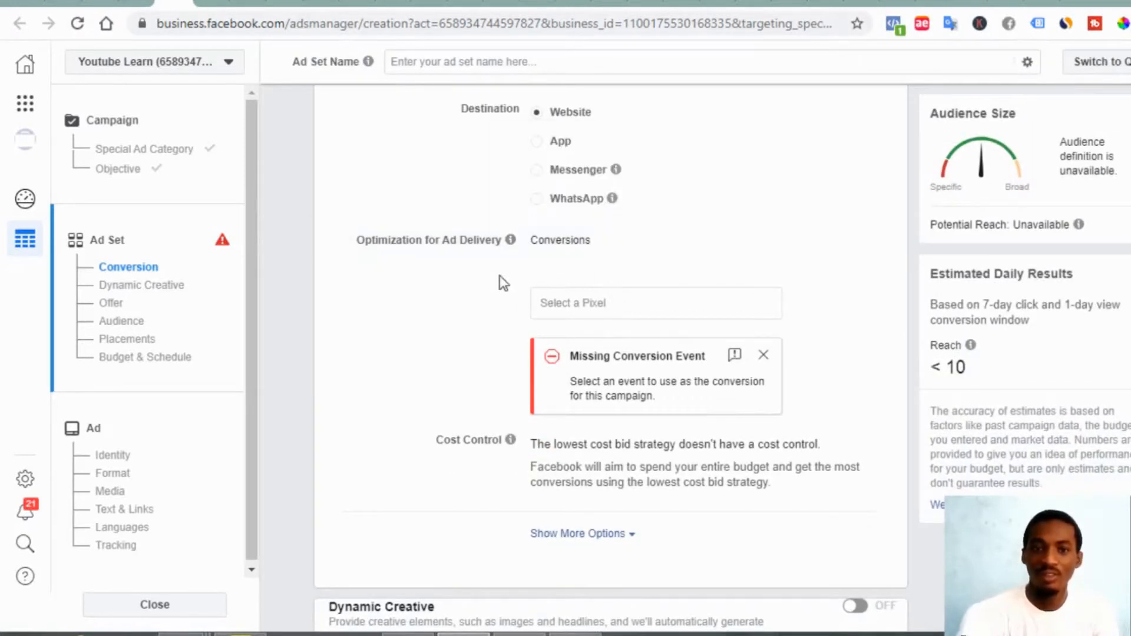
left_click(591, 308)
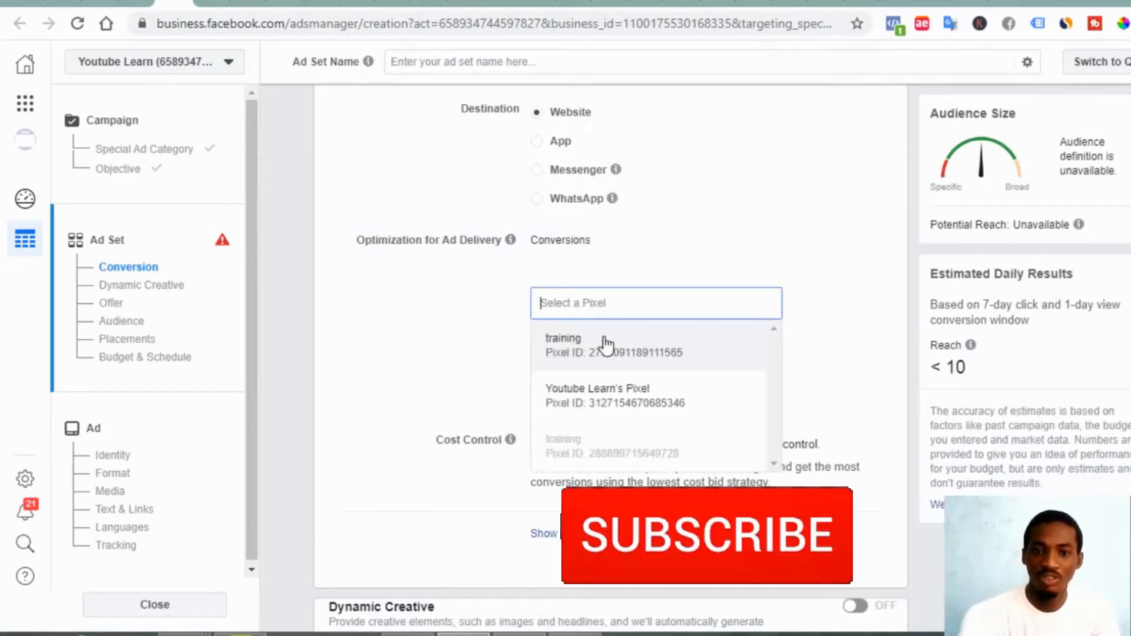
left_click(655, 355)
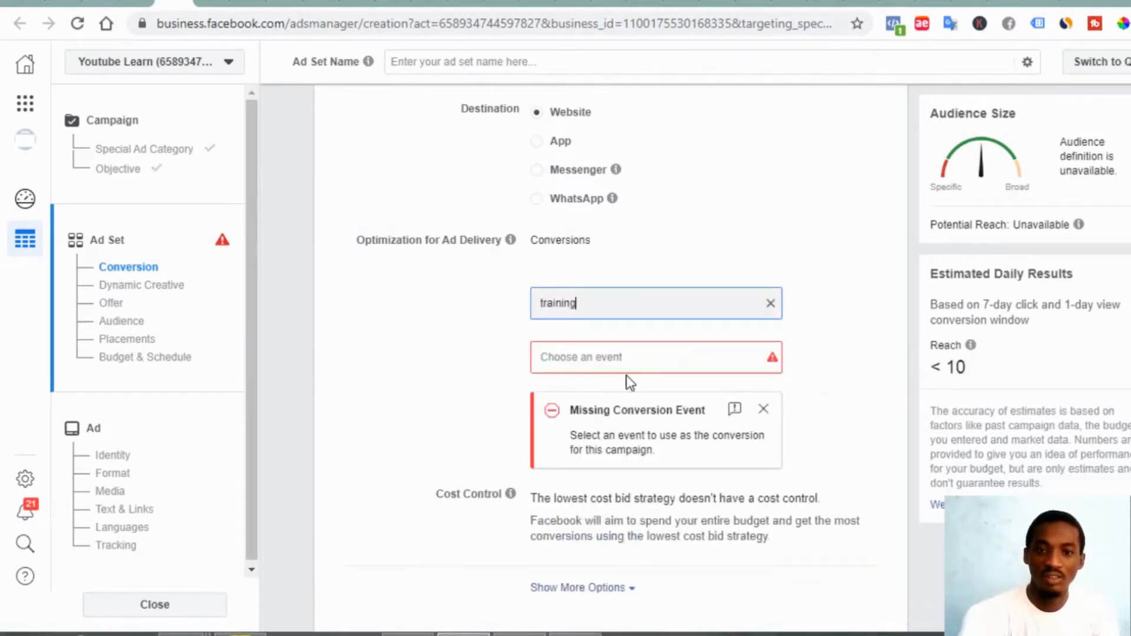
left_click(613, 357)
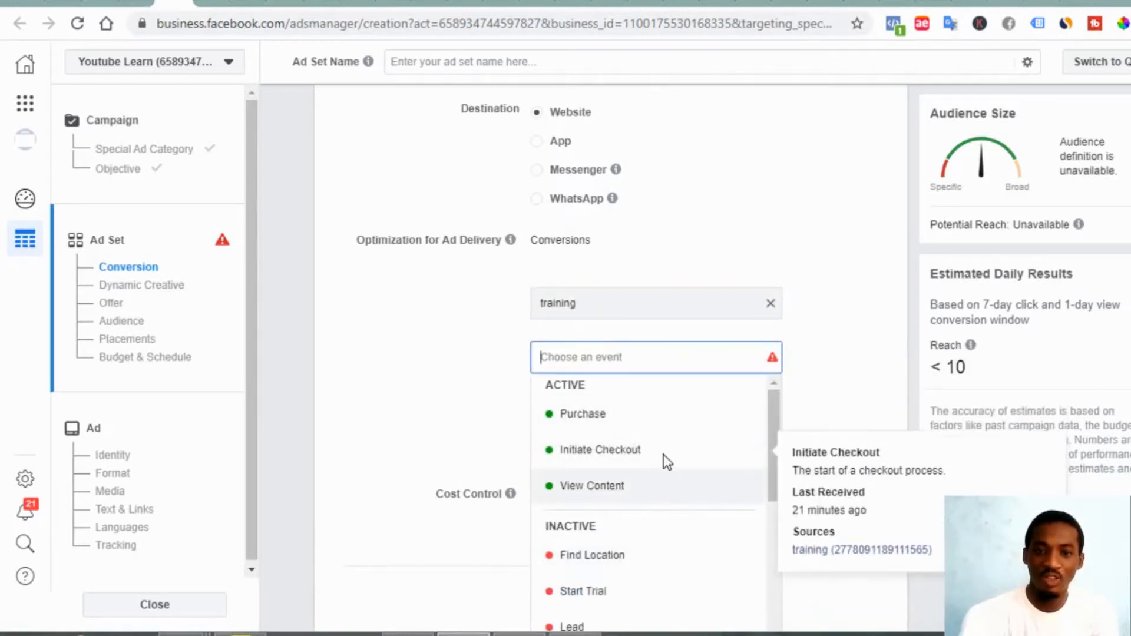
left_click(646, 429)
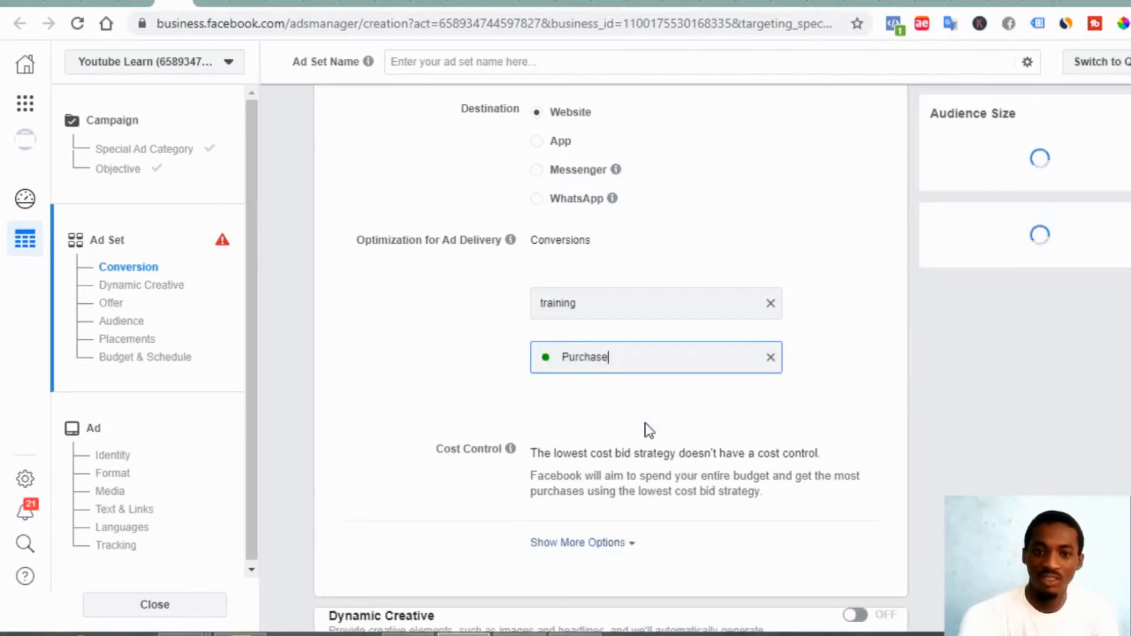
- Review the ad set's Audience section for the retargeting custom audience
scroll(483, 388, "down", 3)
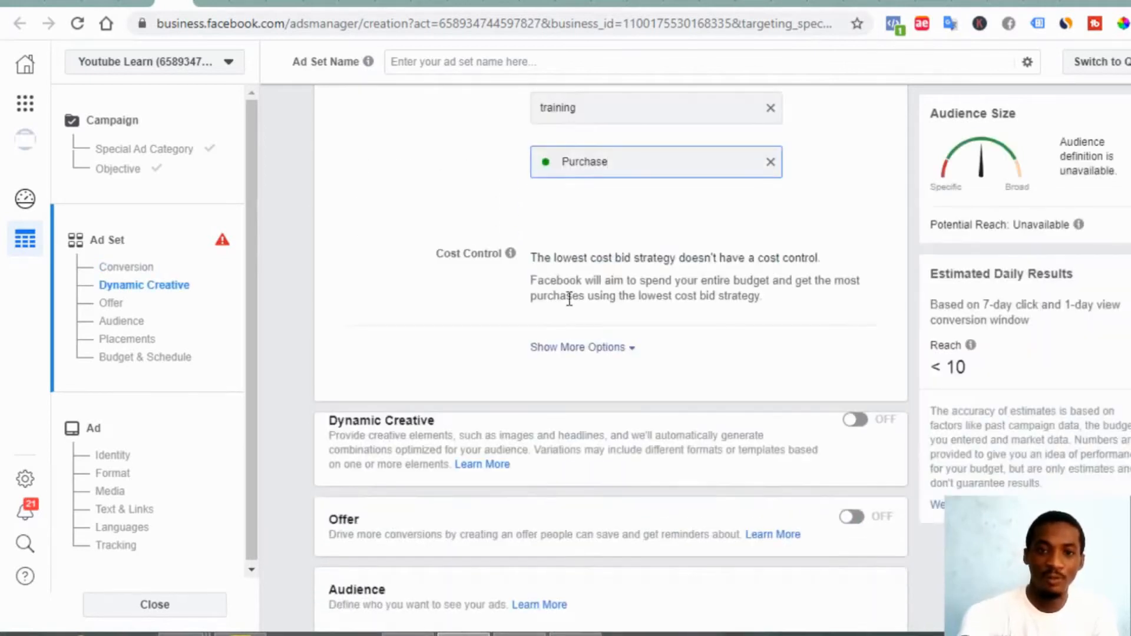
scroll(510, 278, "down", 3)
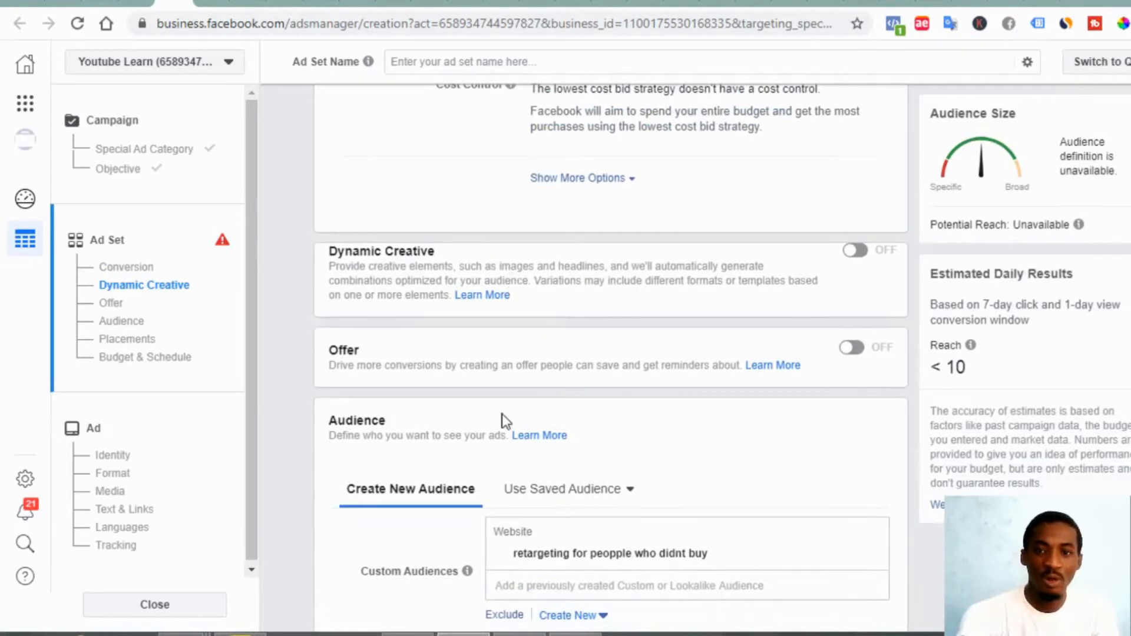
scroll(505, 422, "down", 3)
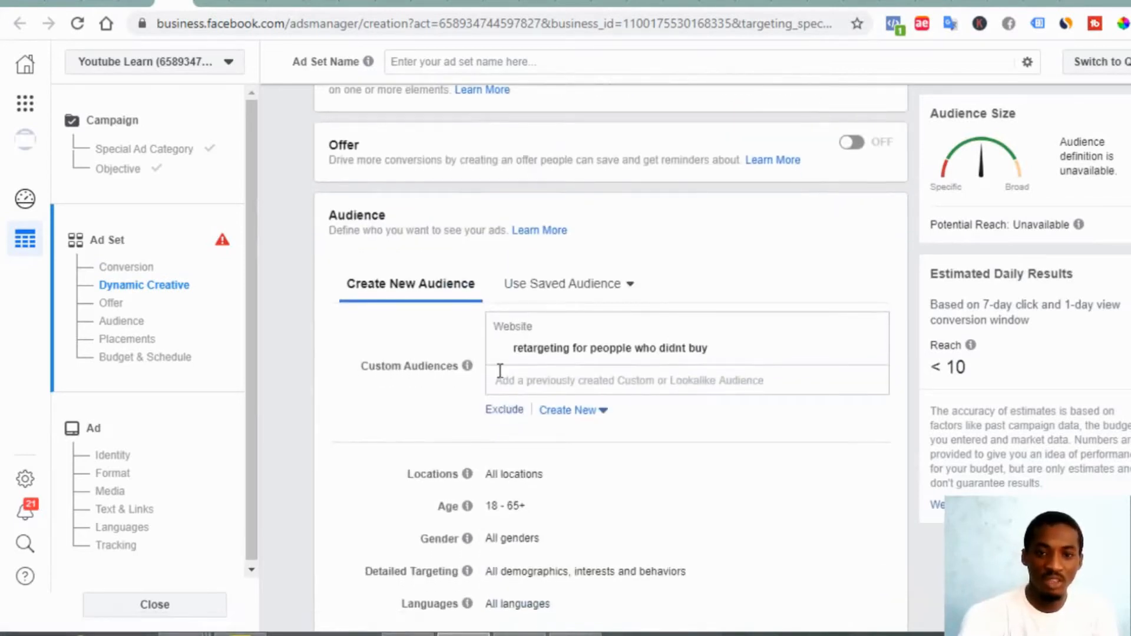